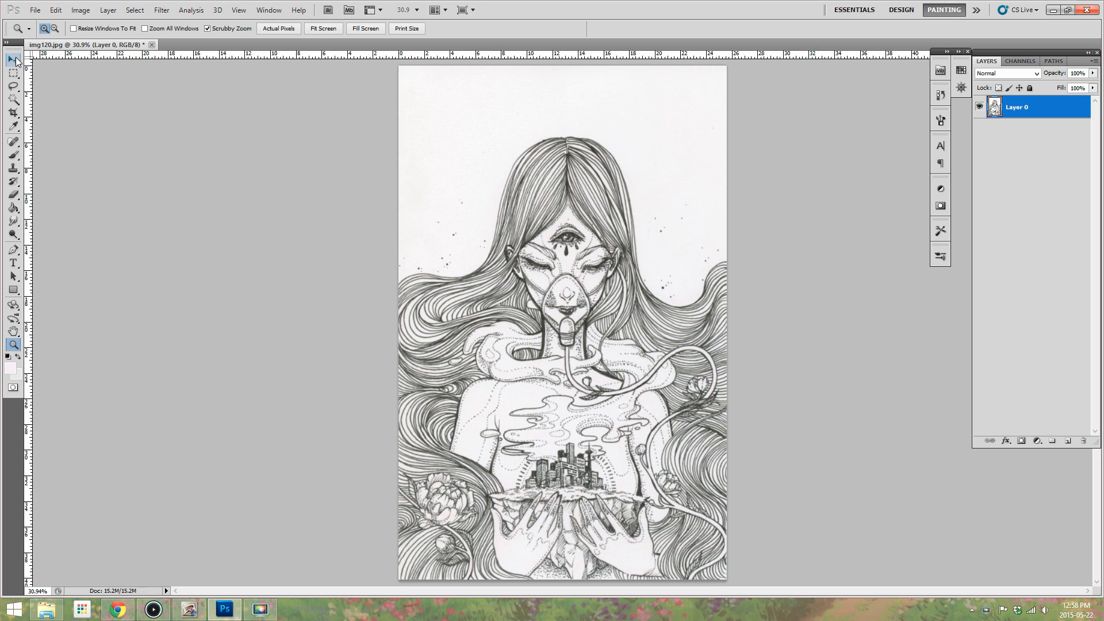
- Create a new blank layer and place it beneath Layer 0
right_click(1054, 109)
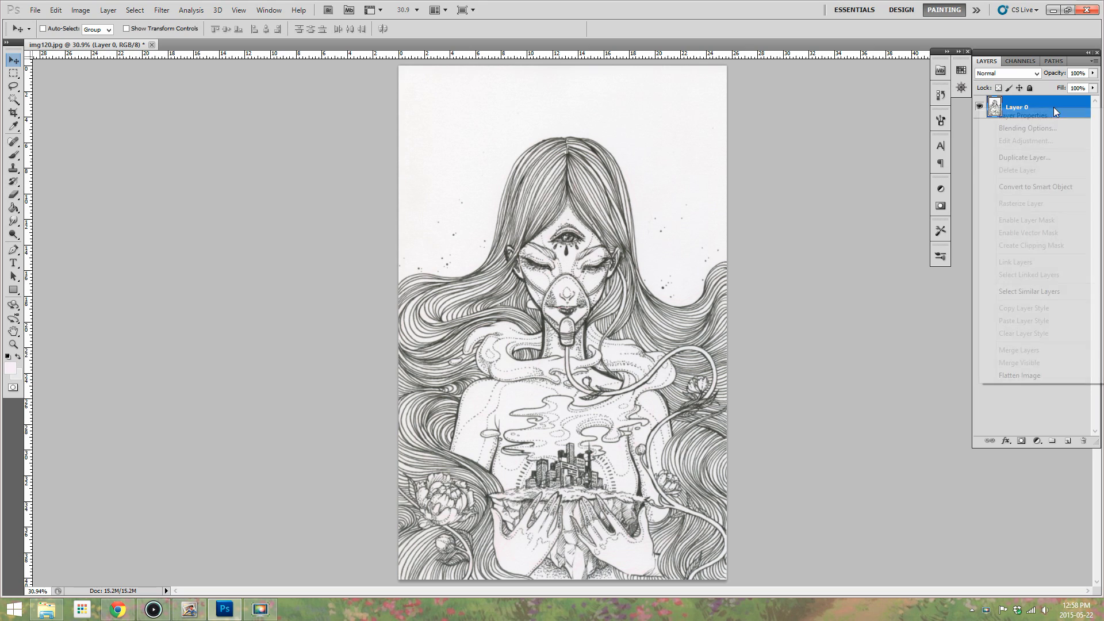
key("Escape")
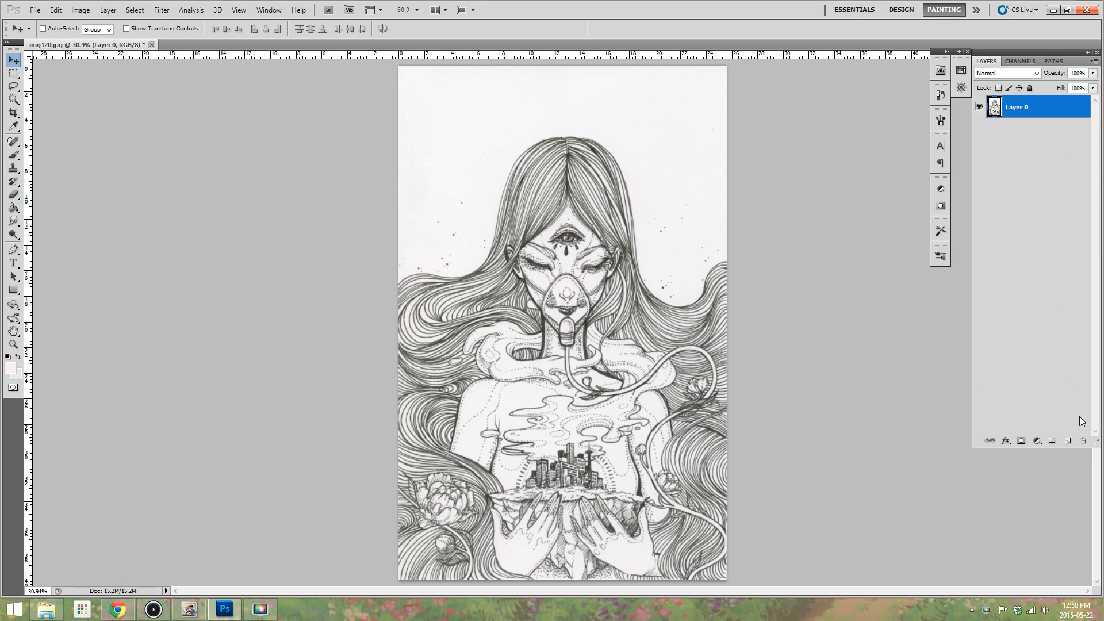
left_click(1068, 441)
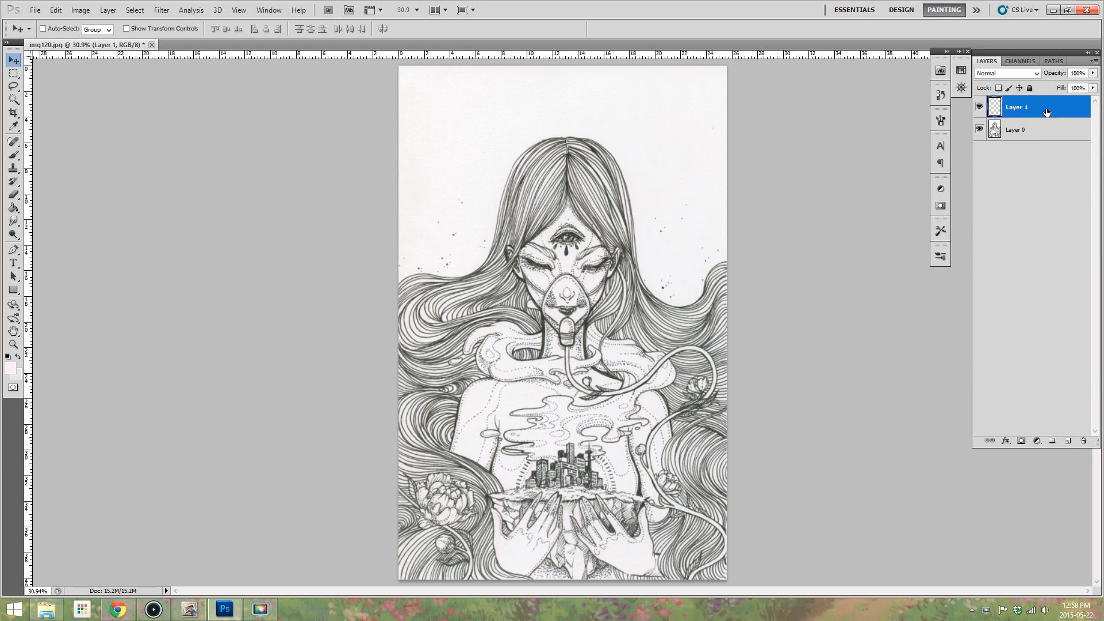
left_click_drag(1047, 112, 1052, 171)
- Duplicate the Layer 0 drawing and hide the original layer
left_click_drag(1049, 113, 1068, 440)
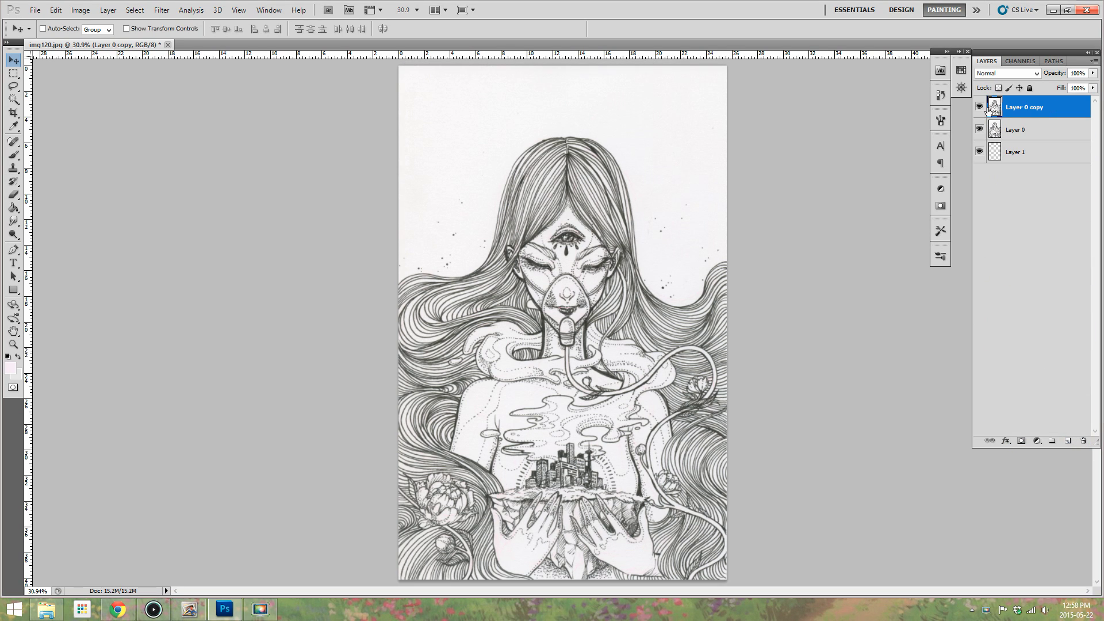
left_click(980, 129)
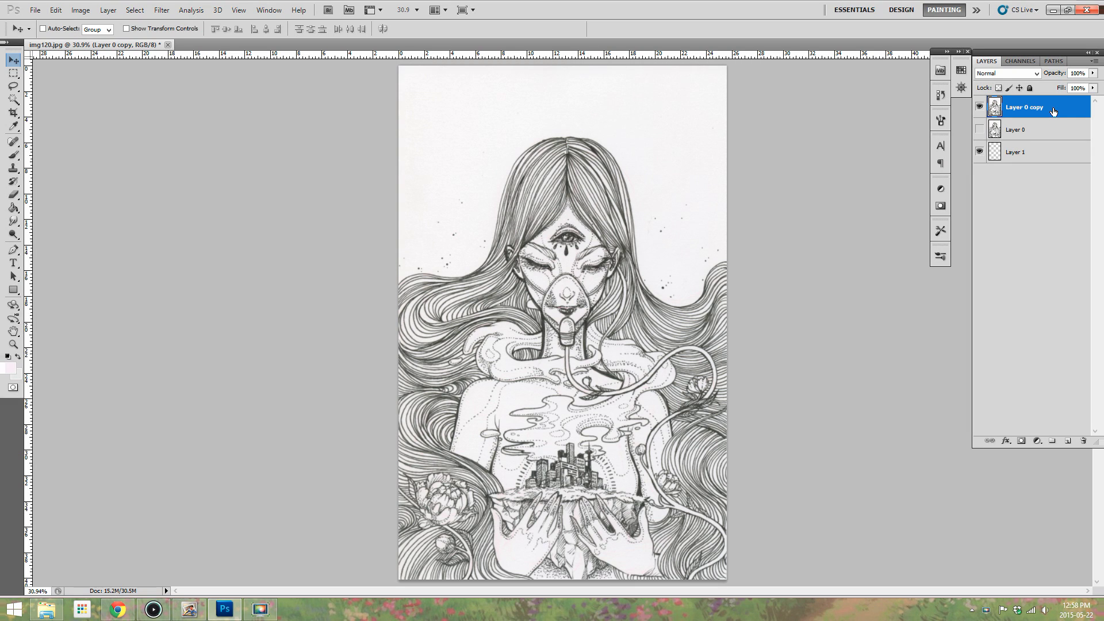
key("XF86AudioLowerVolume")
- Select the dark linework with Color Range, sampling the ink in the city skyline with a fuzziness of 200
left_click(135, 10)
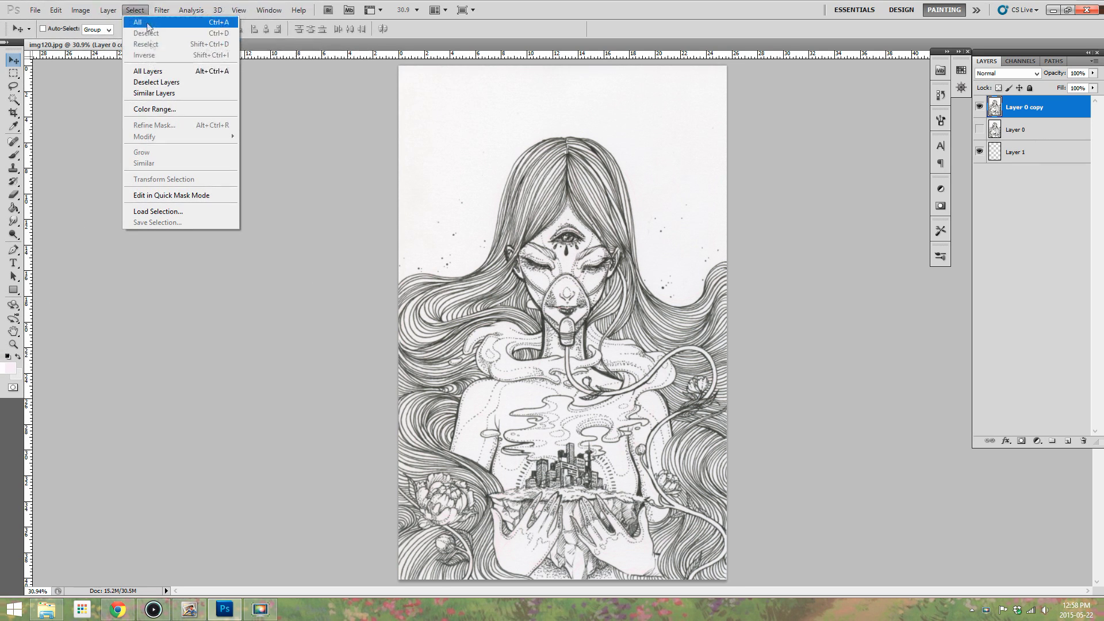
left_click(161, 110)
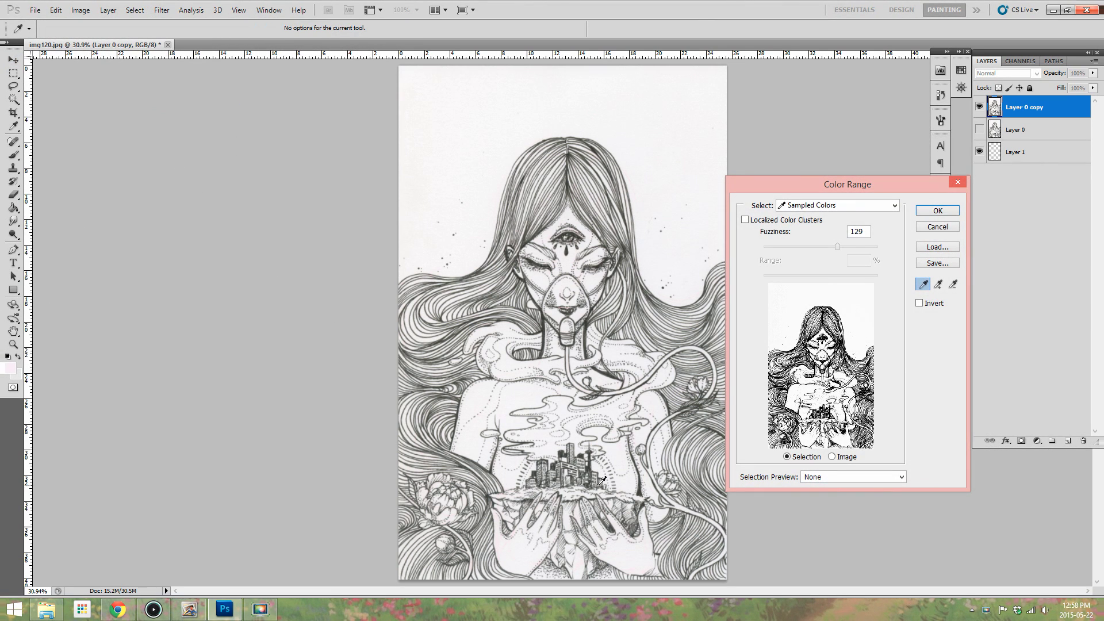
left_click(592, 463)
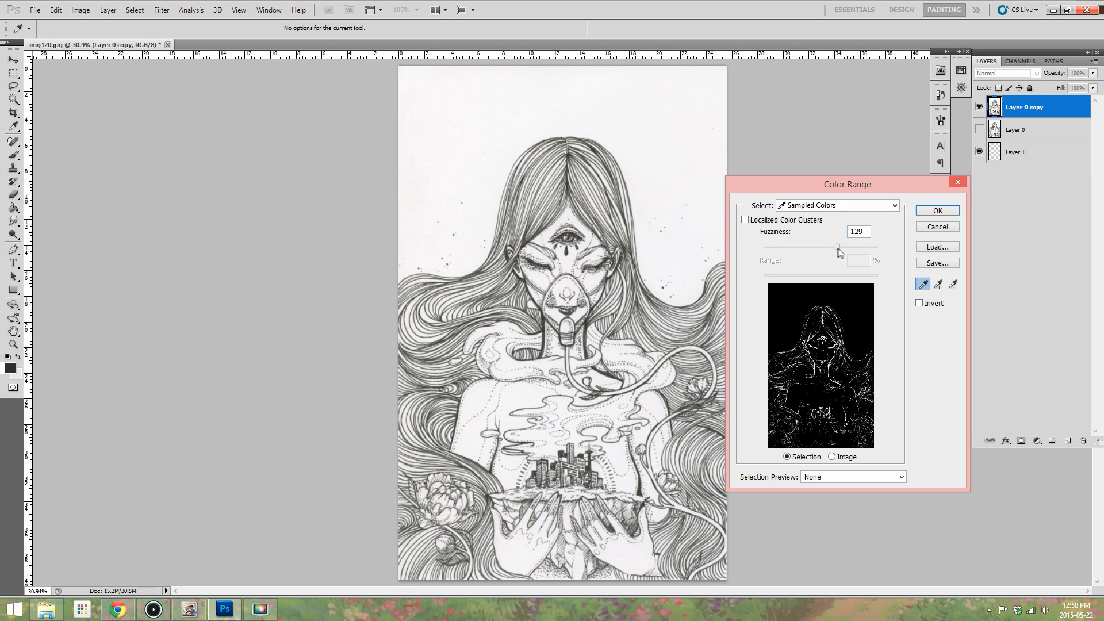
left_click_drag(838, 247, 887, 249)
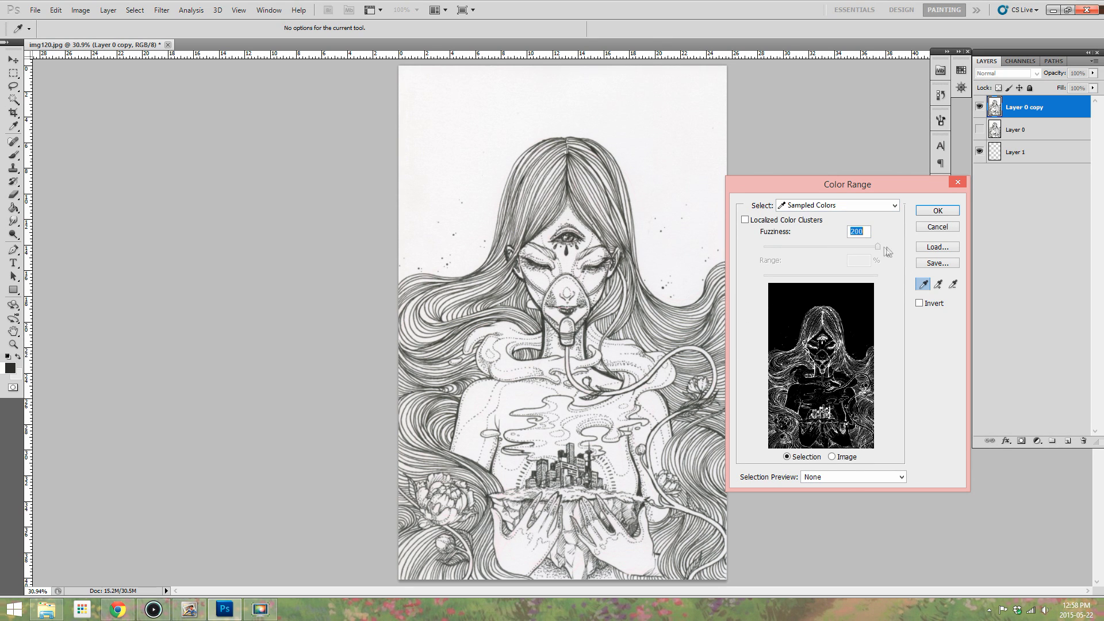
left_click(937, 211)
key("v")
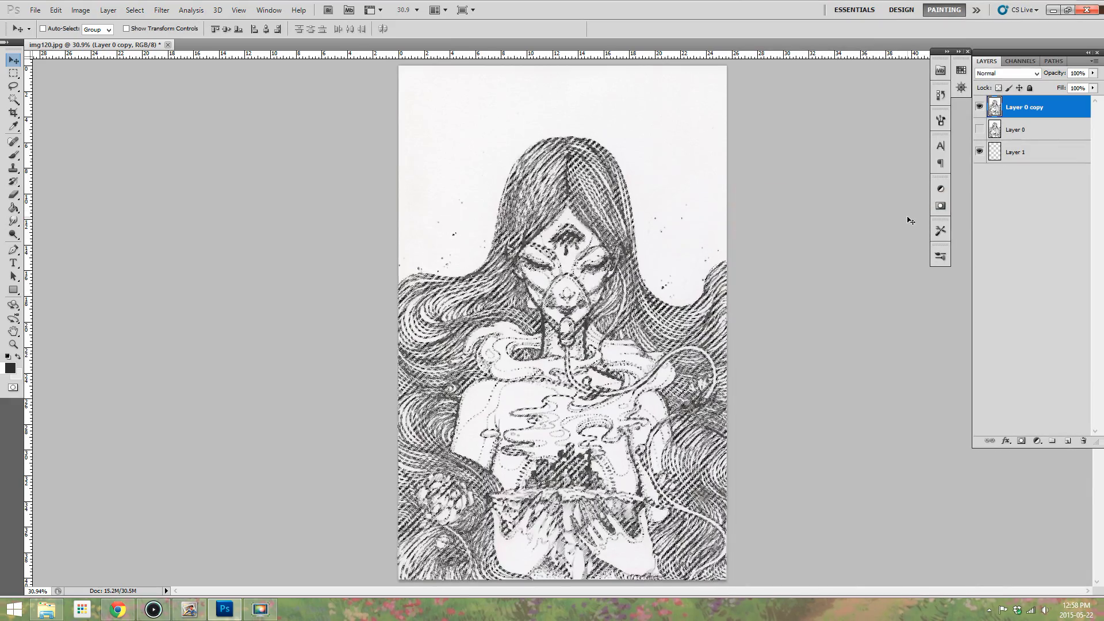
- Copy the selected linework onto its own layer and check it with the Layer 0 copy hidden briefly
key("ctrl+j")
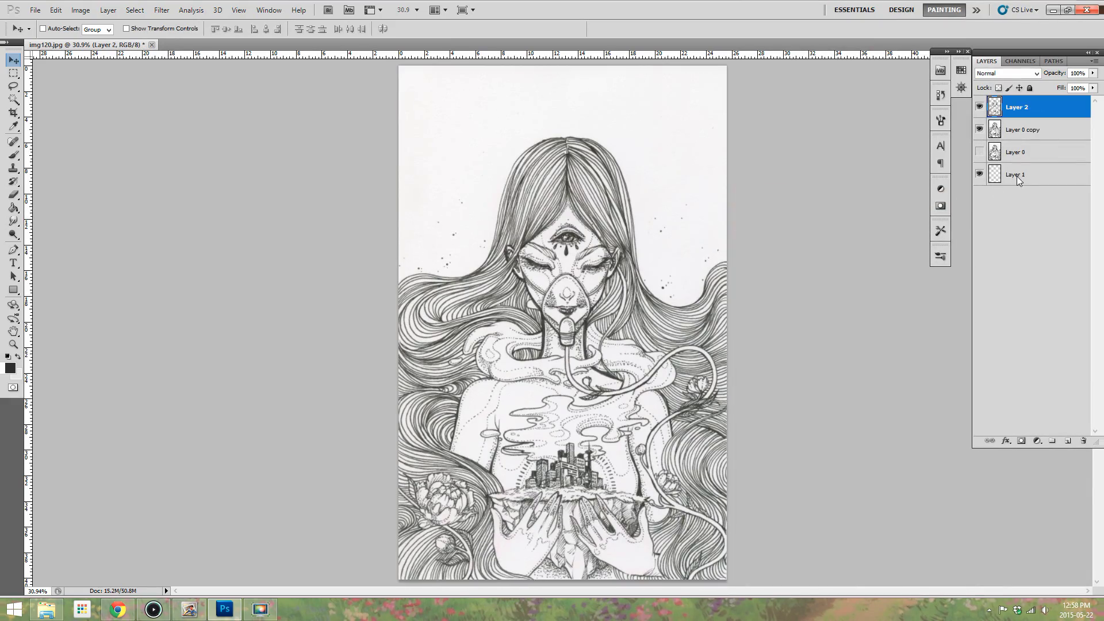
left_click(980, 130)
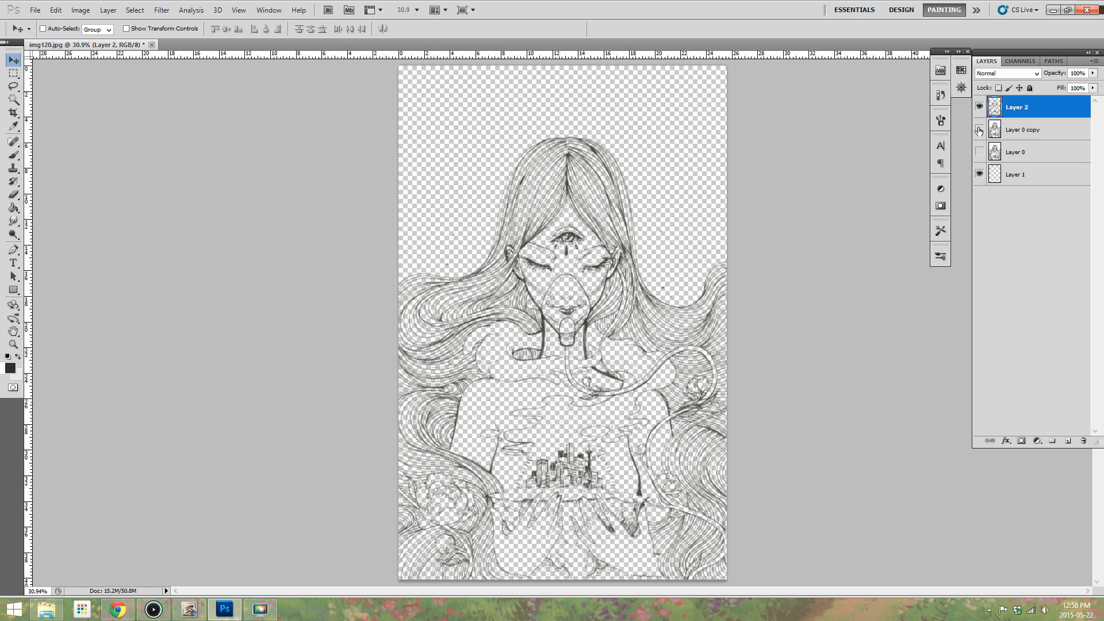
left_click(979, 130)
- Fill the blank Layer 1 with white and compare the extracted linework with and without the Layer 0 copy
left_click(1048, 176)
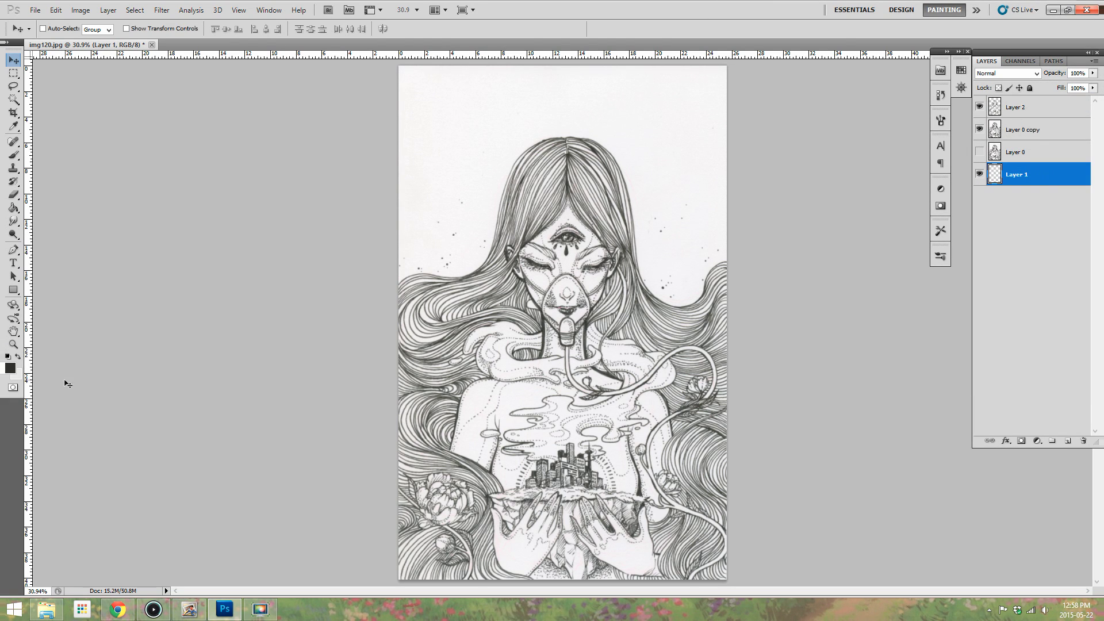
left_click(11, 370)
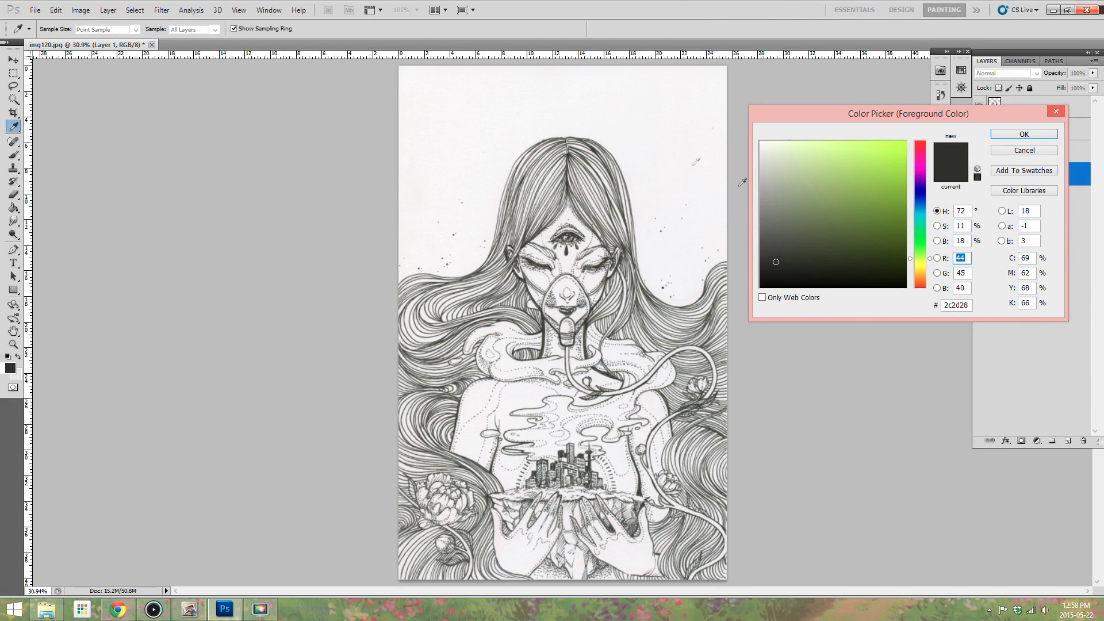
left_click(729, 93)
left_click(1025, 134)
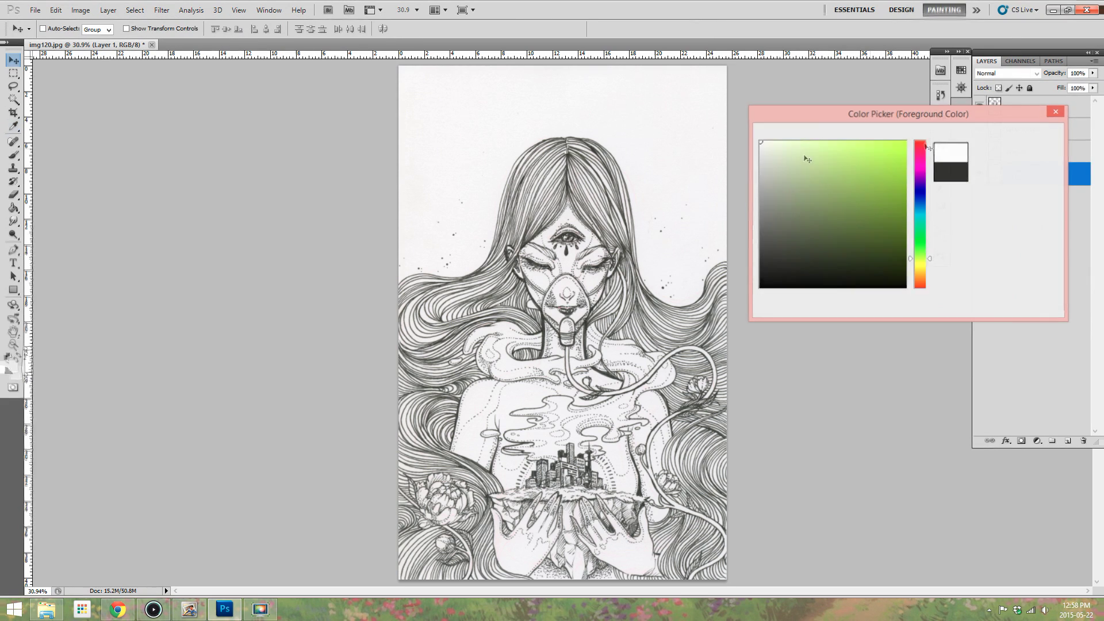
left_click(14, 207)
left_click(571, 147)
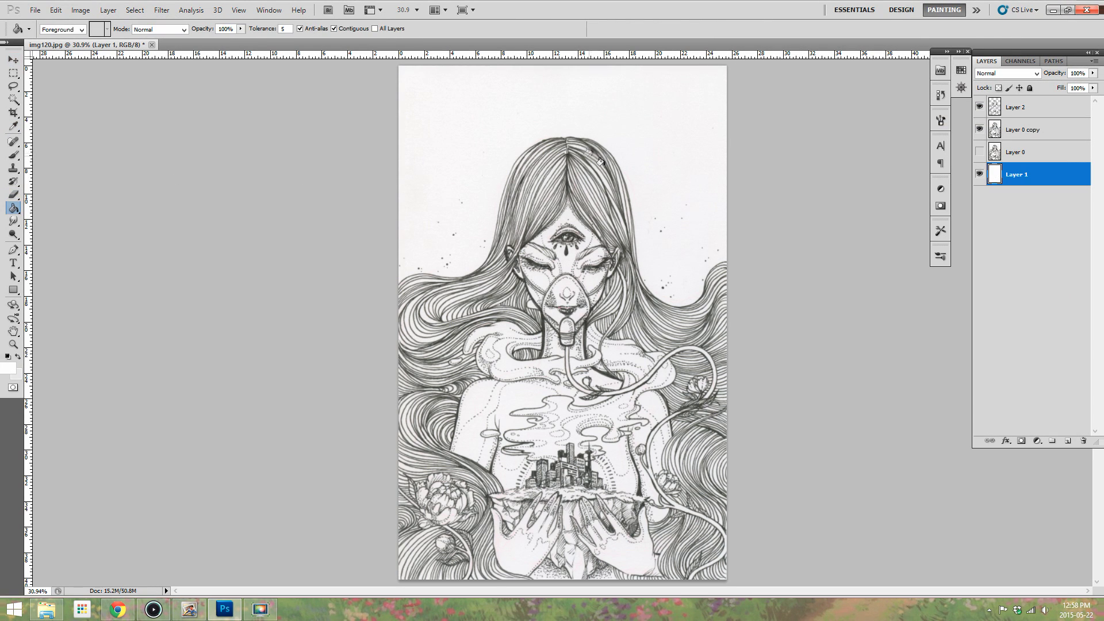
left_click(980, 130)
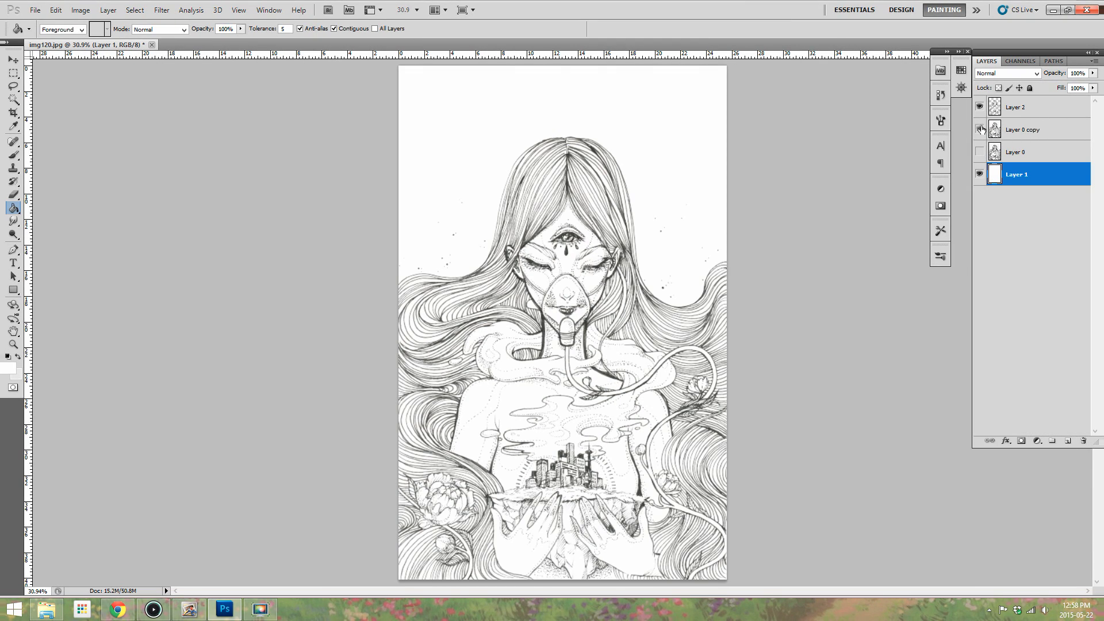
left_click(981, 129)
left_click(980, 129)
left_click(980, 129)
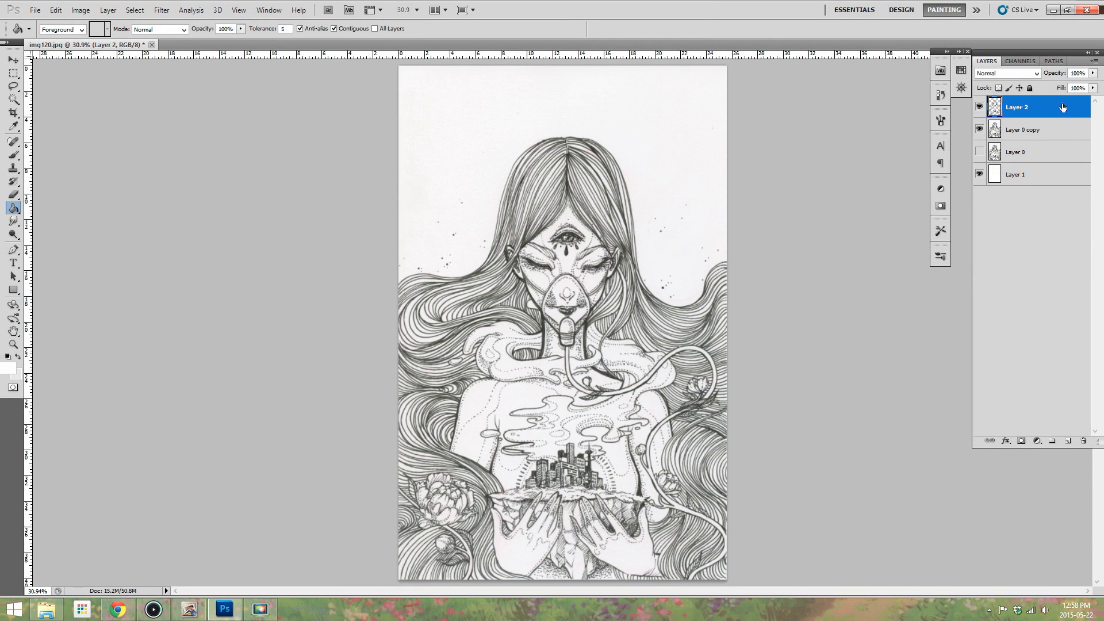
- Duplicate the extracted linework layer twice and set the topmost copy's blend mode to Multiply
left_click_drag(1064, 107, 1068, 442)
left_click_drag(1053, 105, 1067, 440)
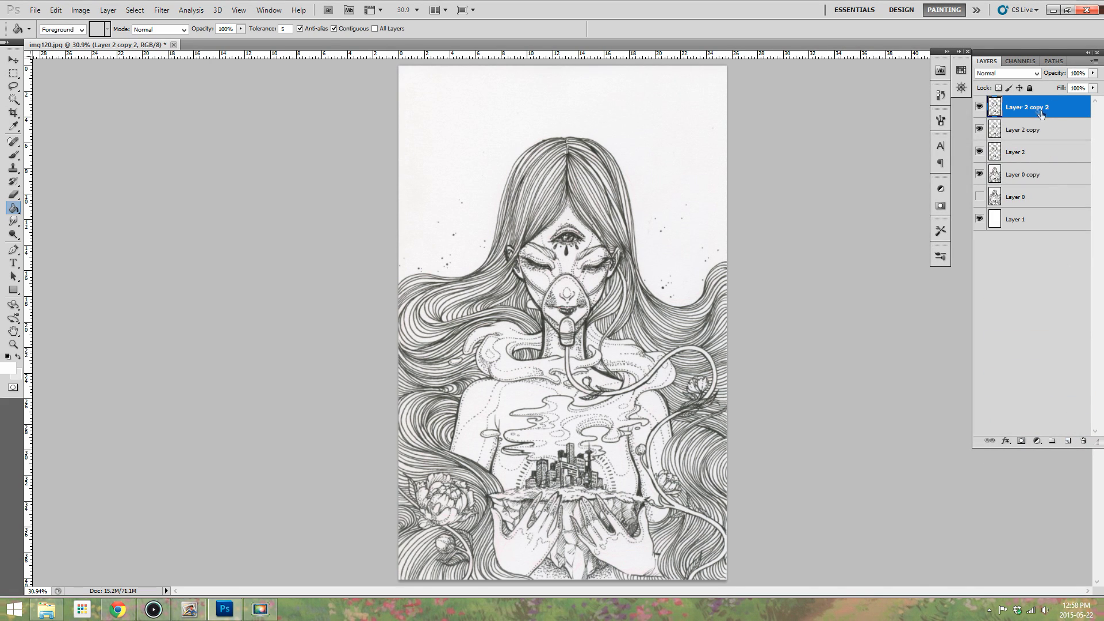
left_click(1030, 73)
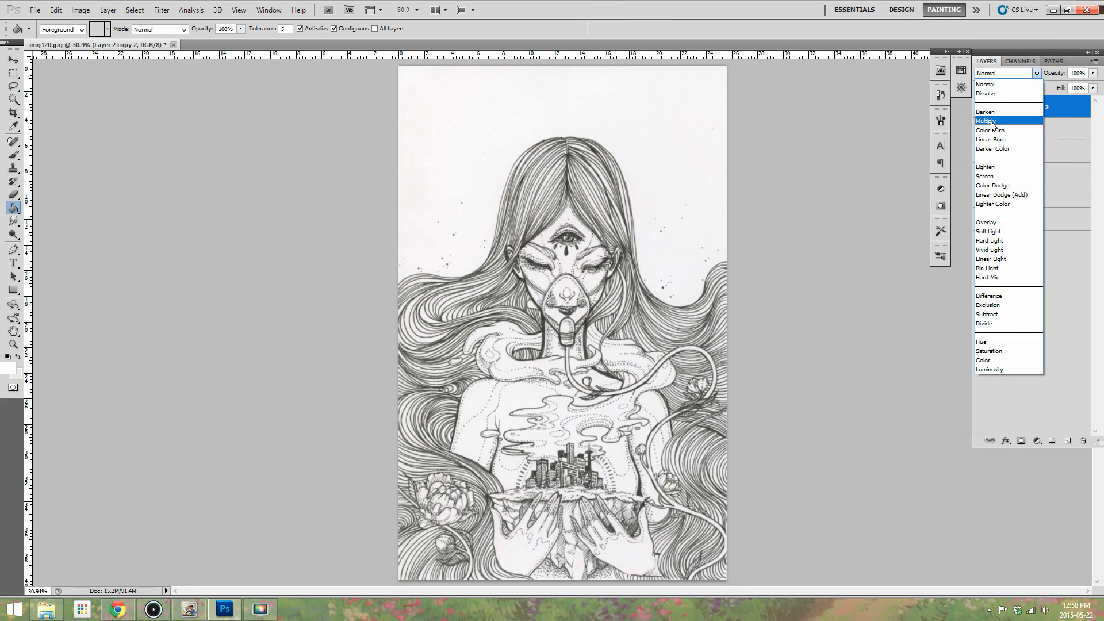
left_click(992, 121)
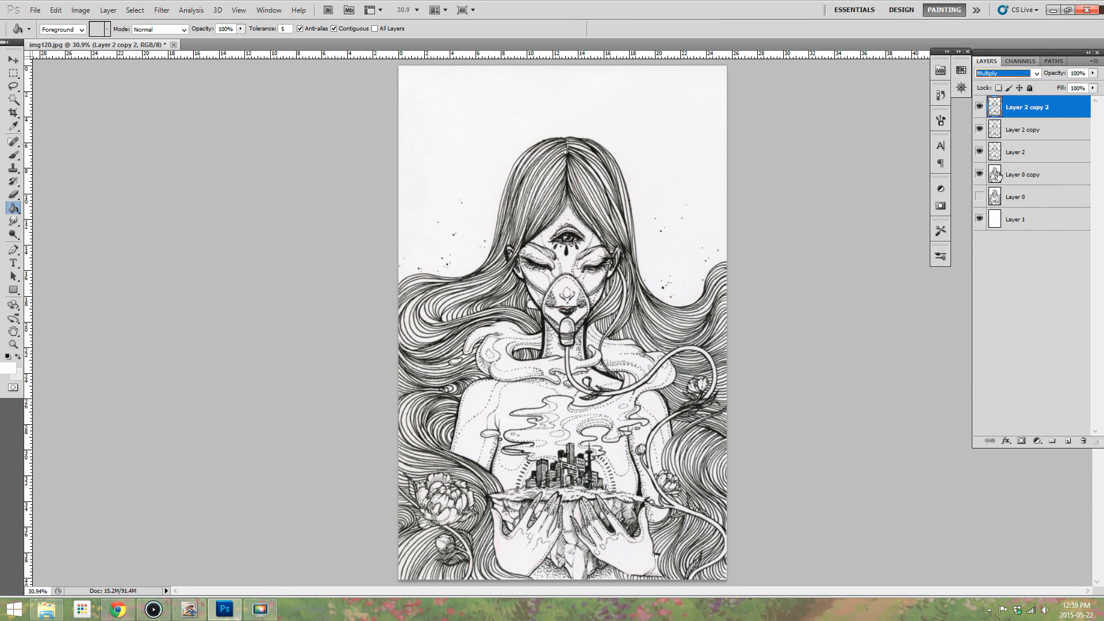
- Hide the Layer 0 copy and merge the three extracted linework layers into one
left_click(979, 174)
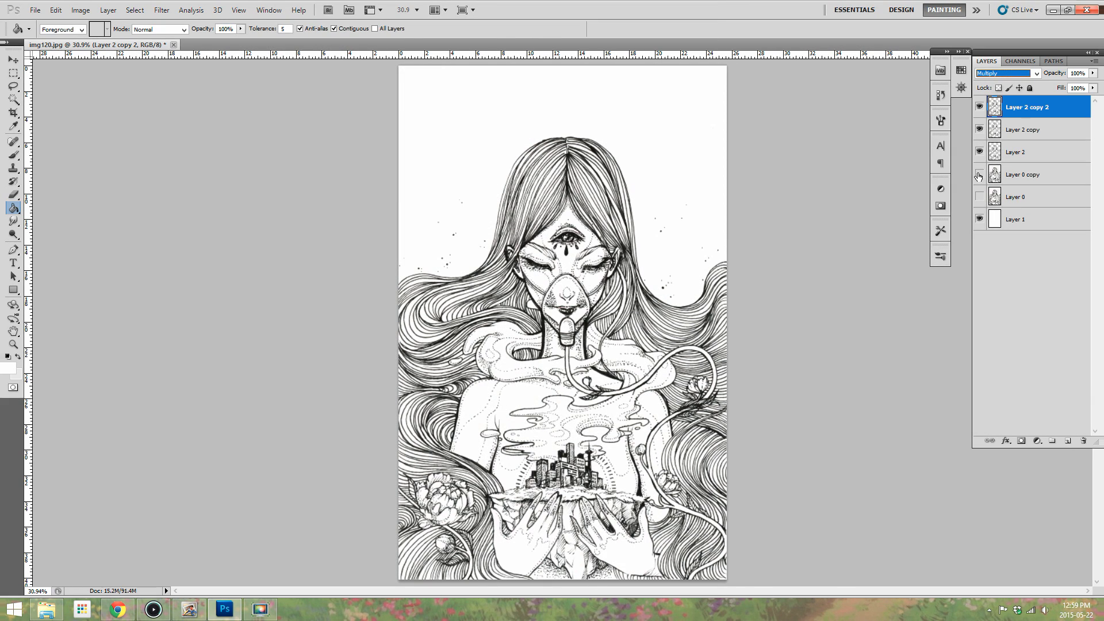
left_click(1056, 155, "shift")
right_click(1058, 154)
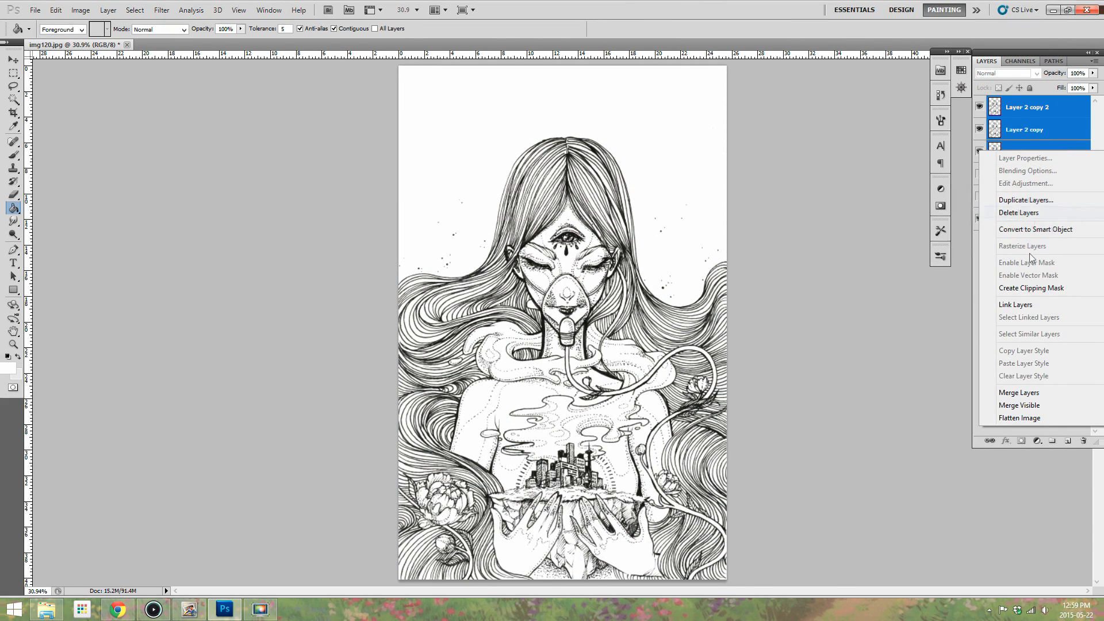
left_click(1017, 389)
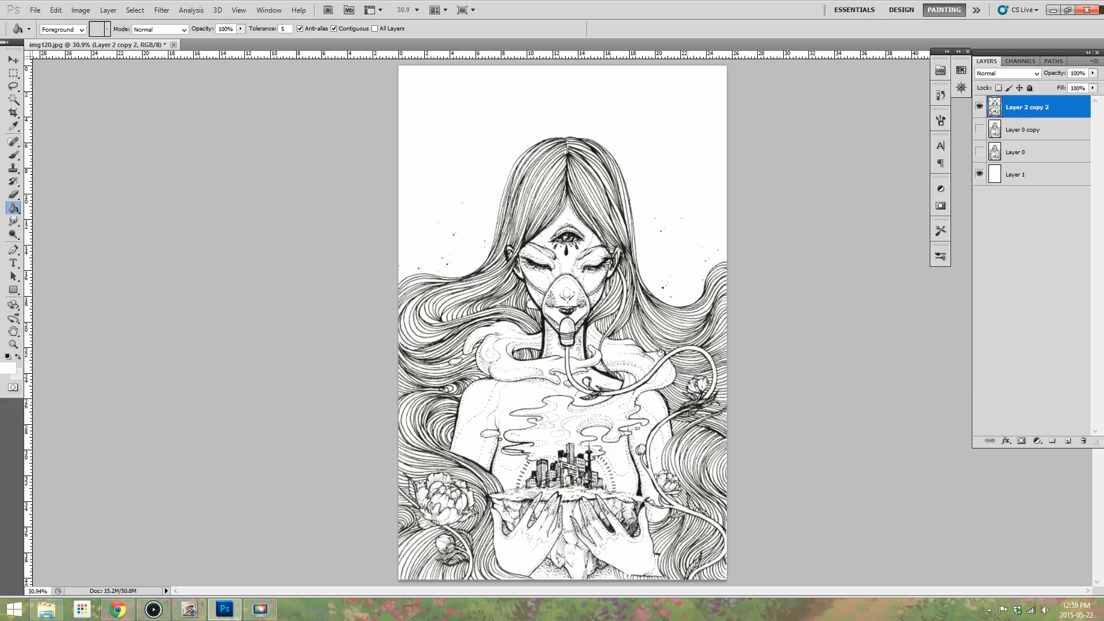
- Examine the merged linework up close around the face mask and the hands
left_click(12, 346)
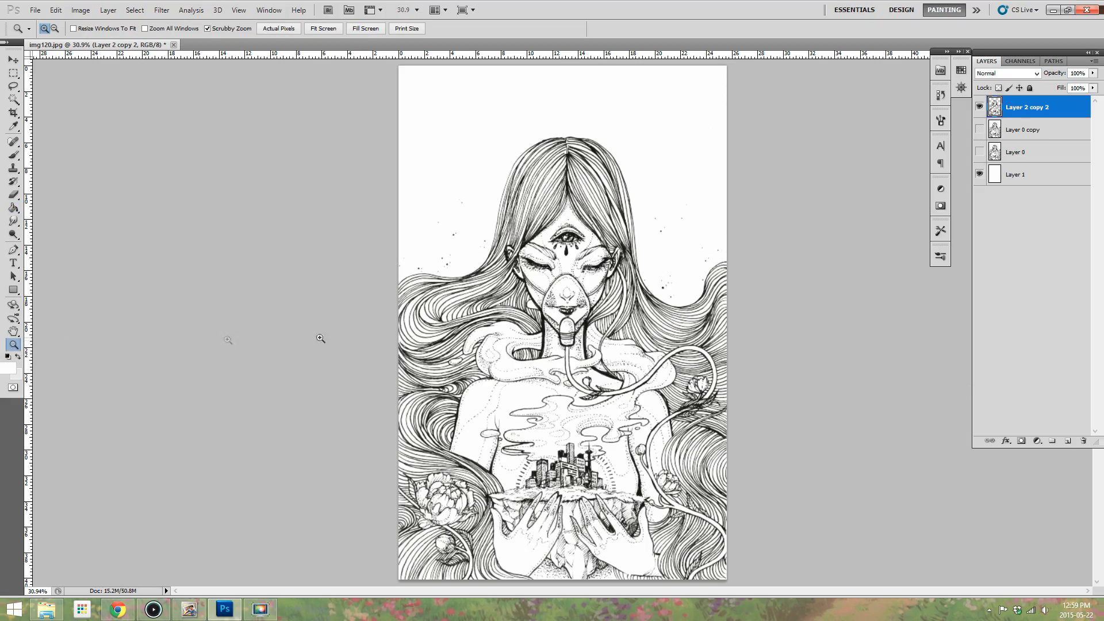
left_click_drag(443, 340, 598, 325)
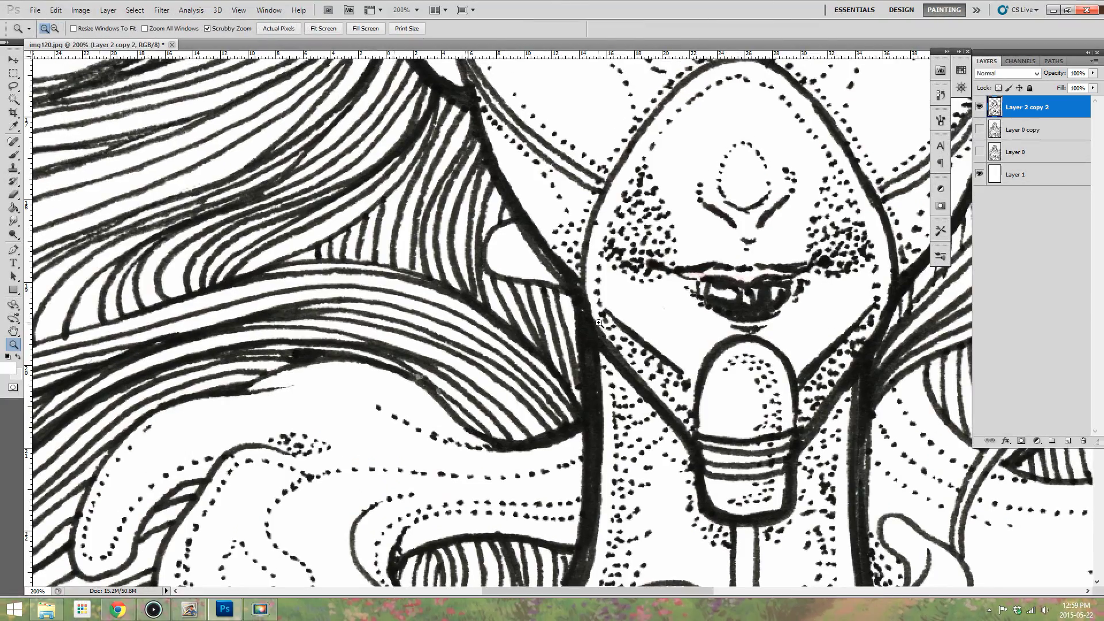
right_click(598, 325)
left_click(641, 329)
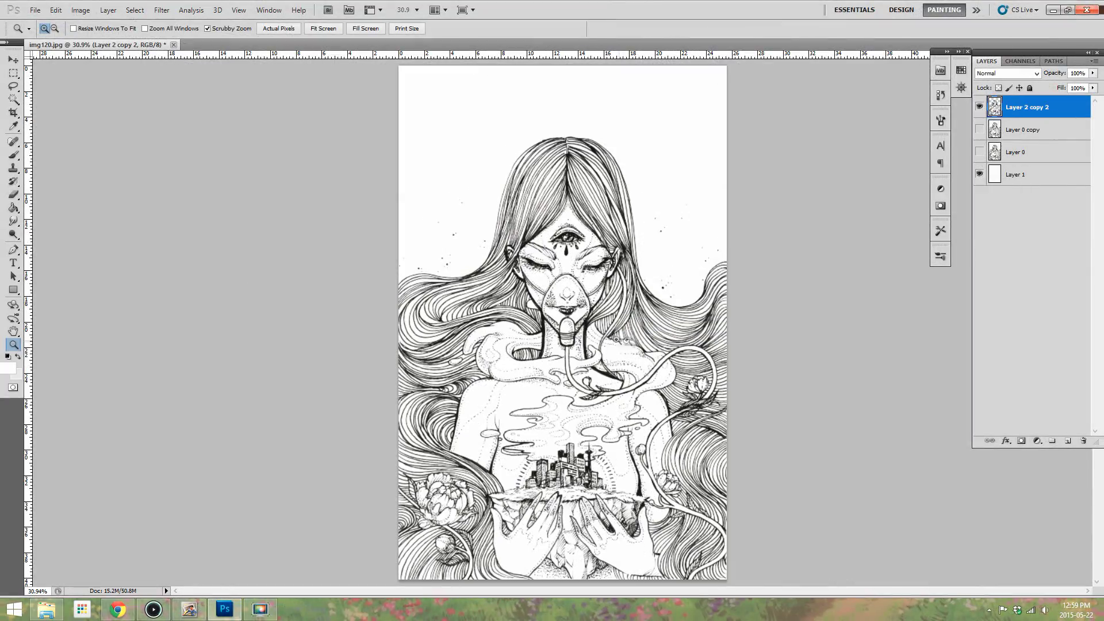
left_click(579, 572)
left_click(580, 572)
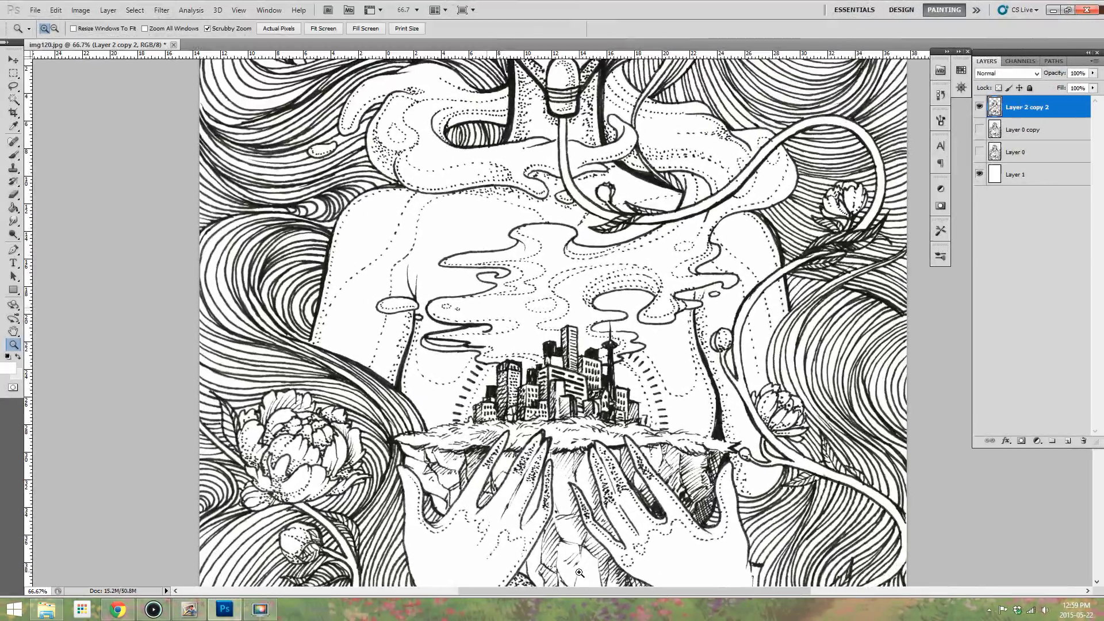
left_click(572, 552)
right_click(570, 545)
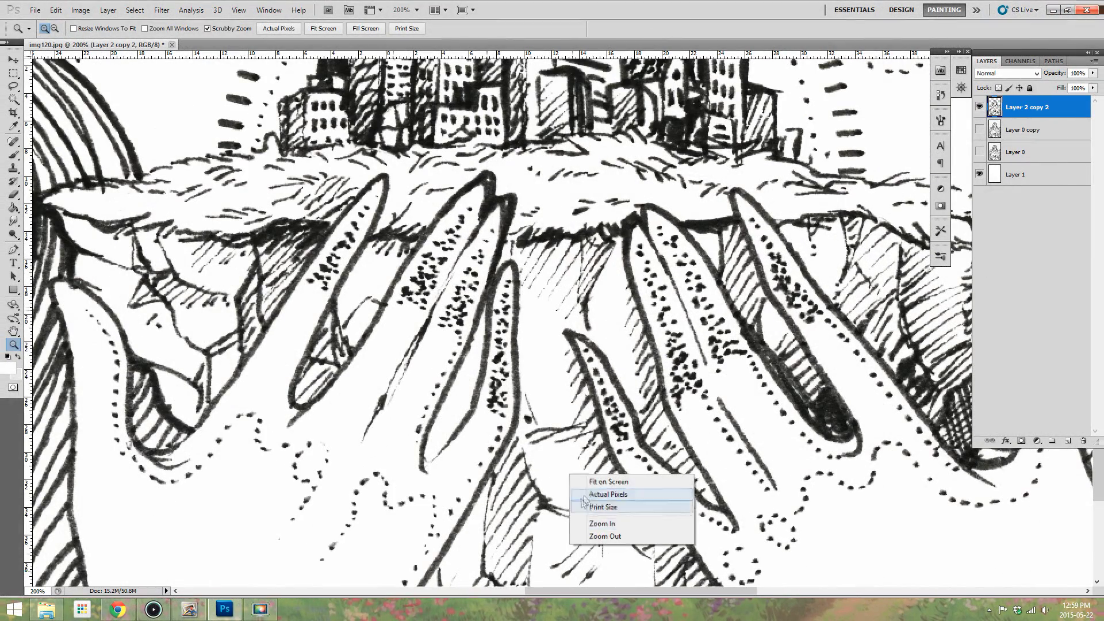
left_click(593, 483)
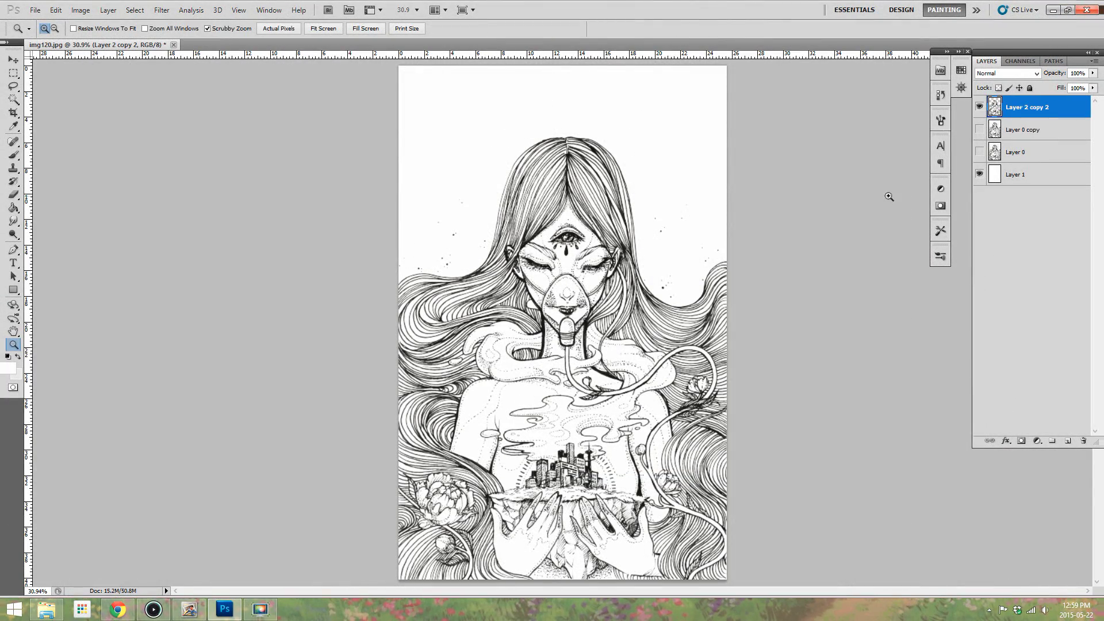
- Duplicate the merged linework layer, compare the drawing with and without the duplicate, and merge the two layers
left_click_drag(1050, 108, 1069, 443)
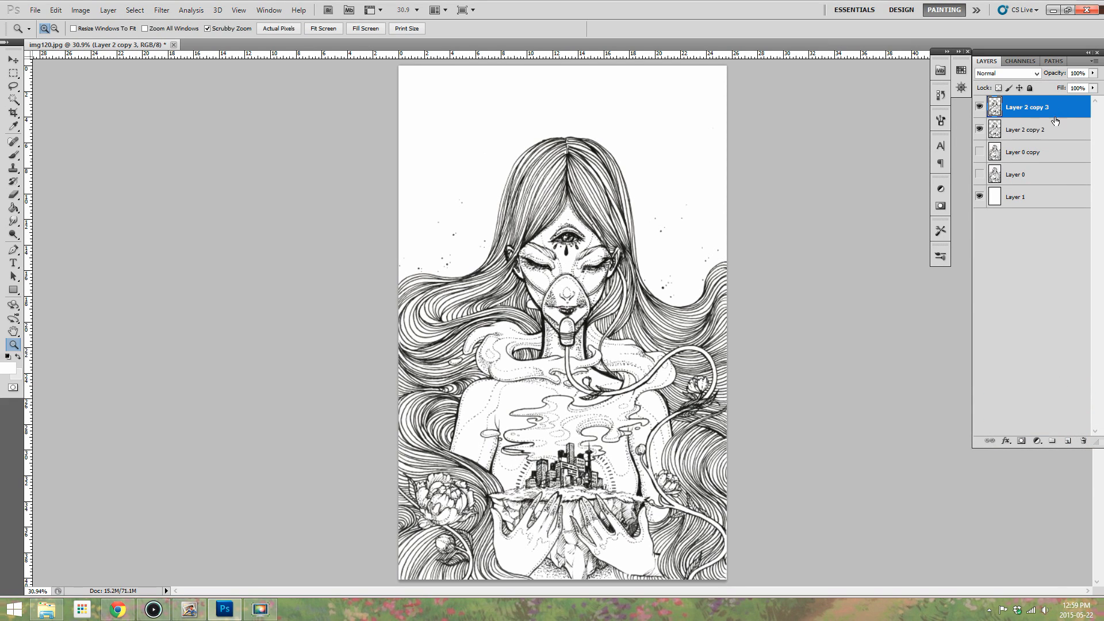
left_click(980, 107)
left_click(979, 107)
left_click(1061, 131, "shift")
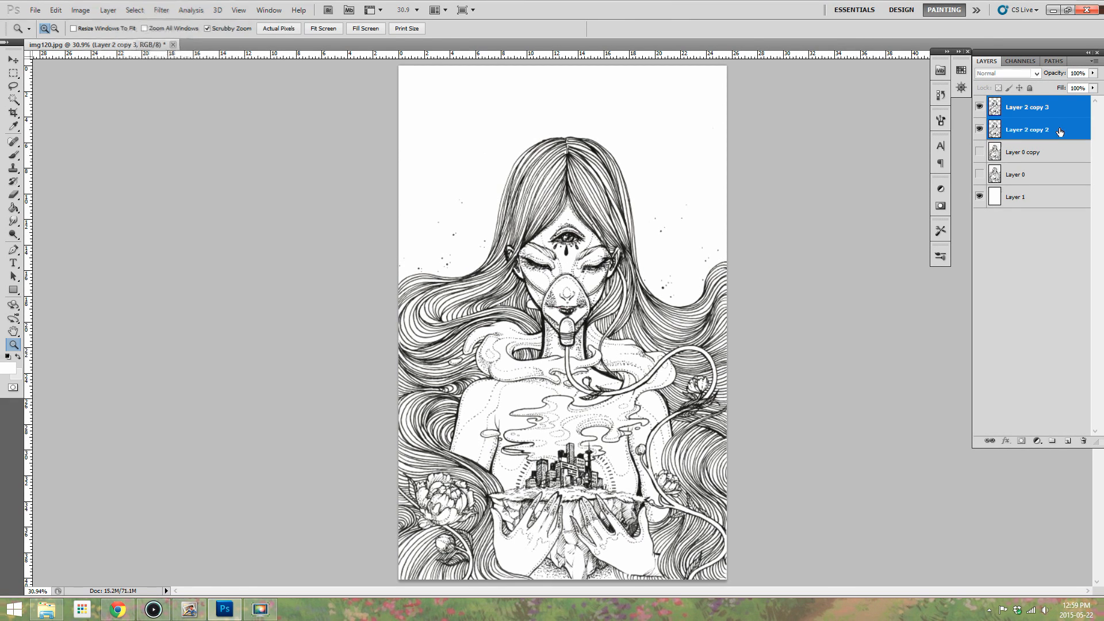
right_click(1060, 131)
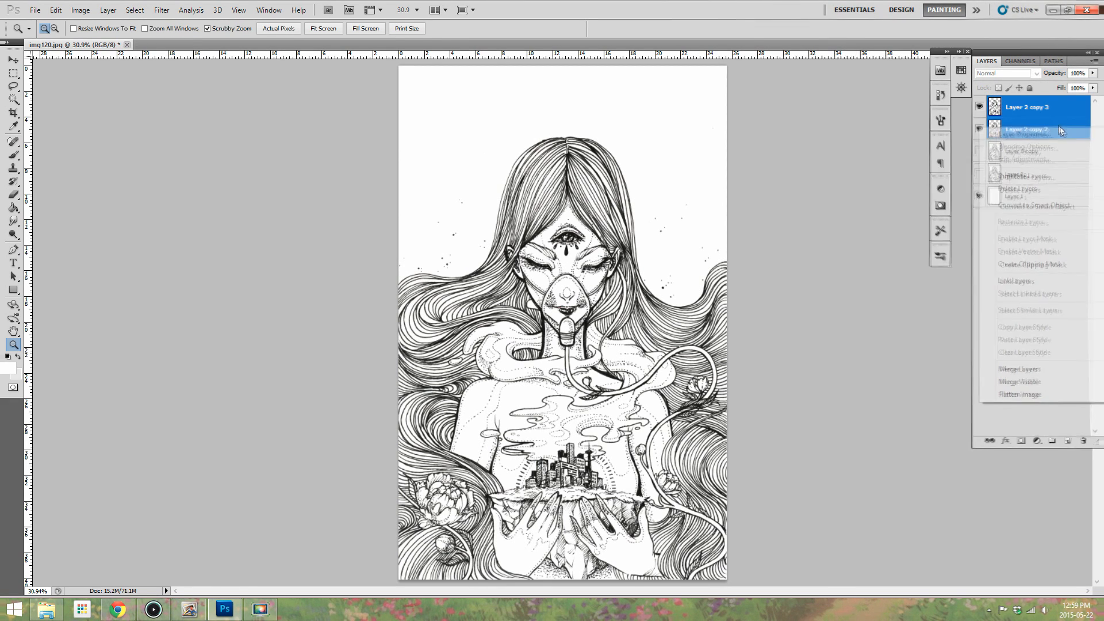
left_click(1030, 370)
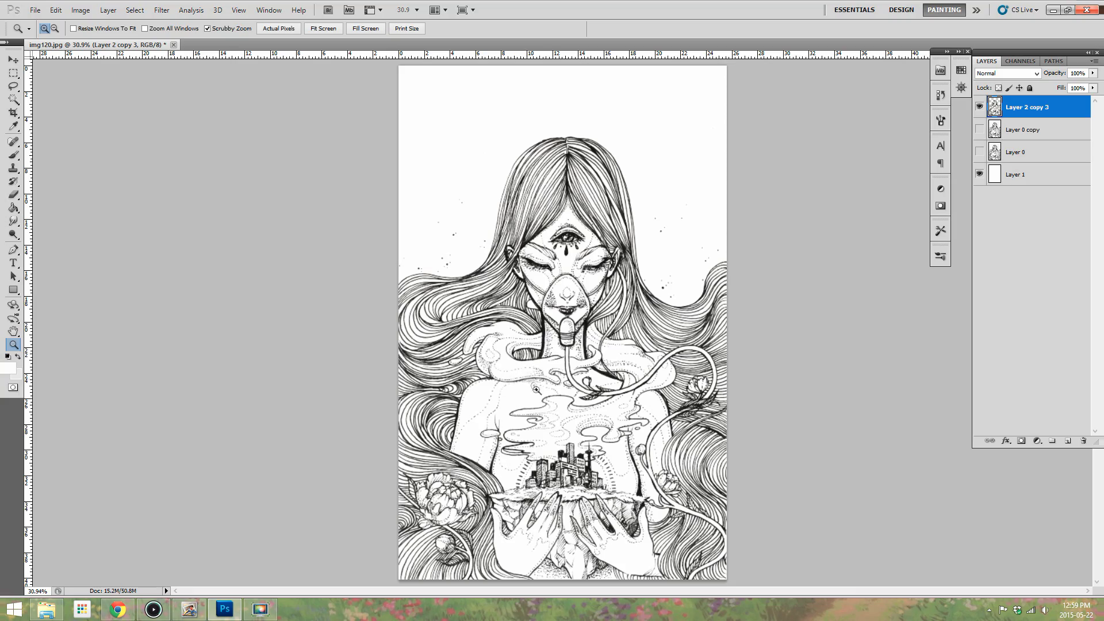
left_click(575, 431)
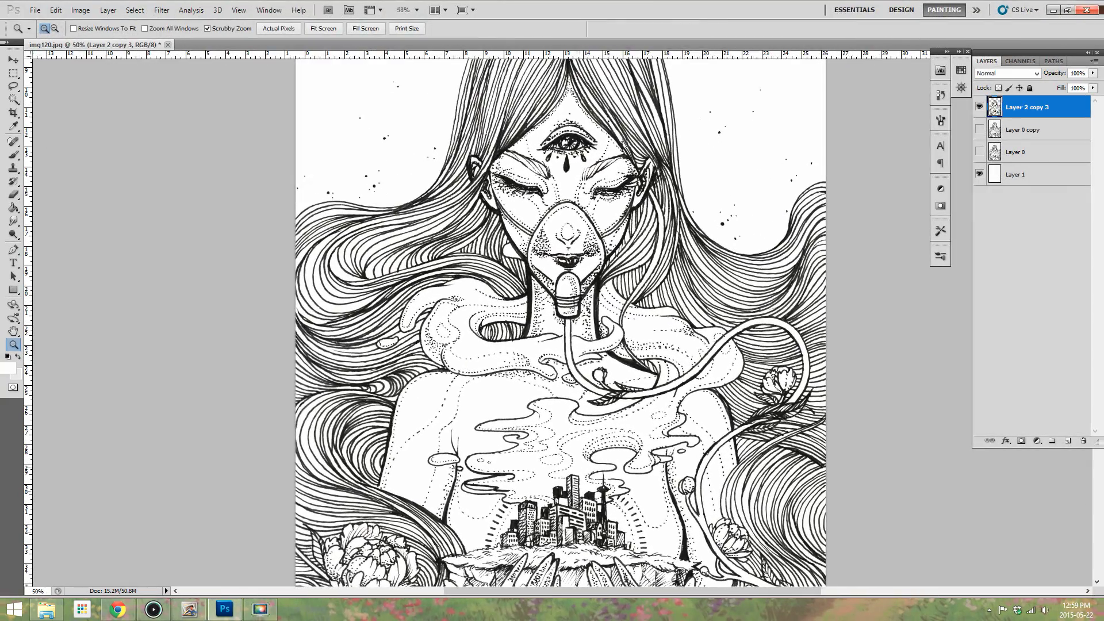
- Clean up the ink along the fingertips below the city on the merged linework layer with the Eraser
left_click(577, 561)
scroll(581, 546, "down", 4)
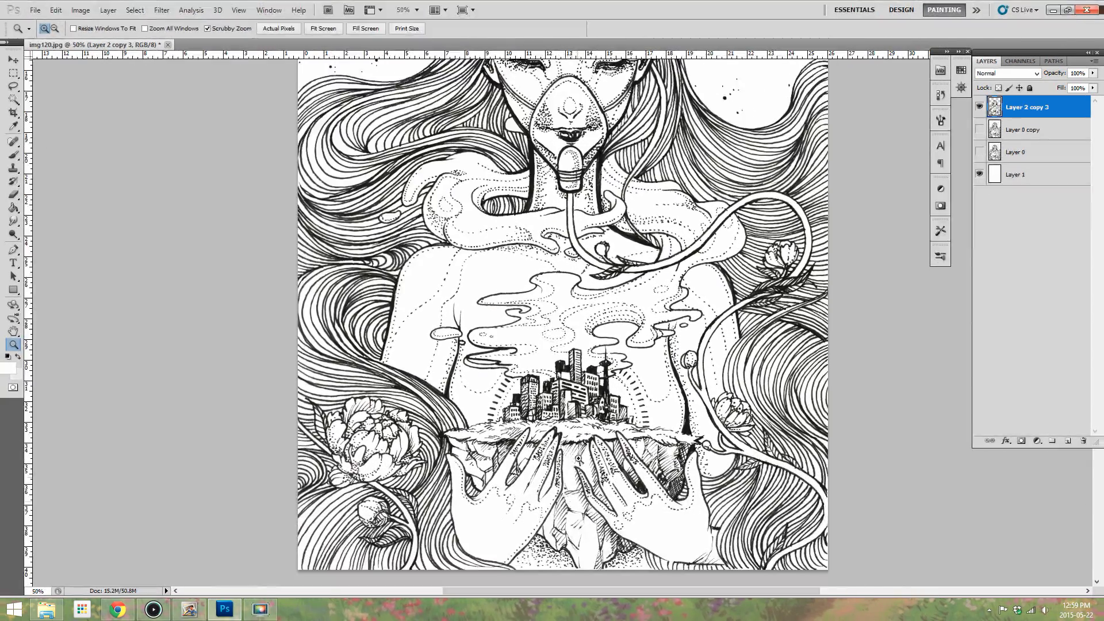
left_click(600, 510)
left_click(599, 509)
left_click(599, 509)
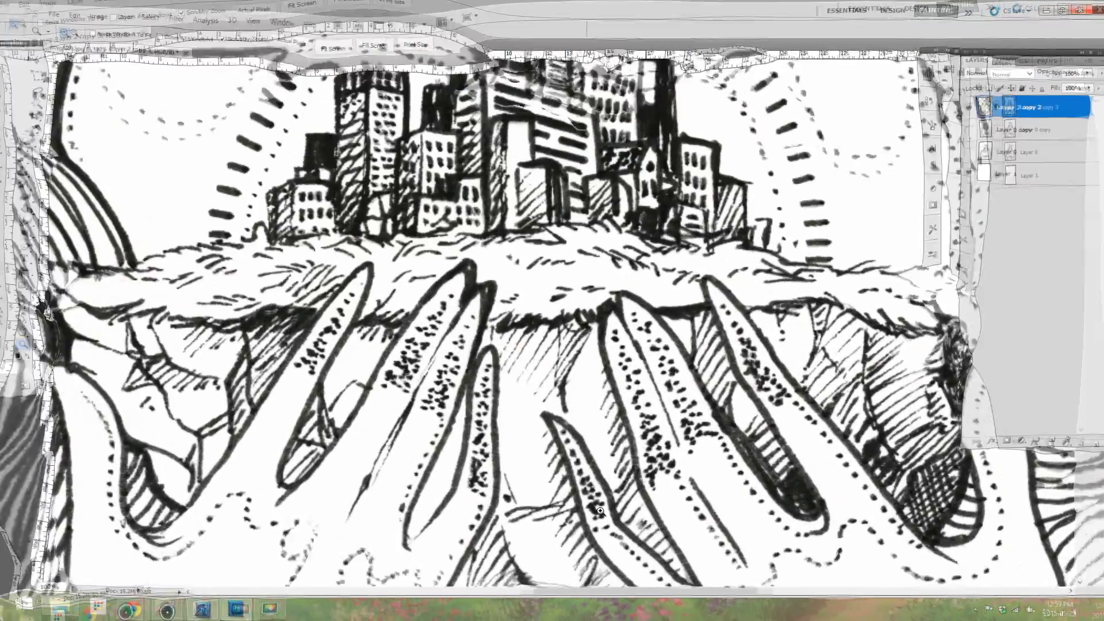
scroll(503, 409, "down", 2)
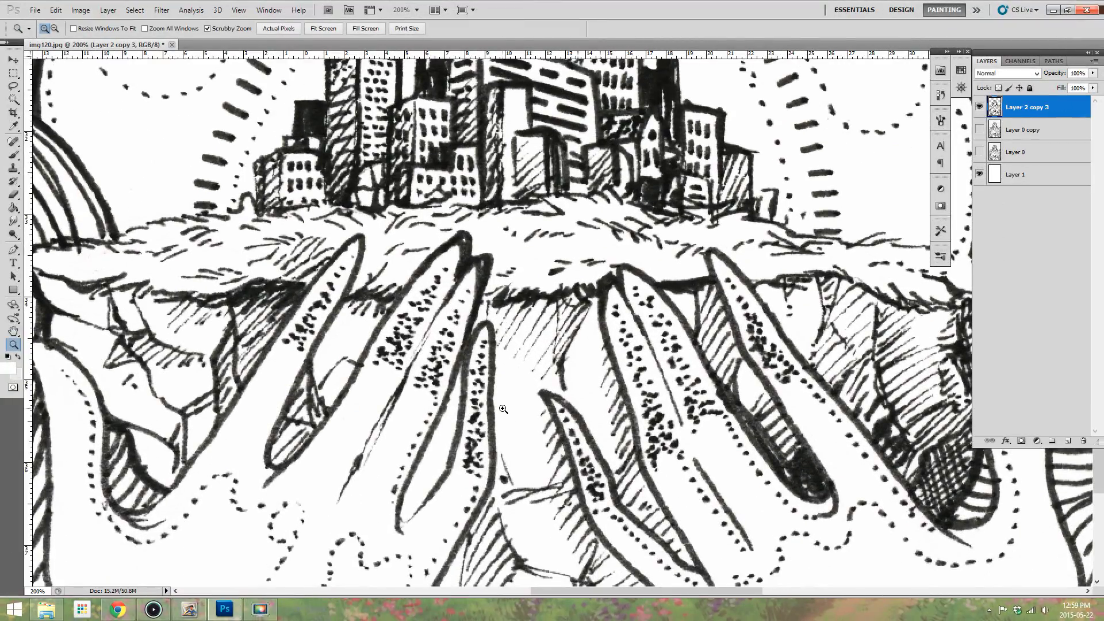
scroll(504, 409, "up", 1)
left_click(14, 195)
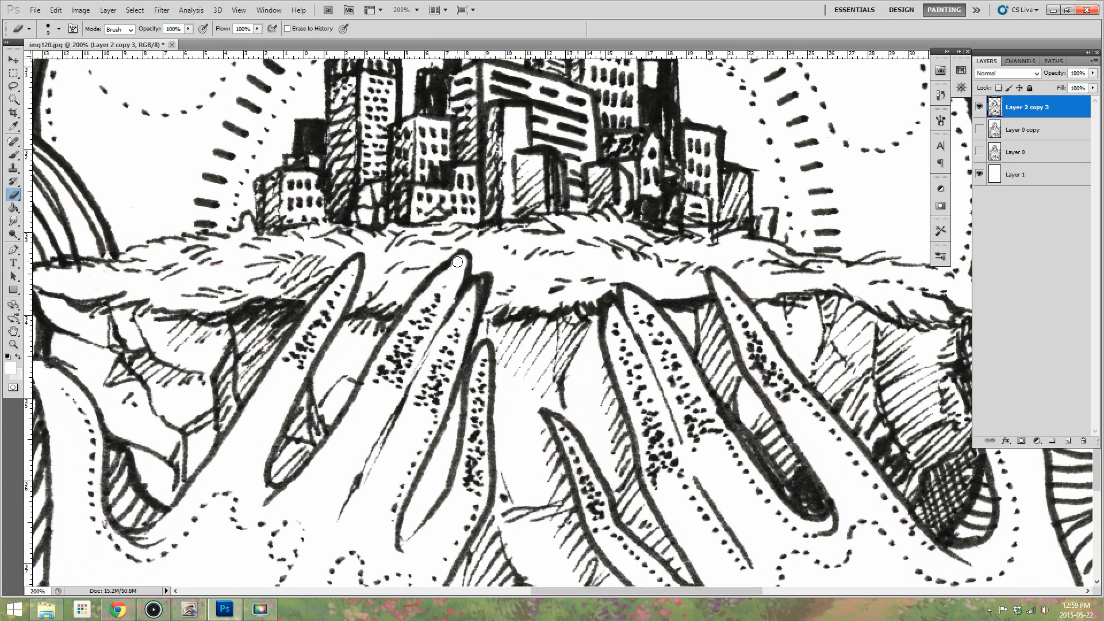
mouse_move(457, 261)
left_mouse_down()
mouse_move(425, 297)
mouse_move(468, 300)
mouse_move(475, 313)
mouse_move(480, 283)
mouse_move(462, 313)
mouse_move(475, 300)
mouse_move(462, 347)
left_mouse_up()
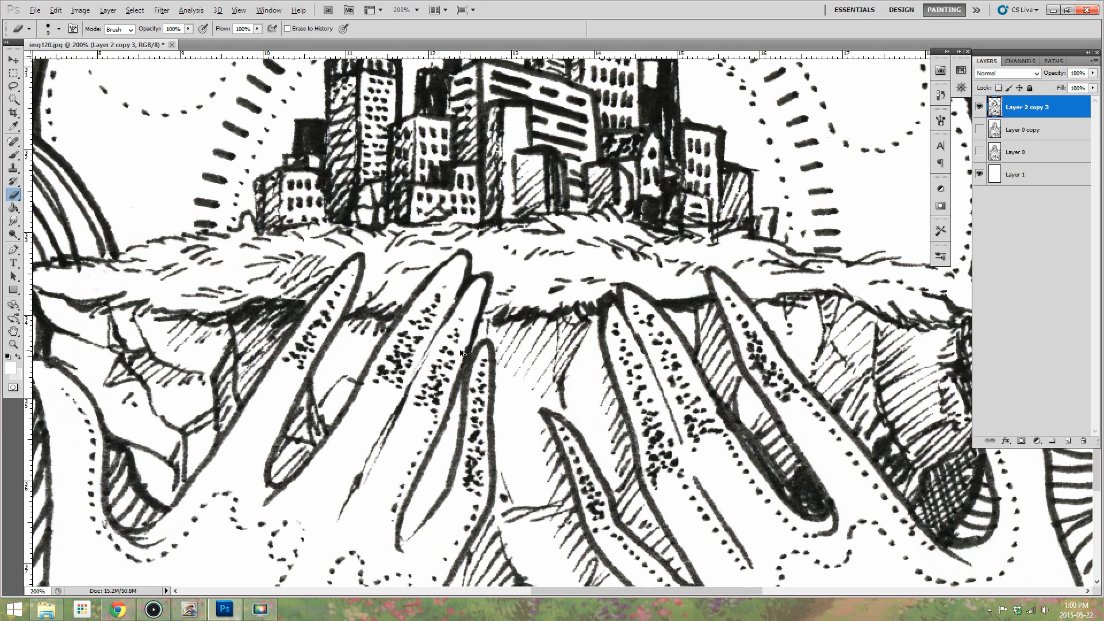
left_click_drag(609, 309, 609, 328)
- Examine the linework up close across the hands, flowers, neck and face, ending with the whole drawing fitted in view
scroll(644, 330, "down", 2)
scroll(552, 333, "down", 5)
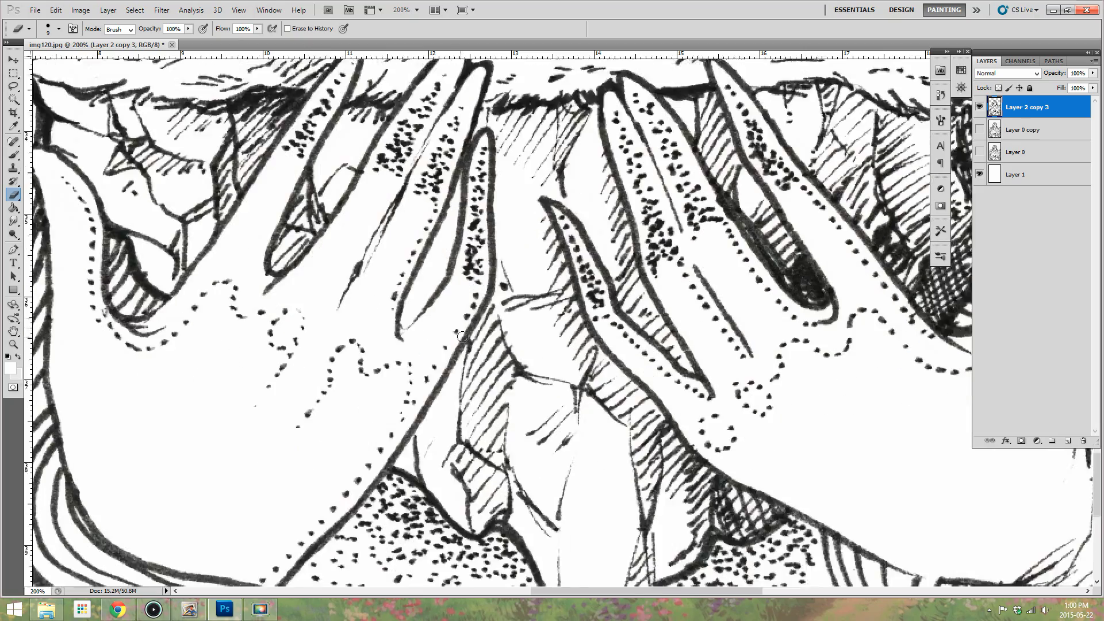
scroll(465, 336, "up", 3)
scroll(465, 336, "up", 3)
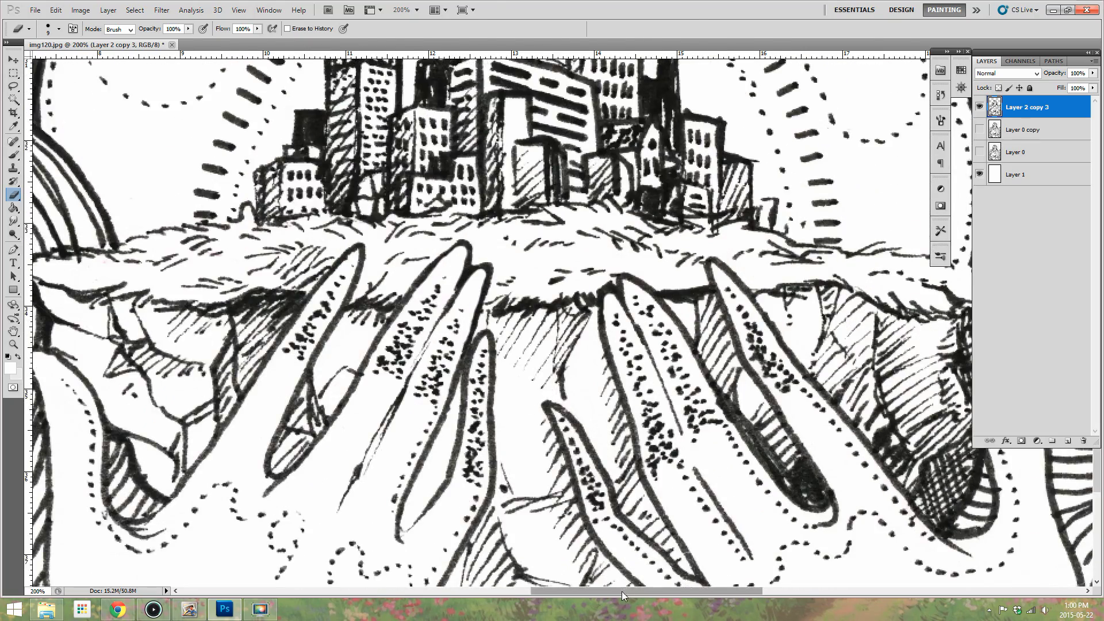
left_click_drag(623, 593, 724, 597)
scroll(604, 475, "down", 5)
right_click(601, 475)
left_click(13, 332)
left_click(13, 345)
scroll(282, 375, "up", 15)
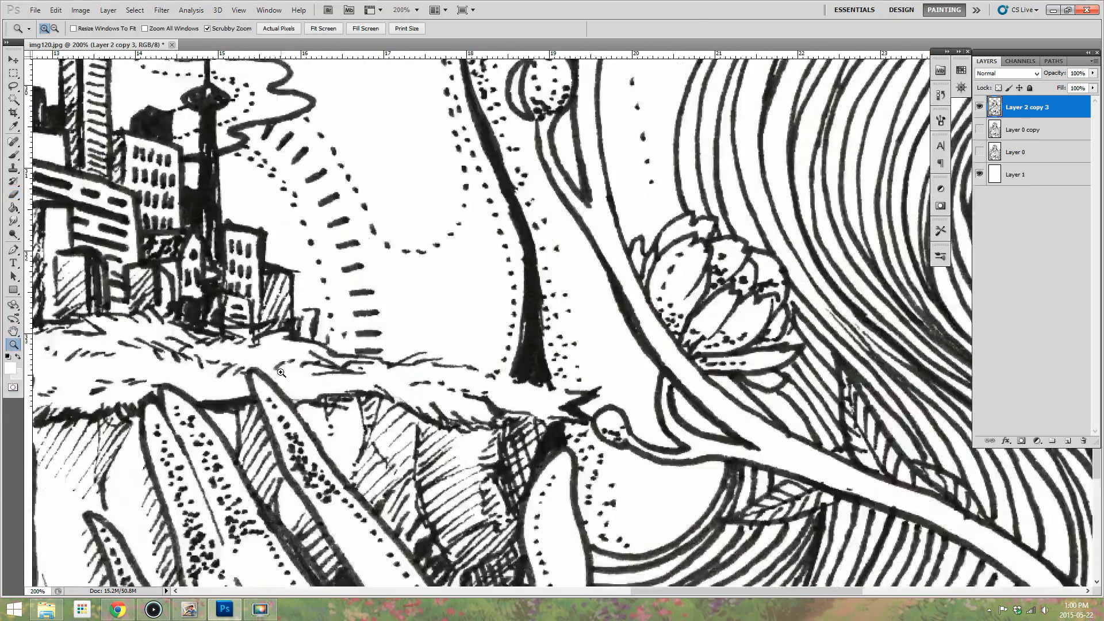
scroll(282, 376, "up", 11)
left_click_drag(713, 594, 610, 594)
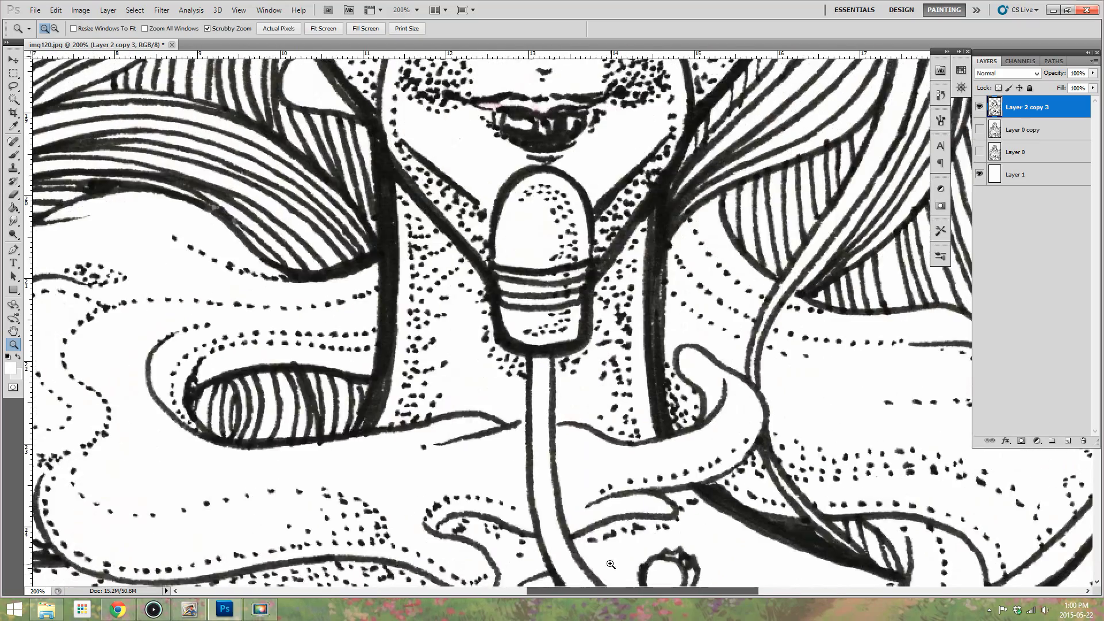
scroll(635, 447, "up", 5)
scroll(635, 448, "up", 13)
right_click(139, 331)
left_click(151, 336)
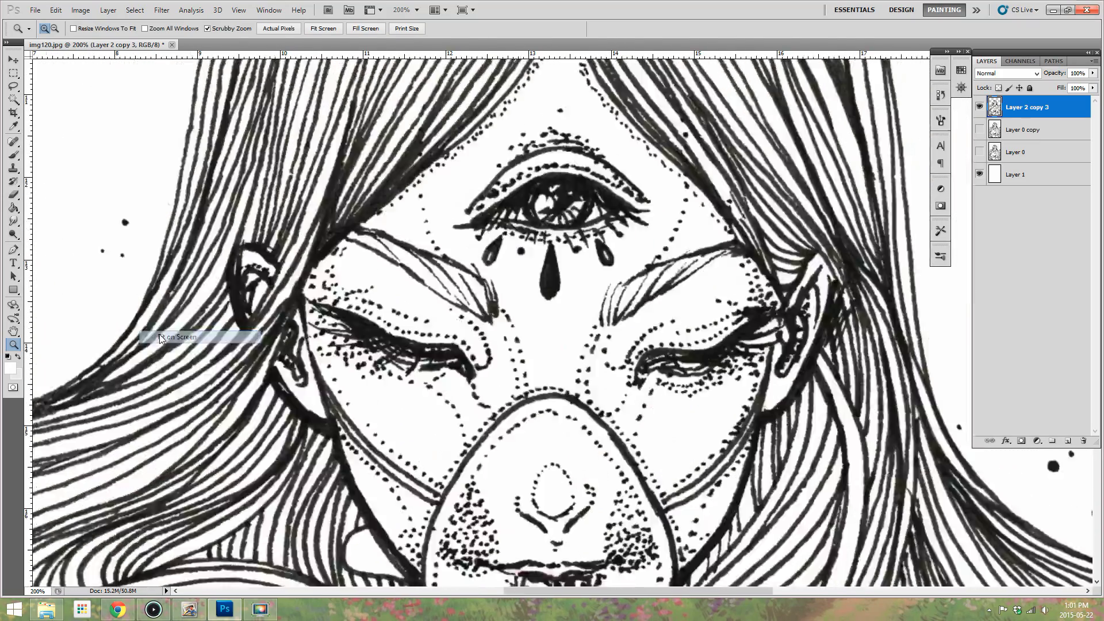
left_click(619, 323)
- Add a Color Overlay effect to the white background Layer 1 and choose the pale pink e7c6c6
double_click(1044, 178)
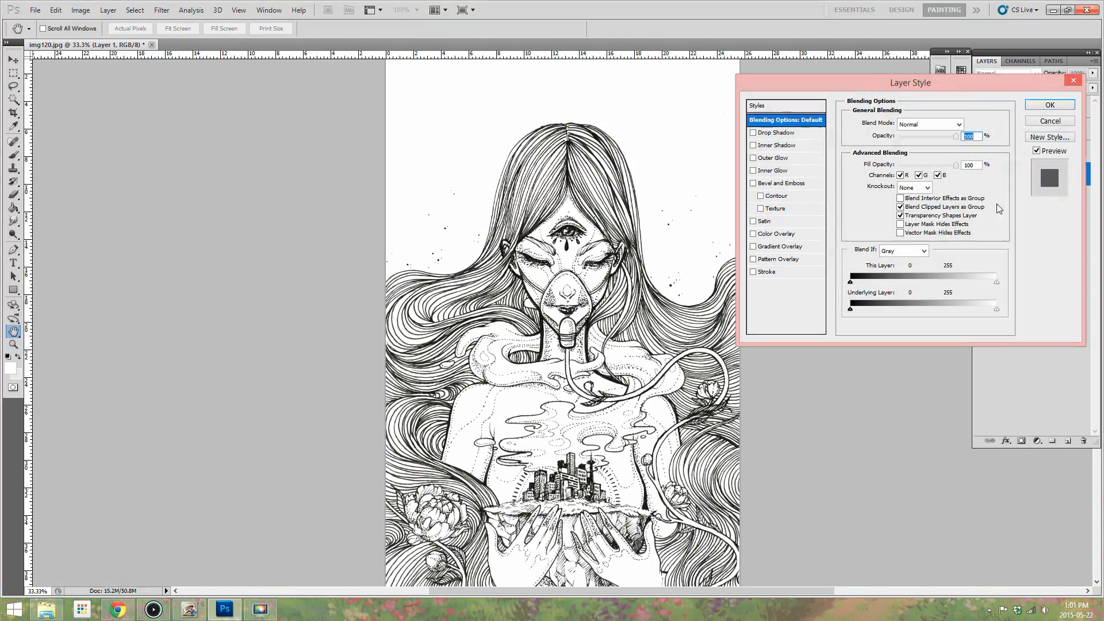
left_click(778, 233)
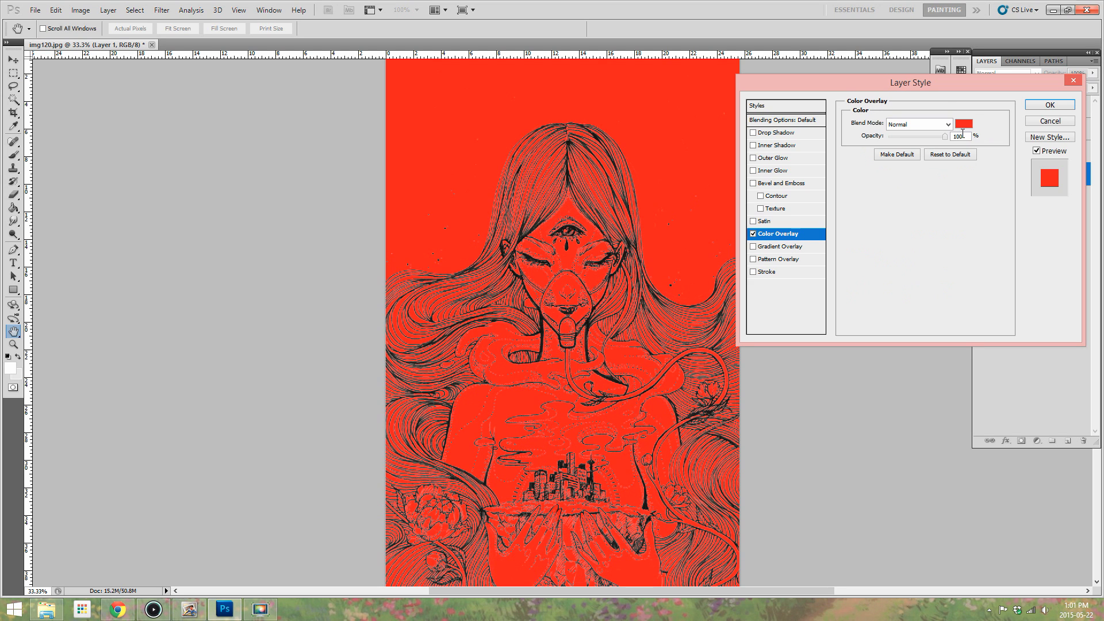
left_click(964, 124)
left_click_drag(820, 205, 781, 154)
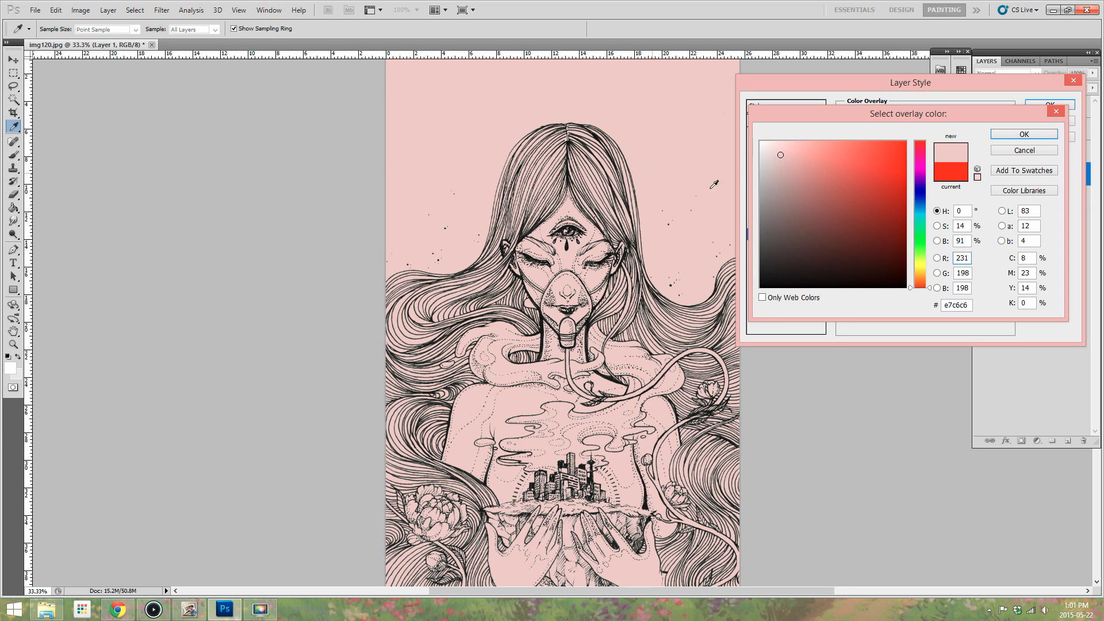
- Try out pale blue, lavender, green and pink hues for the background's Color Overlay
left_click(923, 215)
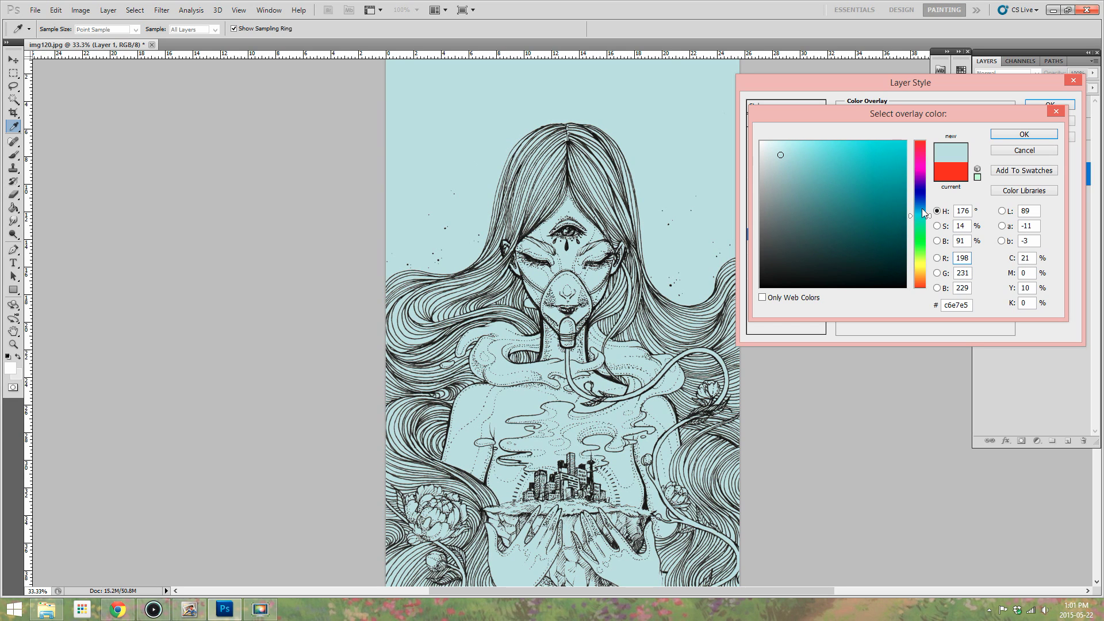
left_click(920, 176)
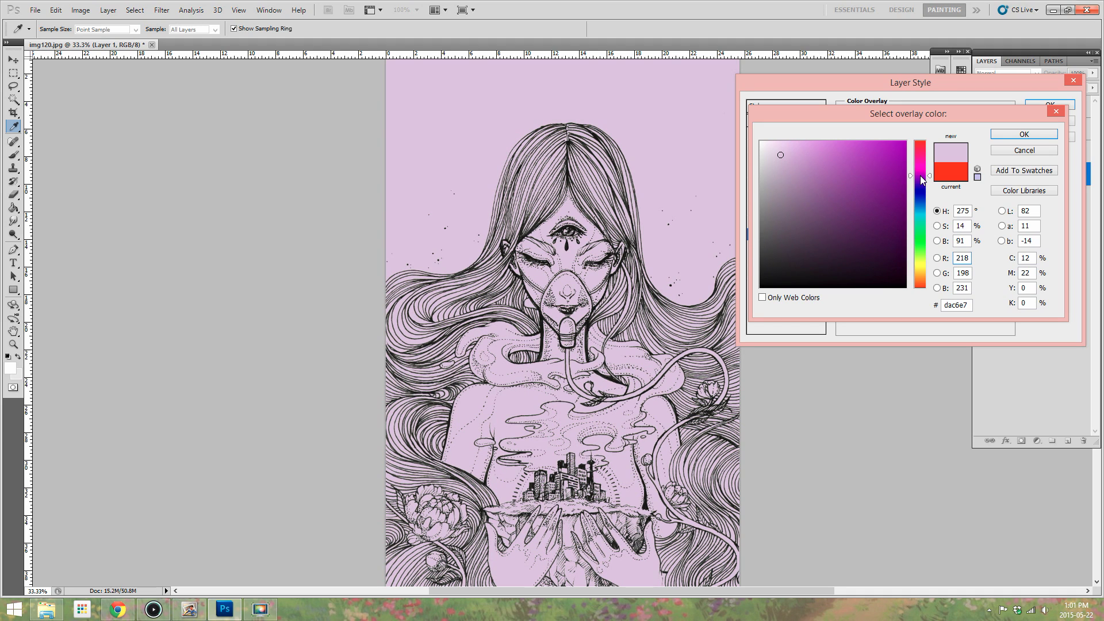
key("Down")
left_click_drag(921, 180, 922, 248)
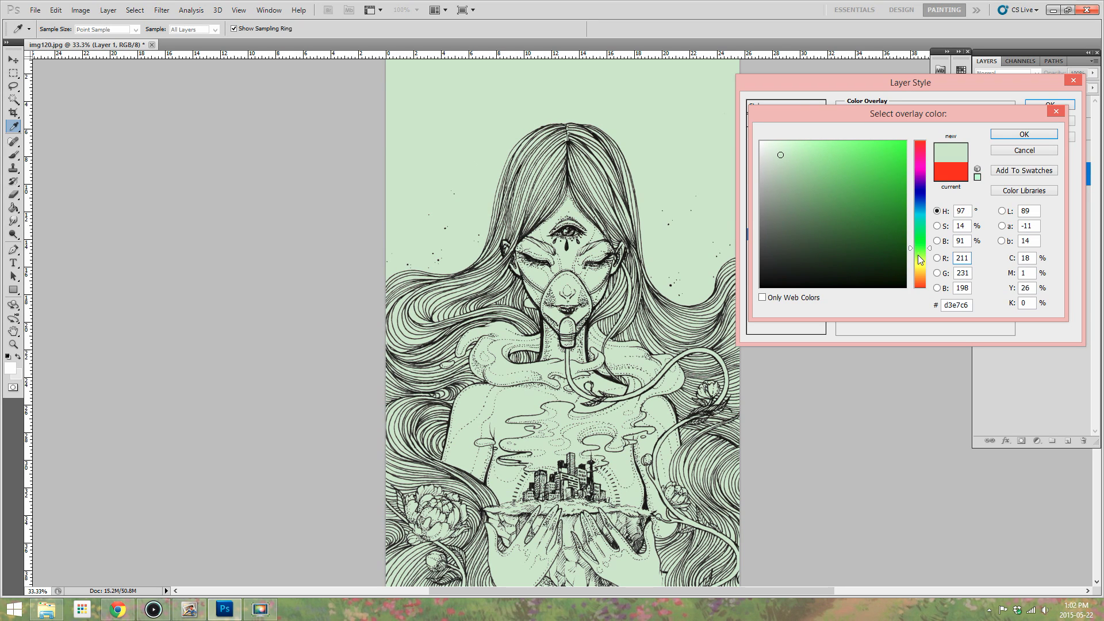
left_click_drag(919, 258, 920, 153)
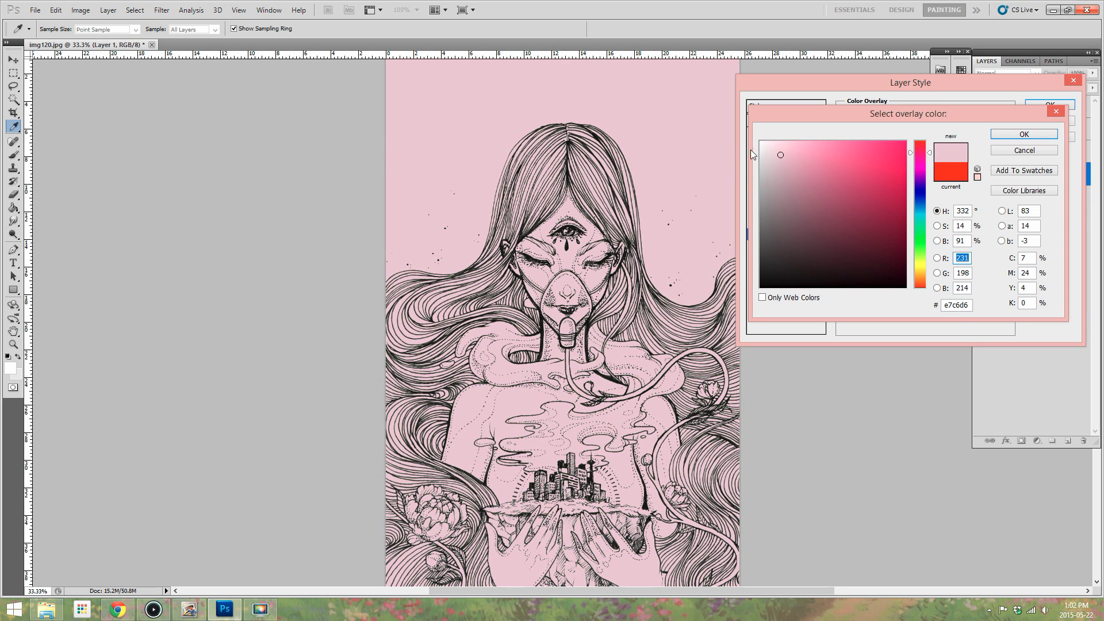
- Lighten the background's overlay colour, shift its hue to the pale beige ebddd9, and apply the layer style
left_click_drag(782, 154, 772, 148)
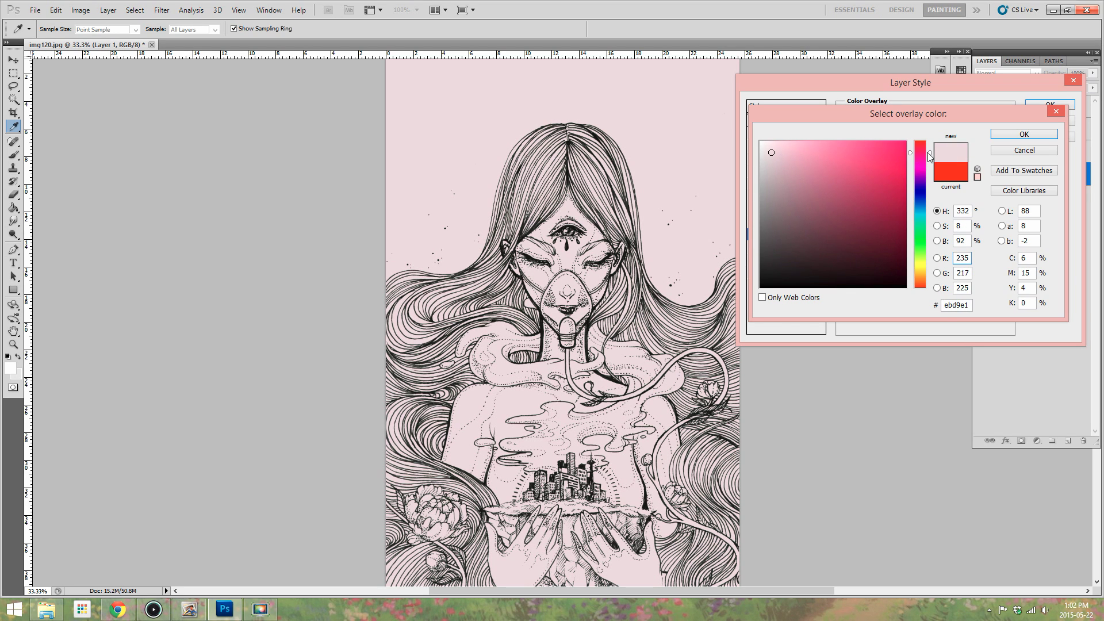
left_click_drag(931, 156, 930, 223)
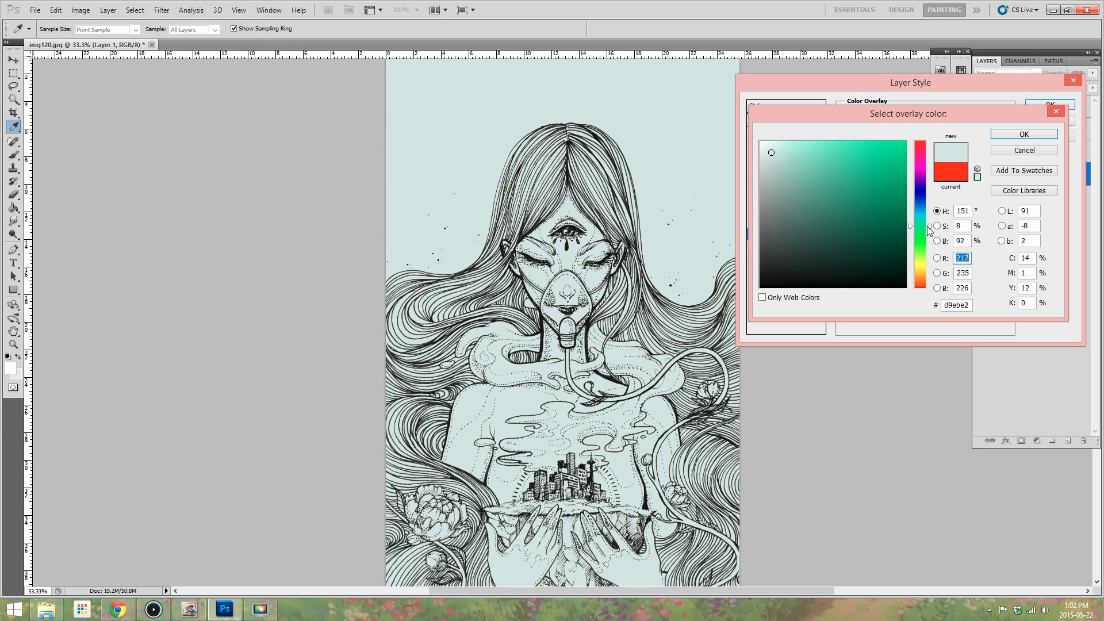
left_click_drag(932, 230, 933, 286)
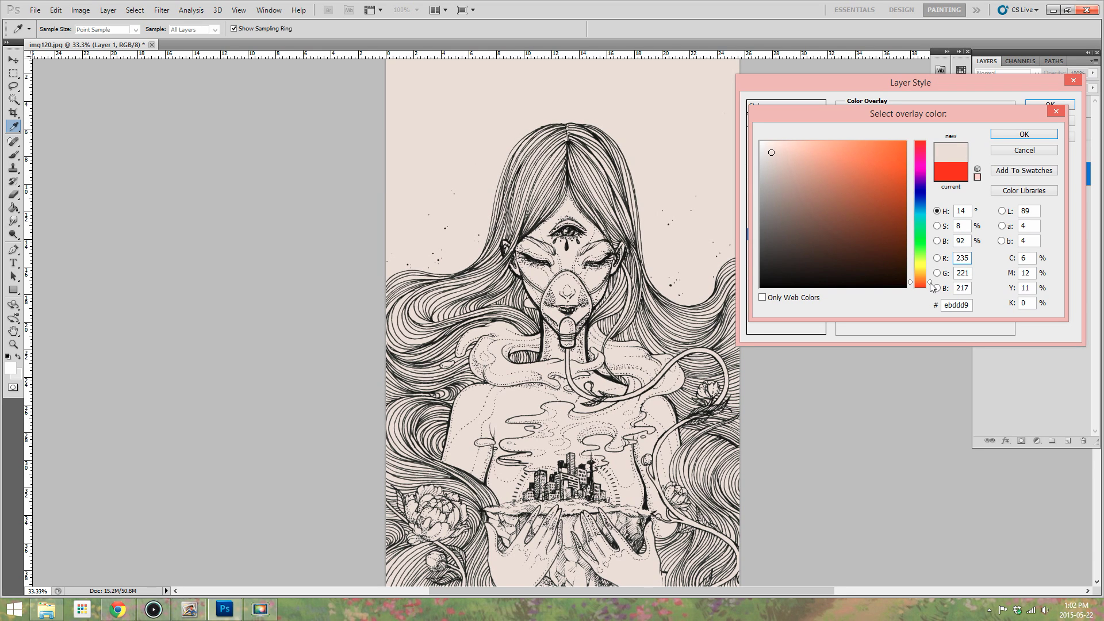
left_click(1018, 134)
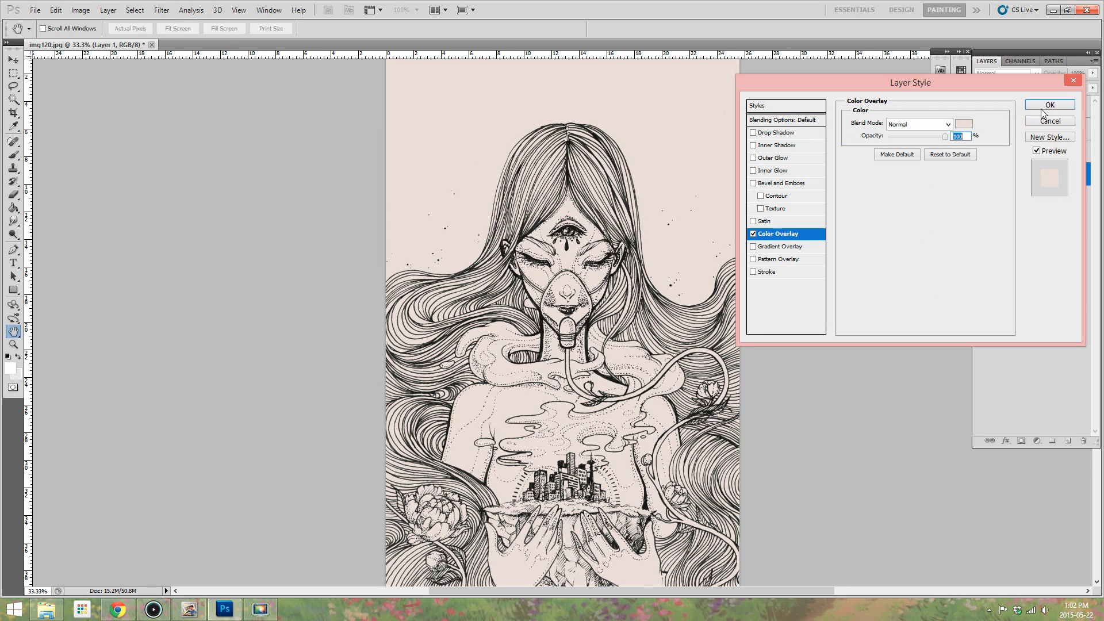
left_click(1048, 105)
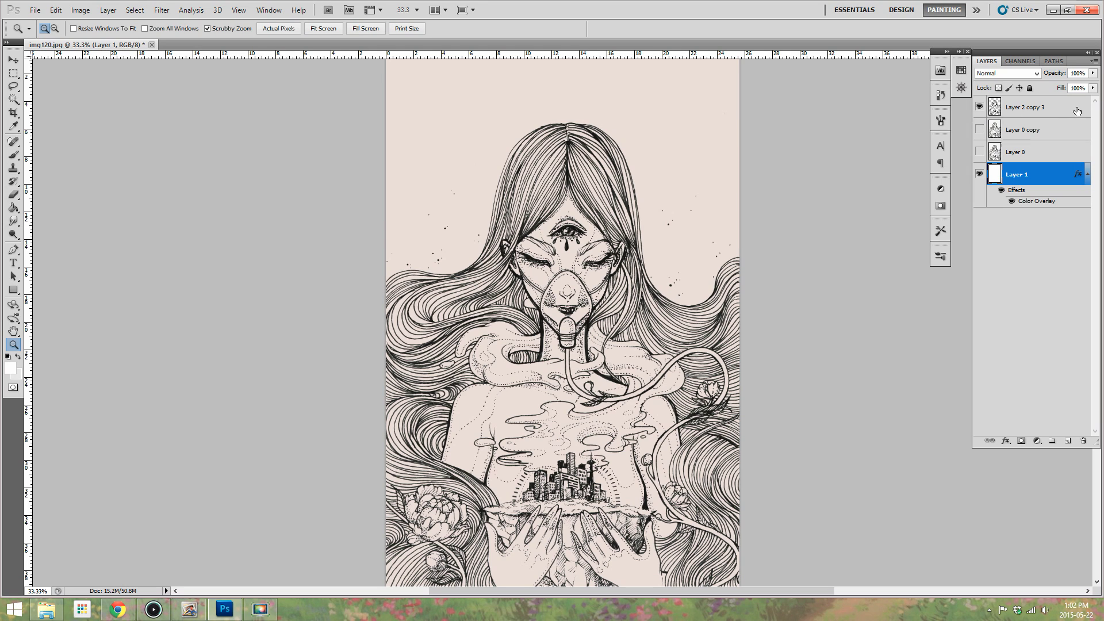
- Add a Color Overlay effect in the muted reddish brown 845353 to the linework layer, Layer 2 copy 3
double_click(1069, 109)
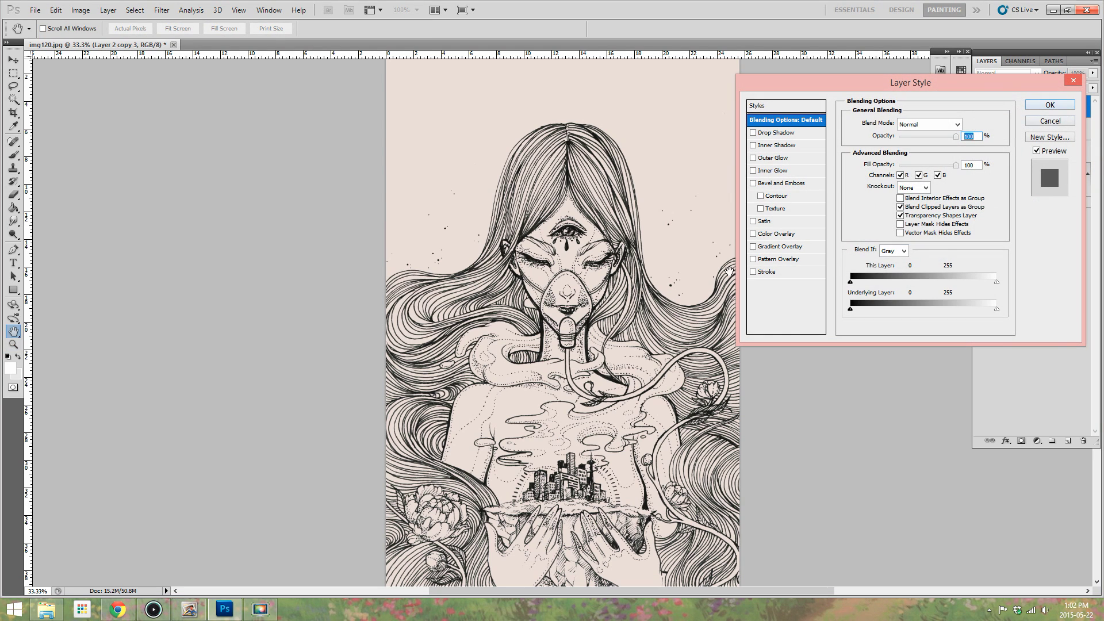
left_click(803, 239)
left_click(958, 124)
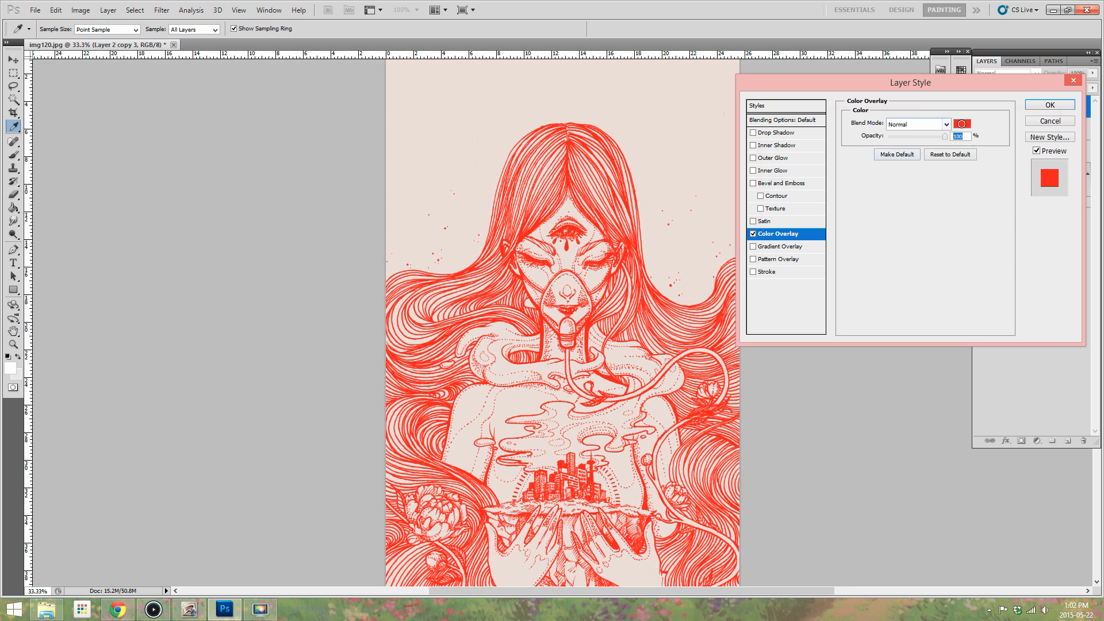
left_click(811, 223)
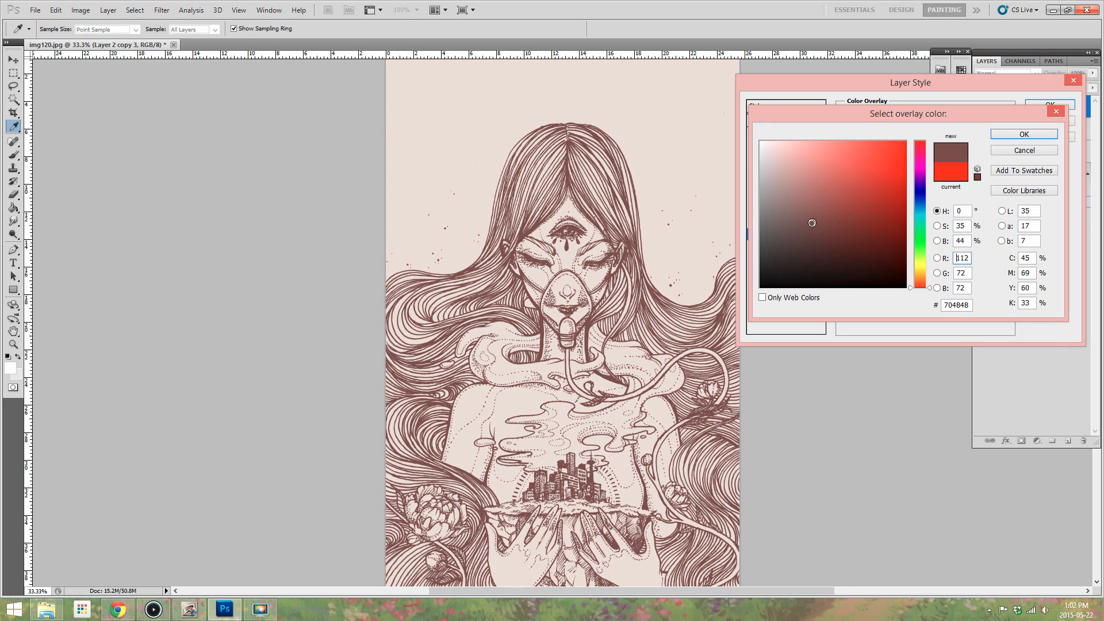
mouse_move(826, 210)
left_mouse_down()
mouse_move(842, 207)
mouse_move(819, 207)
left_mouse_up()
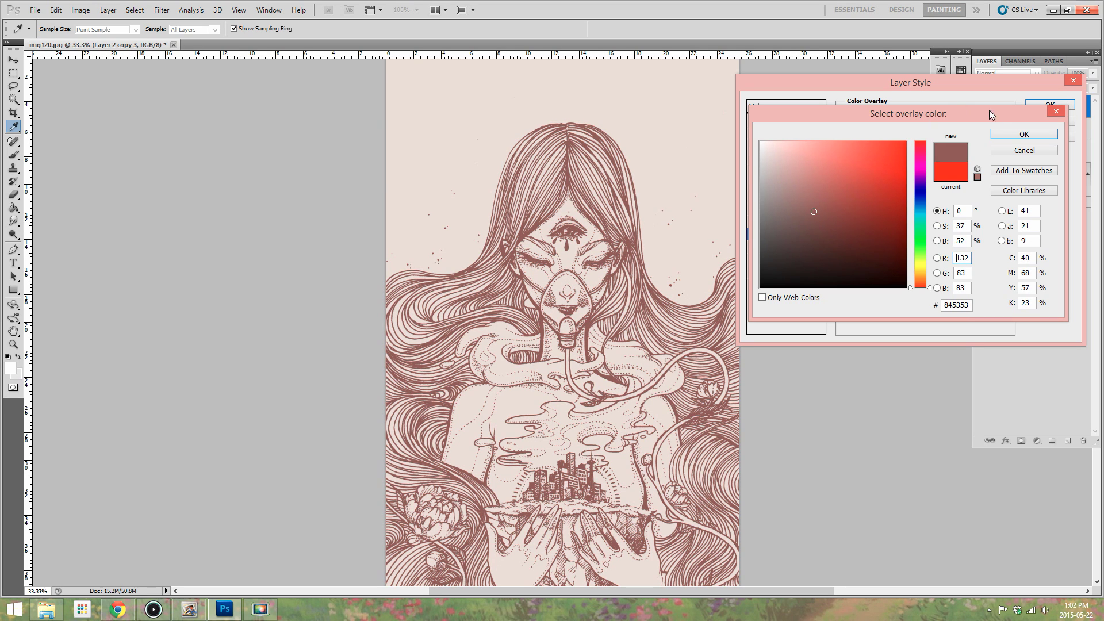
left_click(1019, 134)
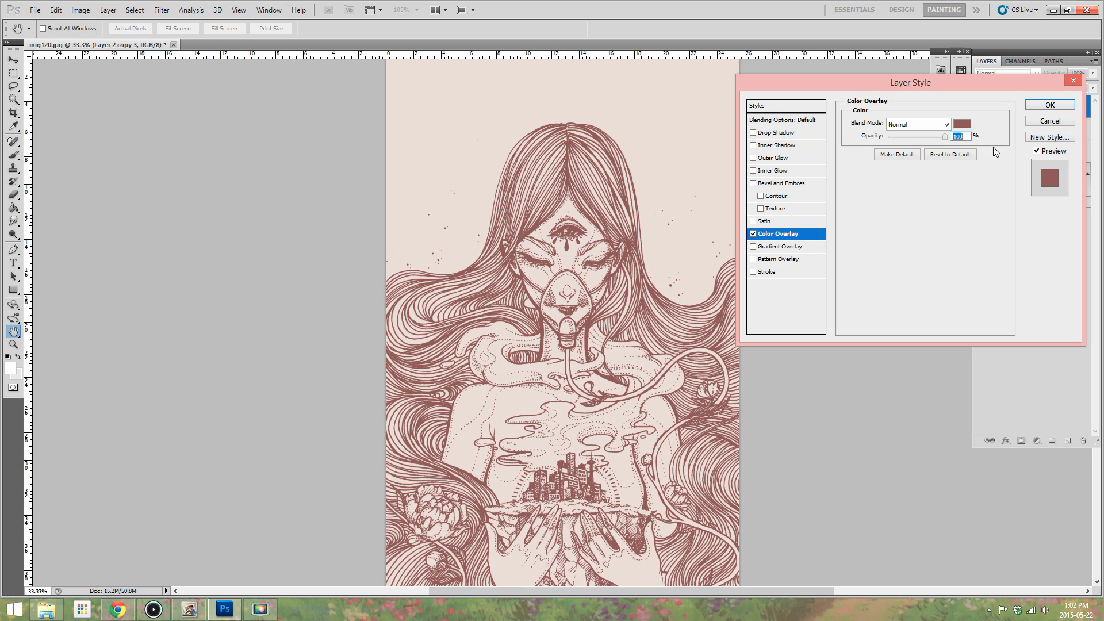
left_click(1047, 106)
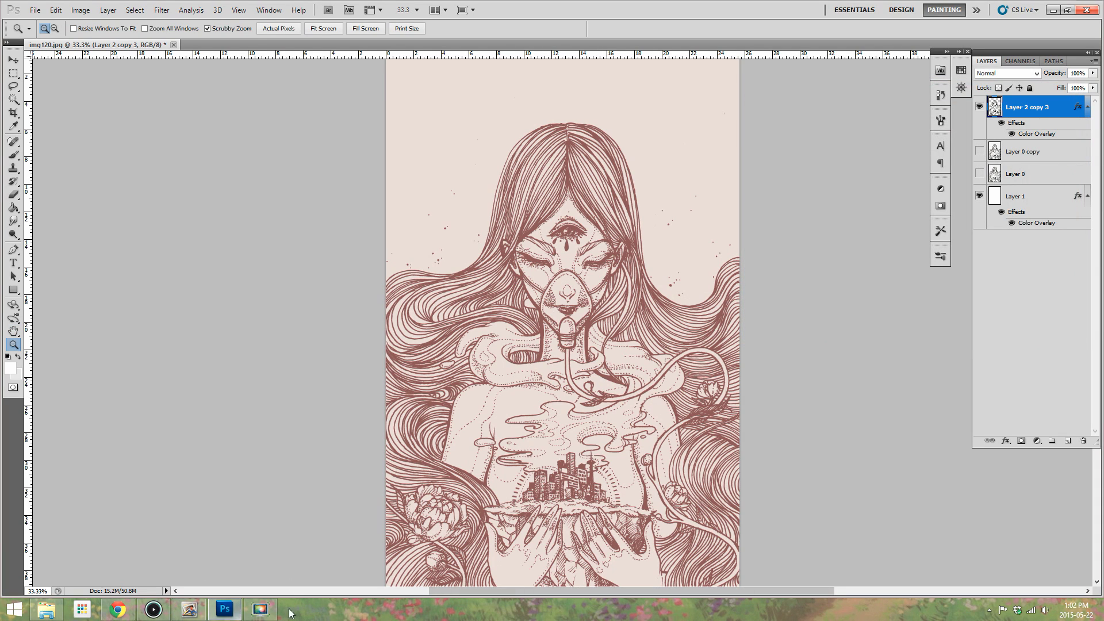
- Delete the Layer 0 copy layer and compare the background with and without the linework
left_click(1044, 175)
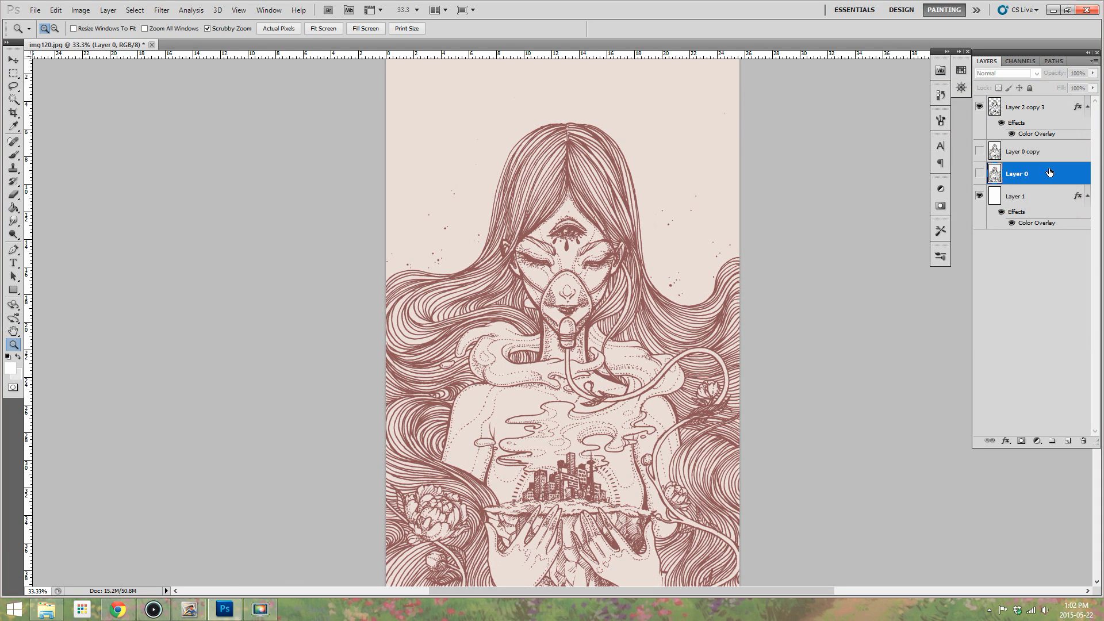
left_click_drag(1059, 154, 1084, 444)
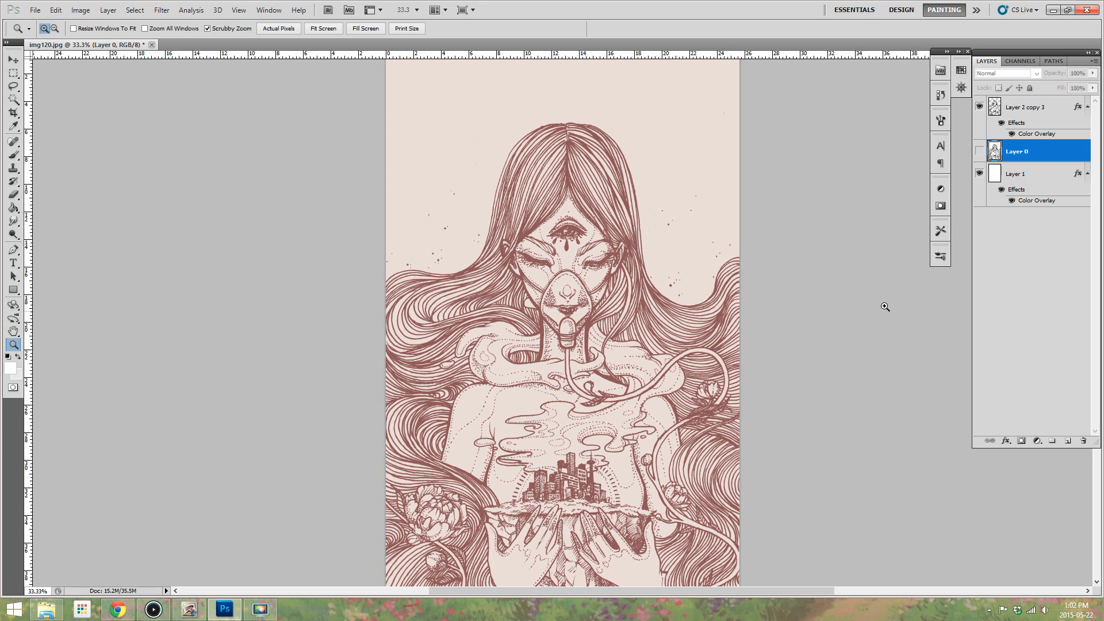
left_click(980, 109)
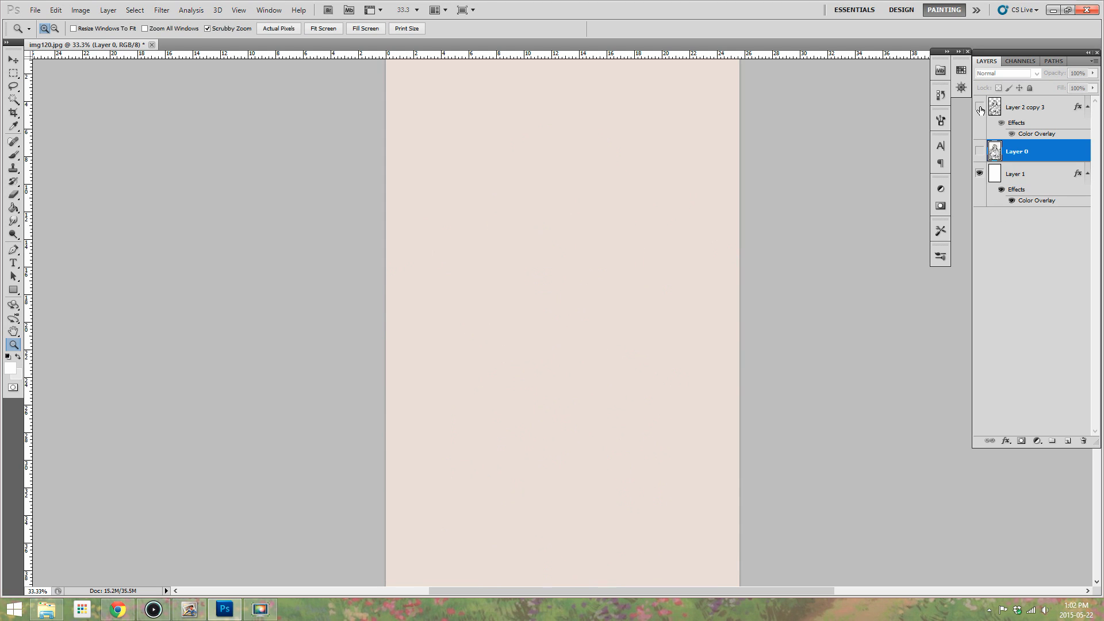
left_click(981, 109)
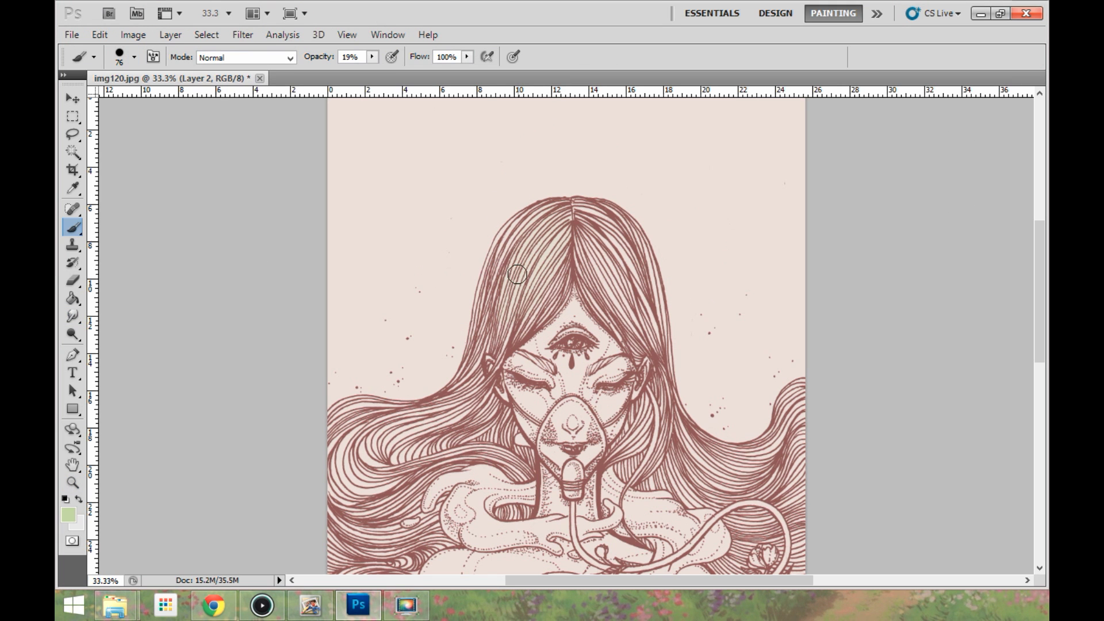
- Set the brush opacity to 100% and paint the hair left of the parting light green on Layer 2
left_click(372, 57)
left_click_drag(373, 71, 442, 72)
mouse_move(566, 222)
left_mouse_down()
mouse_move(509, 319)
mouse_move(481, 336)
left_mouse_up()
left_click_drag(570, 281, 505, 346)
scroll(528, 300, "up", 6)
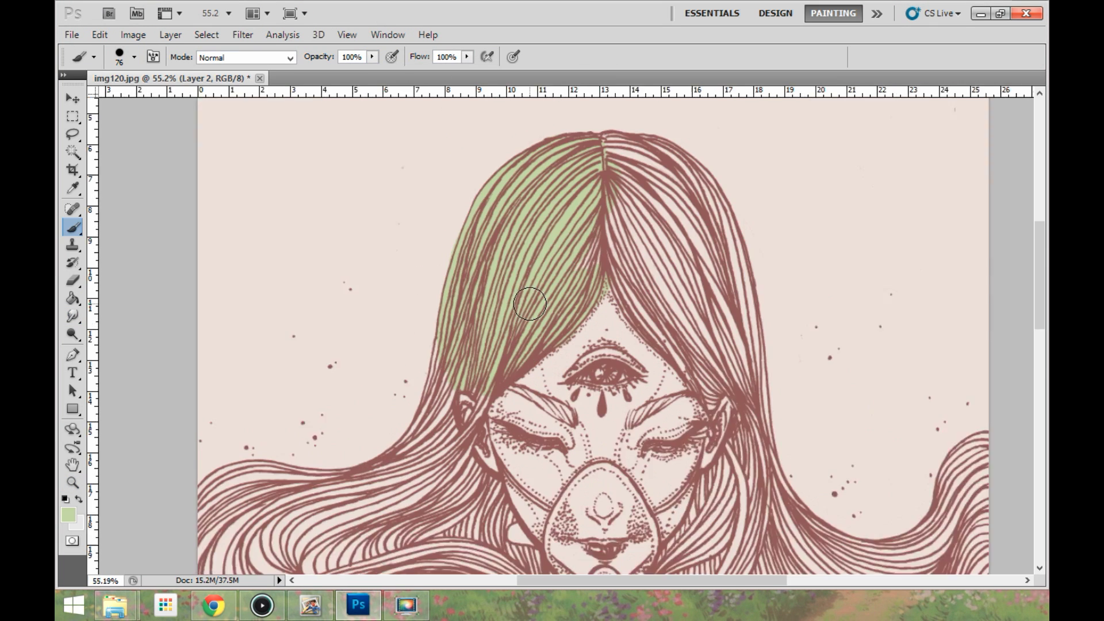
- Paint the hair right of the parting and its locks flowing to the canvas's right edge light green on Layer 2
mouse_move(623, 221)
left_mouse_down()
mouse_move(693, 148)
mouse_move(777, 368)
mouse_move(664, 178)
mouse_move(747, 383)
mouse_move(786, 420)
left_mouse_up()
mouse_move(794, 479)
left_mouse_down()
mouse_move(745, 302)
mouse_move(705, 330)
mouse_move(685, 403)
left_mouse_up()
mouse_move(682, 480)
left_mouse_down()
mouse_move(699, 389)
mouse_move(674, 430)
mouse_move(920, 363)
mouse_move(971, 304)
left_mouse_up()
left_click_drag(972, 305, 789, 274)
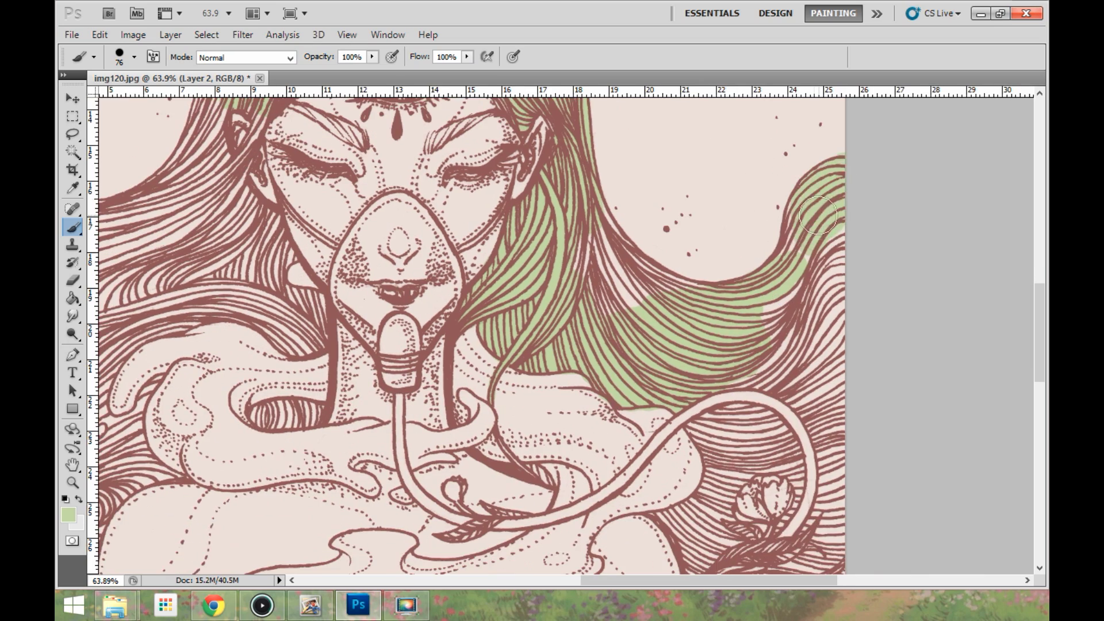
mouse_move(837, 171)
left_mouse_down()
mouse_move(817, 201)
mouse_move(819, 376)
mouse_move(754, 373)
left_mouse_up()
mouse_move(740, 442)
left_mouse_down()
mouse_move(782, 322)
mouse_move(829, 325)
mouse_move(760, 390)
mouse_move(748, 440)
mouse_move(863, 434)
left_mouse_up()
left_click_drag(776, 478, 803, 374)
left_click_drag(803, 374, 756, 402)
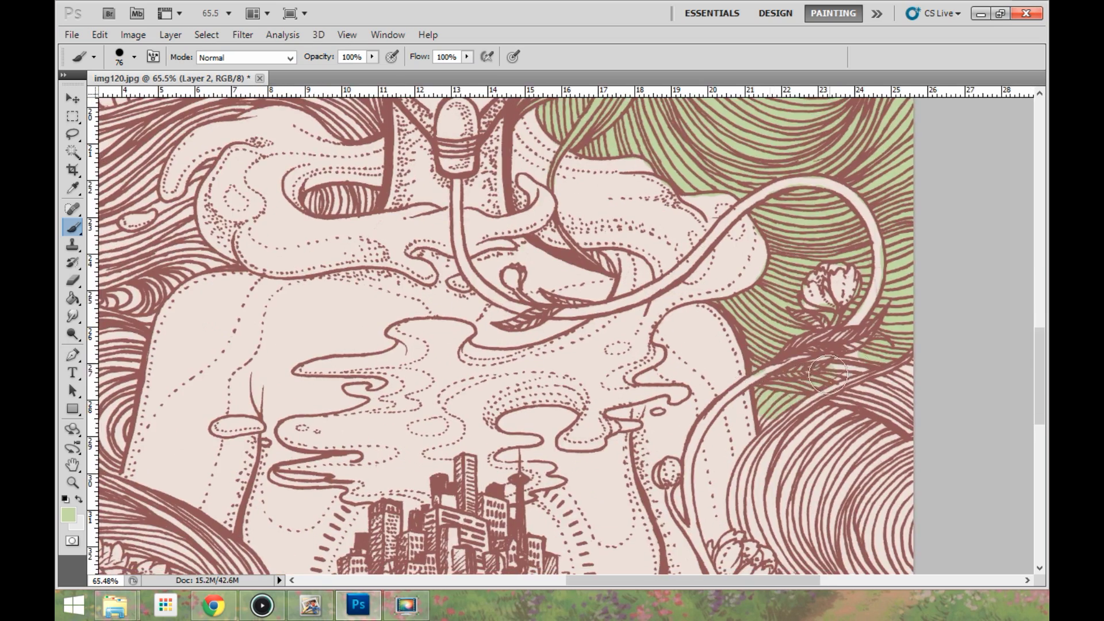
- Continue the light green over the lower-right hair, around the vine and down to the drawing's bottom edge
left_click_drag(770, 495, 749, 351)
mouse_move(742, 299)
left_mouse_down()
mouse_move(730, 376)
mouse_move(789, 475)
left_mouse_up()
left_click_drag(805, 431, 672, 424)
mouse_move(742, 323)
left_mouse_down()
mouse_move(706, 448)
mouse_move(694, 358)
left_mouse_up()
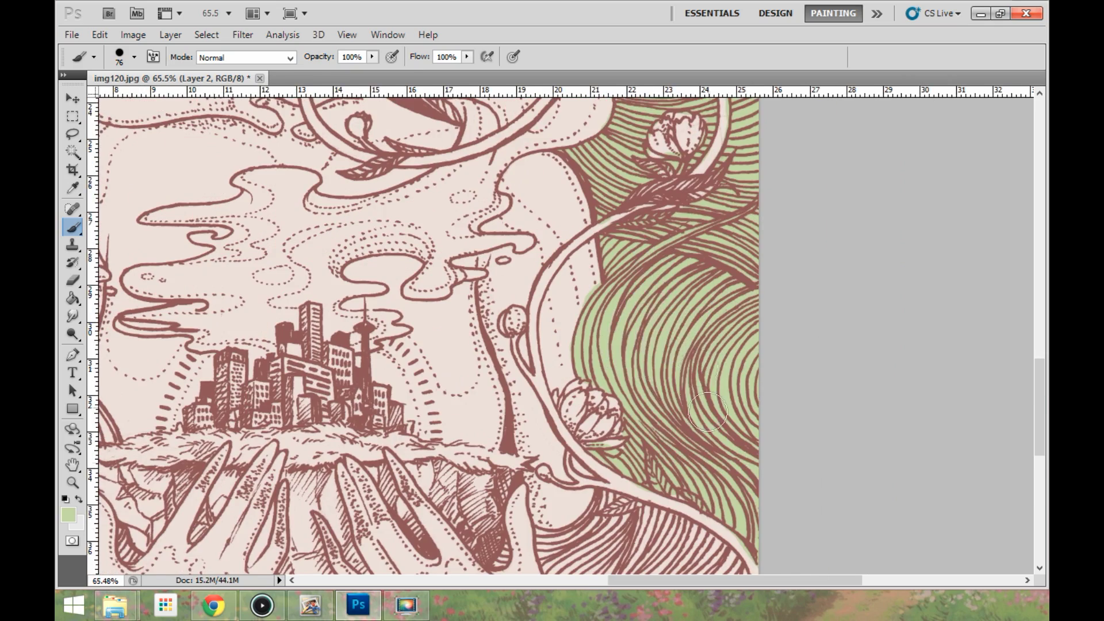
mouse_move(678, 464)
left_mouse_down()
mouse_move(726, 396)
mouse_move(748, 186)
left_mouse_up()
mouse_move(690, 217)
left_mouse_down()
mouse_move(805, 373)
mouse_move(638, 302)
mouse_move(809, 309)
left_mouse_up()
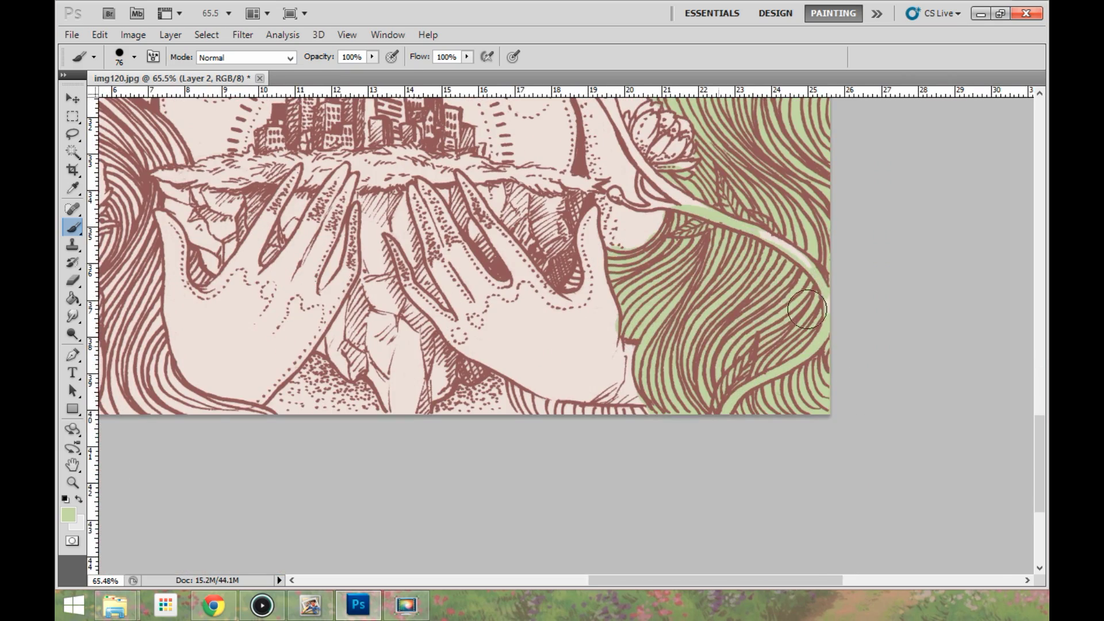
- Paint the remaining hair along the bottom and left side light green, and tidy its edges with a size 9 Eraser
left_click_drag(569, 413, 519, 397)
left_click_drag(250, 416, 594, 508)
left_click_drag(498, 436, 614, 534)
mouse_move(563, 506)
left_mouse_down()
mouse_move(441, 516)
mouse_move(464, 316)
left_mouse_up()
left_click_drag(483, 216, 359, 179)
left_click_drag(259, 333, 398, 356)
mouse_move(398, 355)
left_mouse_down()
mouse_move(370, 395)
mouse_move(495, 494)
left_mouse_up()
mouse_move(495, 494)
left_mouse_down()
mouse_move(509, 380)
mouse_move(420, 352)
left_mouse_up()
mouse_move(391, 190)
left_mouse_down()
mouse_move(406, 230)
mouse_move(477, 144)
left_mouse_up()
mouse_move(477, 144)
left_mouse_down()
mouse_move(496, 297)
mouse_move(543, 507)
left_mouse_up()
mouse_move(575, 320)
left_mouse_down()
mouse_move(661, 242)
mouse_move(505, 346)
mouse_move(480, 247)
left_mouse_up()
left_click_drag(489, 196, 483, 416)
mouse_move(473, 368)
left_mouse_down()
mouse_move(423, 315)
mouse_move(432, 281)
mouse_move(660, 254)
mouse_move(620, 400)
mouse_move(691, 258)
left_mouse_up()
mouse_move(698, 160)
left_mouse_down()
mouse_move(624, 259)
mouse_move(679, 357)
mouse_move(707, 440)
left_mouse_up()
mouse_move(723, 441)
left_mouse_down()
mouse_move(653, 375)
mouse_move(667, 415)
left_mouse_up()
left_click_drag(661, 460, 670, 400)
left_click_drag(667, 435, 634, 438)
scroll(634, 438, "down", 2)
key("e")
scroll(613, 299, "down", 3)
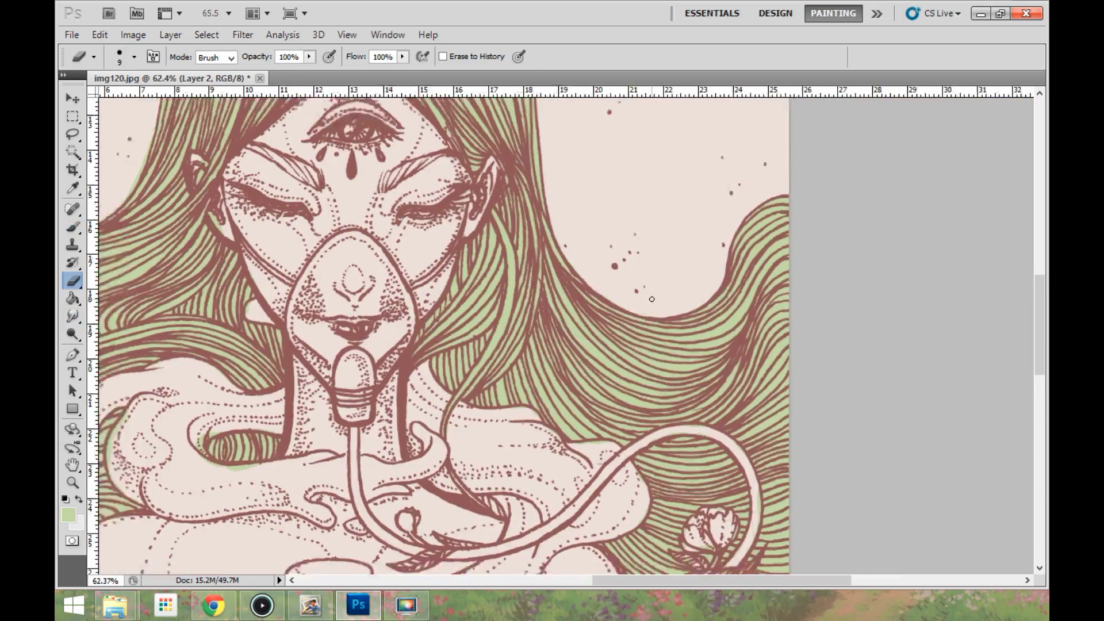
- Set the foreground colour to a muted, darker green and reduce the brush size to 23
scroll(389, 488, "up", 5)
key("b")
left_click(68, 514)
left_click(649, 269)
left_click(921, 196)
left_click(69, 515)
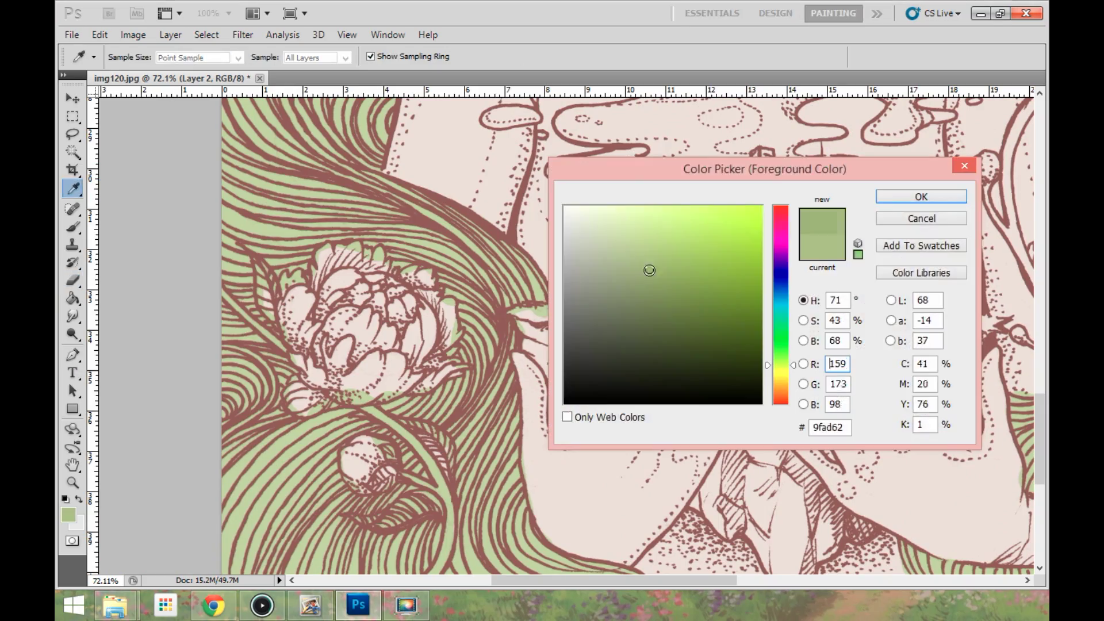
left_click(631, 273)
left_click(922, 197)
left_click(134, 57)
left_click_drag(115, 94, 95, 94)
- Paint the stem below the large lower-left flower muted green on Layer 2
scroll(299, 347, "up", 2)
left_click_drag(192, 264, 283, 351)
left_click_drag(415, 448, 284, 239)
left_click_drag(320, 260, 395, 357)
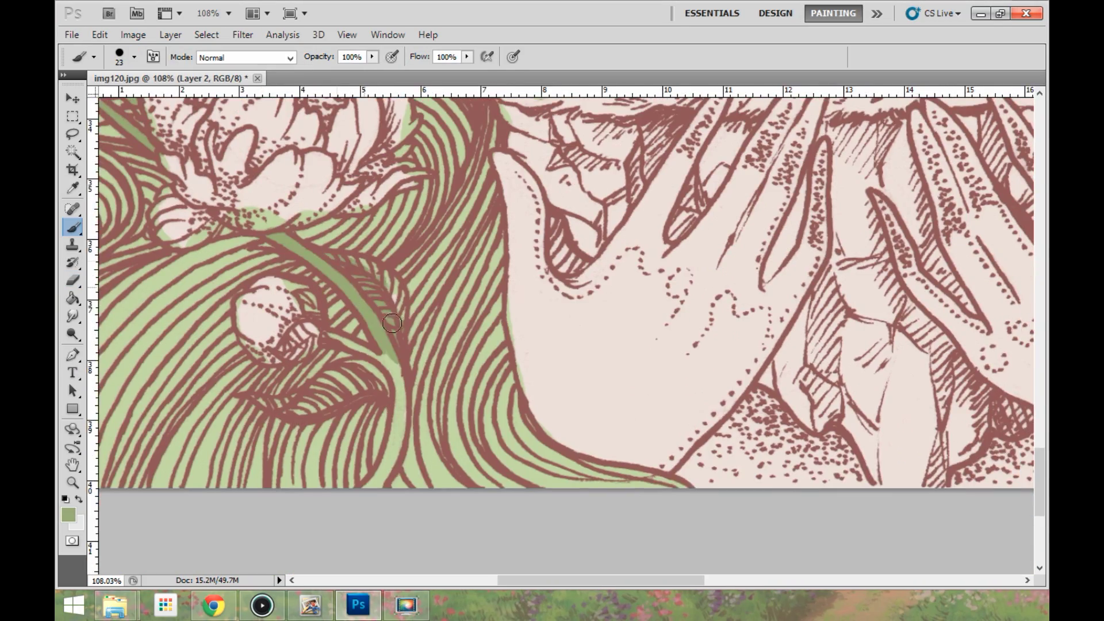
left_click_drag(387, 275, 400, 310)
- Set the foreground colour to a muted coral red for the vine
scroll(452, 369, "down", 4)
left_click(68, 515)
left_click(781, 400)
left_click(655, 248)
left_click(922, 196)
- Try painting the lower-left vine coral red on Layer 2, and undo the strokes
scroll(312, 358, "up", 3)
left_click_drag(204, 282, 265, 334)
left_click_drag(348, 398, 393, 432)
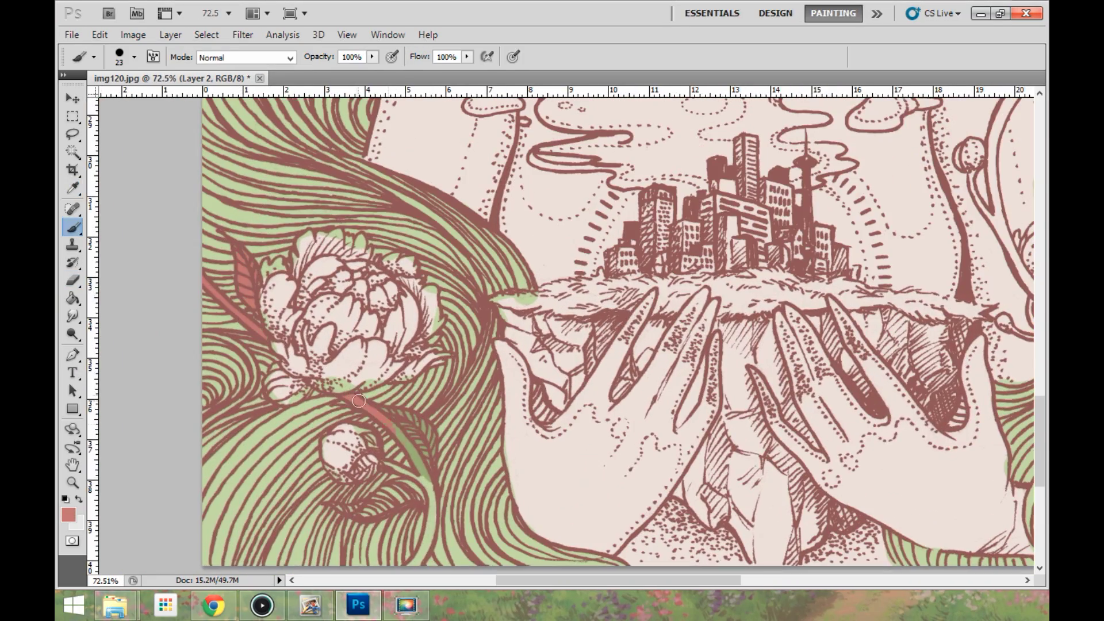
key("ctrl+alt+z")
key("ctrl+alt+z")
key("ctrl+alt+z")
key("ctrl+alt+z")
- Add a new layer above Layer 2 and paint the vine, leaves and stem around the lower-left flower coral red
key("F7")
left_click(1000, 573)
left_click_drag(204, 282, 266, 336)
left_click_drag(237, 251, 252, 302)
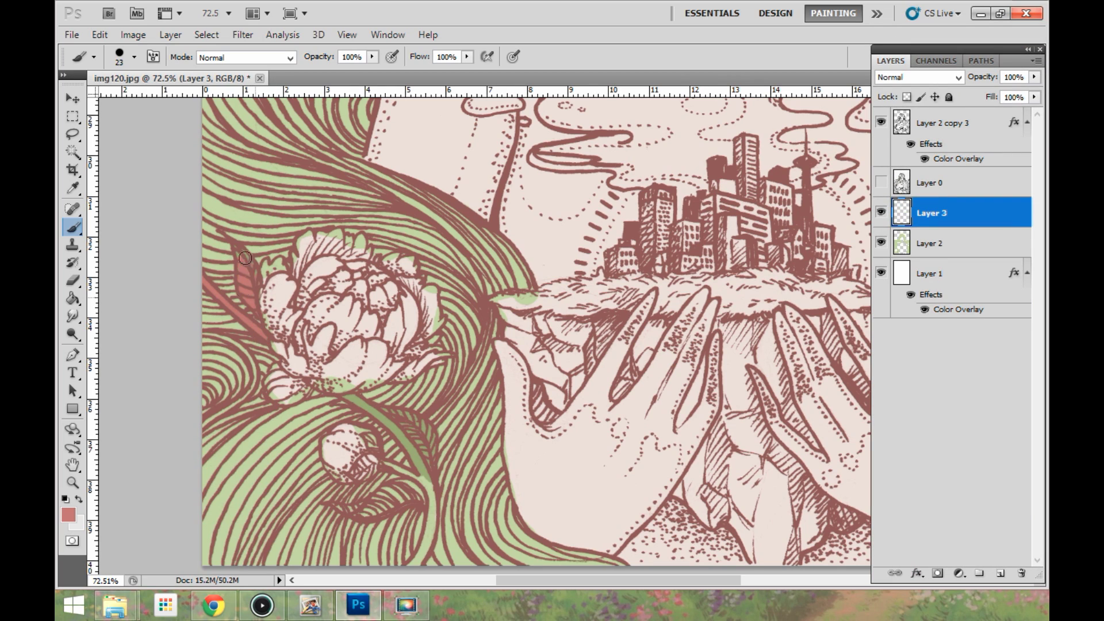
left_click_drag(346, 397, 428, 485)
mouse_move(397, 412)
left_mouse_down()
mouse_move(432, 434)
mouse_move(418, 447)
mouse_move(437, 463)
left_mouse_up()
scroll(431, 437, "up", 1)
mouse_move(432, 457)
left_mouse_down()
mouse_move(506, 289)
mouse_move(490, 401)
left_mouse_up()
mouse_move(489, 329)
left_mouse_down()
mouse_move(423, 349)
mouse_move(492, 322)
left_mouse_up()
mouse_move(427, 313)
left_mouse_down()
mouse_move(446, 294)
mouse_move(491, 316)
left_mouse_up()
- Paint the lower-right vine and its leaves coral red, from the bottom edge up towards the blossom beside the hand
mouse_move(690, 329)
left_mouse_down()
mouse_move(612, 419)
mouse_move(612, 405)
left_mouse_up()
left_click_drag(777, 345, 179, 340)
mouse_move(531, 465)
left_mouse_down()
mouse_move(553, 420)
mouse_move(654, 387)
left_mouse_up()
left_click_drag(652, 391, 656, 359)
left_click_drag(459, 206, 541, 252)
left_click_drag(501, 246, 648, 322)
left_click_drag(603, 278, 655, 354)
left_click_drag(578, 253, 533, 215)
left_click_drag(513, 260, 484, 271)
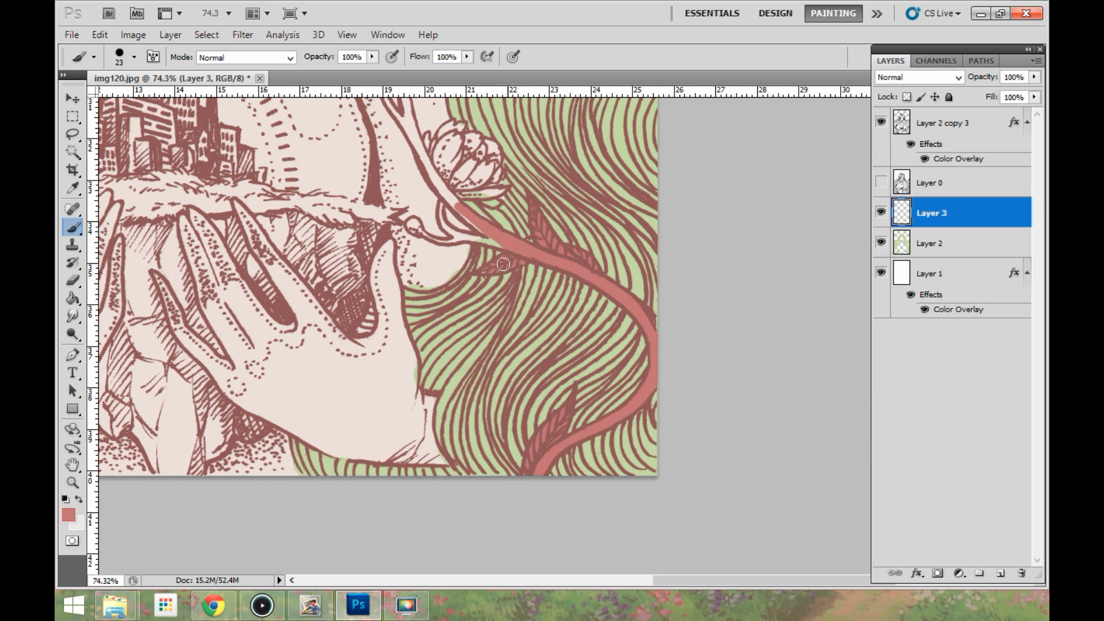
- Paint the vine coral red up past the arm, around the right-hand loop and across to the chest leaves
left_click_drag(453, 167, 515, 228)
mouse_move(502, 267)
left_mouse_down()
mouse_move(515, 294)
mouse_move(558, 304)
left_mouse_up()
mouse_move(552, 294)
left_mouse_down()
mouse_move(507, 251)
mouse_move(573, 413)
left_mouse_up()
mouse_move(558, 390)
left_mouse_down()
mouse_move(543, 261)
mouse_move(582, 407)
left_mouse_up()
mouse_move(583, 404)
left_mouse_down()
mouse_move(628, 364)
mouse_move(746, 305)
left_mouse_up()
mouse_move(730, 311)
left_mouse_down()
mouse_move(659, 380)
mouse_move(734, 335)
left_mouse_up()
left_click_drag(693, 373, 660, 389)
mouse_move(637, 332)
left_mouse_down()
mouse_move(670, 346)
mouse_move(625, 406)
left_mouse_up()
mouse_move(643, 403)
left_mouse_down()
mouse_move(666, 309)
mouse_move(573, 255)
mouse_move(419, 371)
mouse_move(307, 395)
mouse_move(373, 357)
left_mouse_up()
left_click_drag(375, 365, 330, 378)
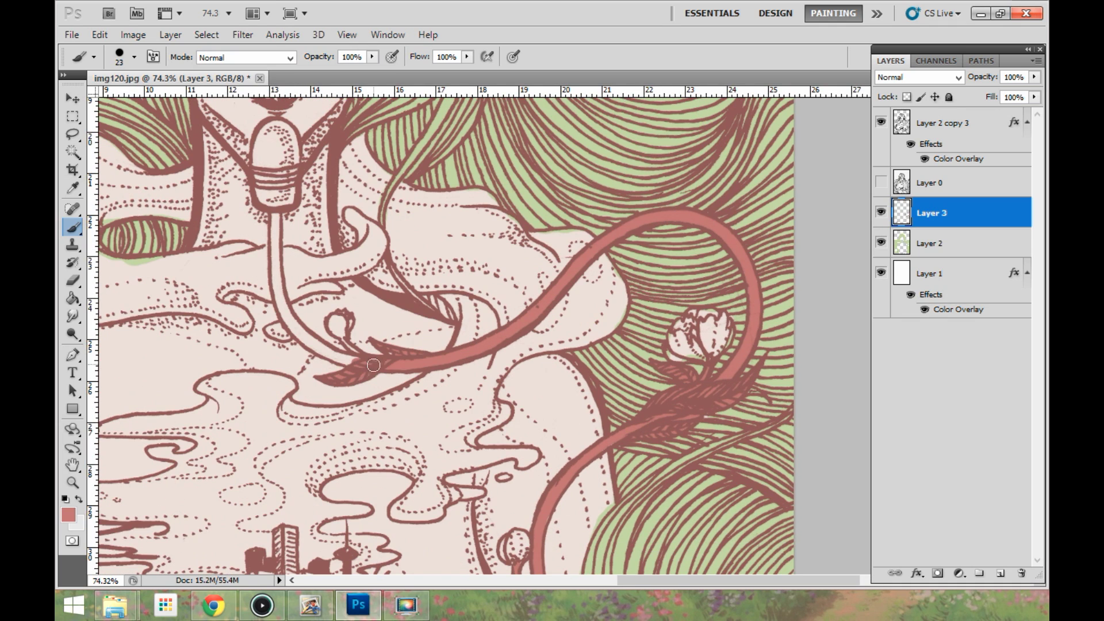
- Paint the vine from the chest up to the mask's nozzle coral red, and pick a lighter pink foreground colour
left_click_drag(338, 320, 348, 346)
mouse_move(352, 362)
left_mouse_down()
mouse_move(334, 354)
mouse_move(276, 253)
left_mouse_up()
left_click_drag(276, 241, 458, 440)
mouse_move(439, 375)
left_mouse_down()
mouse_move(477, 380)
mouse_move(440, 401)
mouse_move(495, 358)
left_mouse_up()
left_click(69, 515)
left_click(926, 188)
mouse_move(381, 396)
left_mouse_down()
mouse_move(355, 364)
mouse_move(401, 429)
left_mouse_up()
scroll(481, 369, "down", 8)
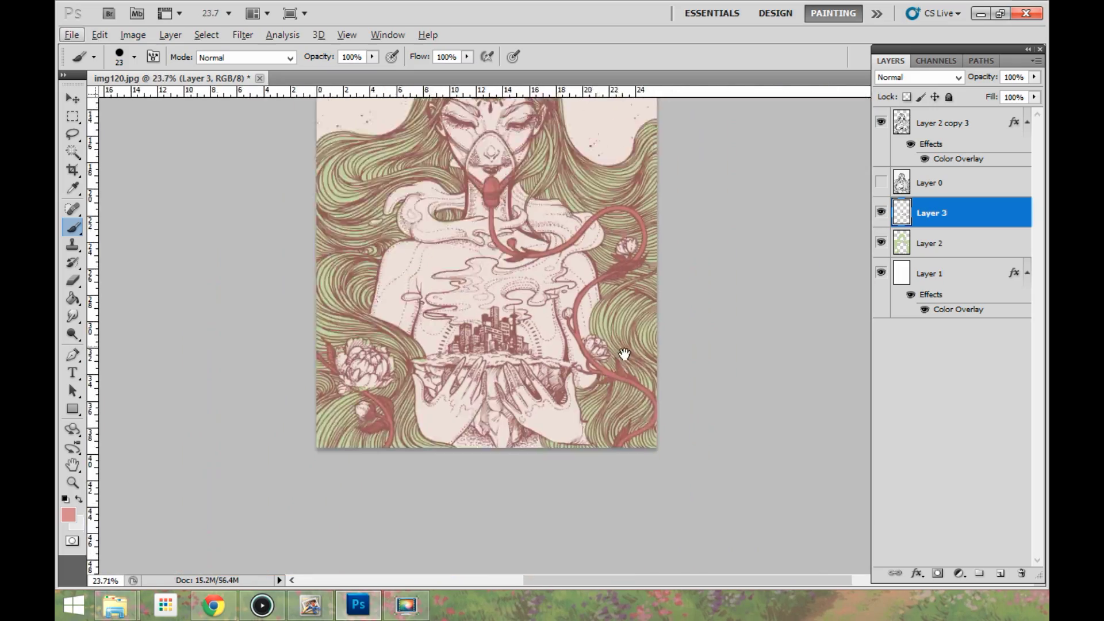
- Sample the hair's light green and paint both eyebrows with it on Layer 2
scroll(480, 294, "up", 7)
left_click(935, 242)
left_click(406, 247, "alt")
scroll(585, 369, "down", 3)
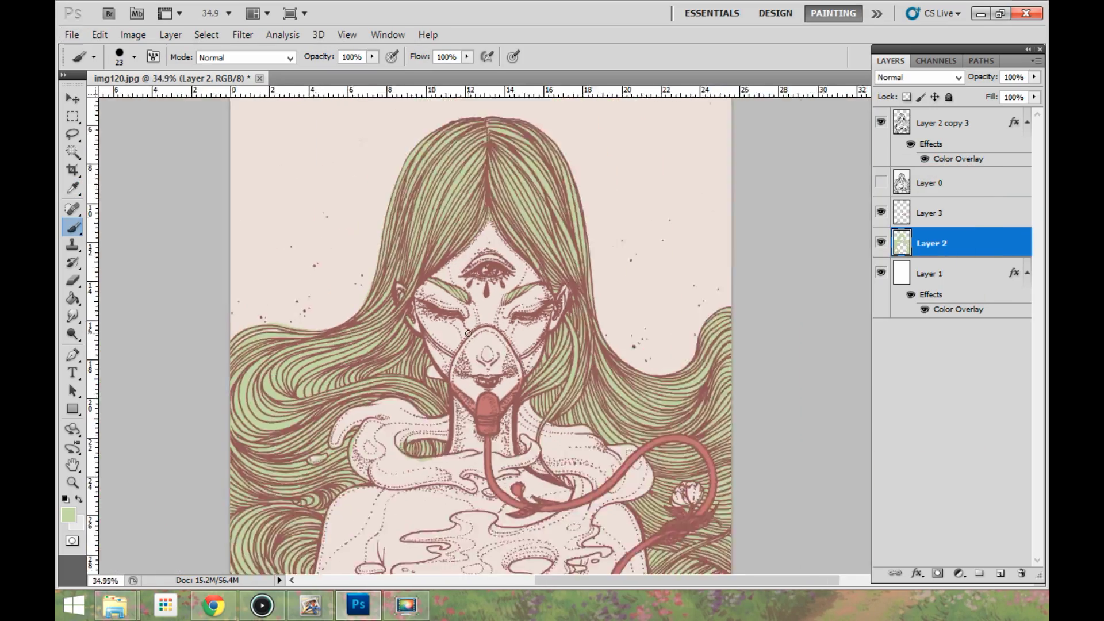
- Set the foreground colour to a pale pink for the flowers
scroll(585, 368, "up", 3)
left_click(68, 515)
left_click(782, 402)
left_click(622, 223)
left_click(922, 197)
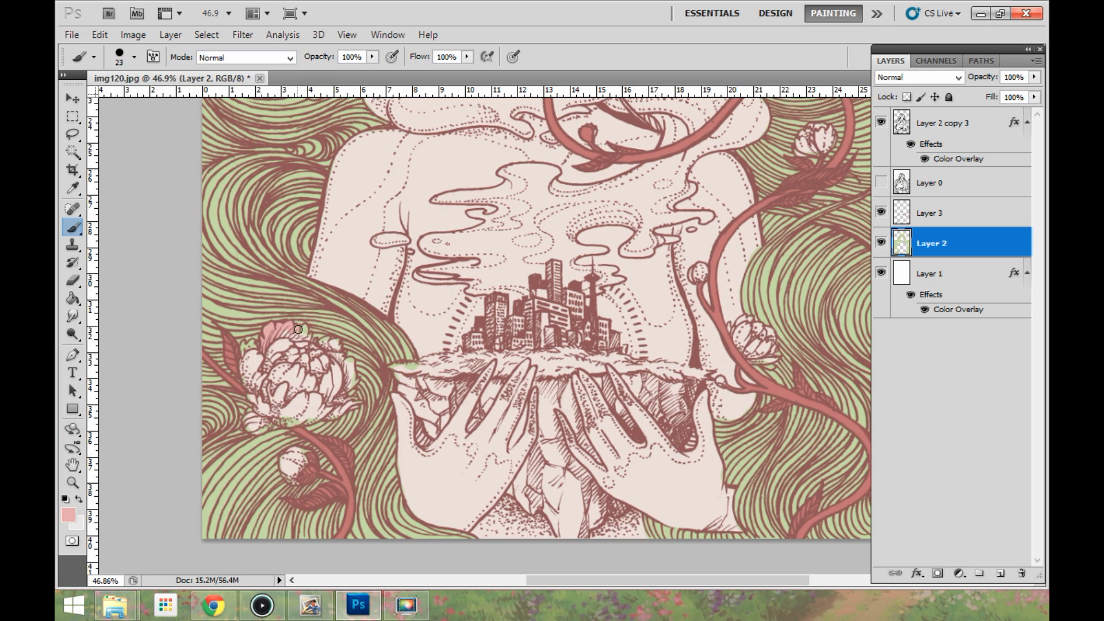
- Try painting the large flower's petals pale pink on Layer 2, and undo the strokes
scroll(298, 329, "up", 2)
mouse_move(270, 235)
left_mouse_down()
mouse_move(299, 397)
mouse_move(421, 377)
left_mouse_up()
key("ctrl+alt+z")
key("ctrl+alt+z")
key("ctrl+alt+z")
key("ctrl+alt+z")
- Add a new layer above Layer 3 and paint the large lower-left flower pale pink on it
left_click(929, 213)
left_click(1001, 573)
mouse_move(463, 261)
left_mouse_down()
mouse_move(457, 235)
mouse_move(377, 200)
mouse_move(307, 246)
mouse_move(271, 250)
mouse_move(296, 368)
mouse_move(362, 382)
mouse_move(475, 359)
mouse_move(486, 313)
mouse_move(478, 256)
left_mouse_up()
key("g")
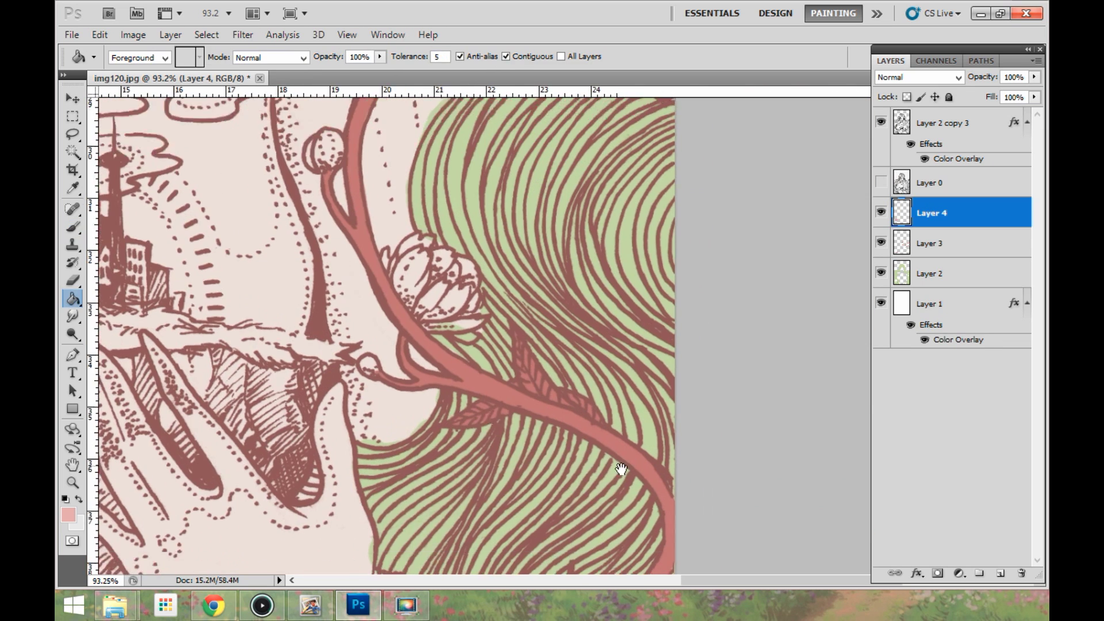
- Paint the blossom beside the right-hand vine and the small bud above it pale pink with the brush
key("b")
left_click_drag(405, 285, 396, 328)
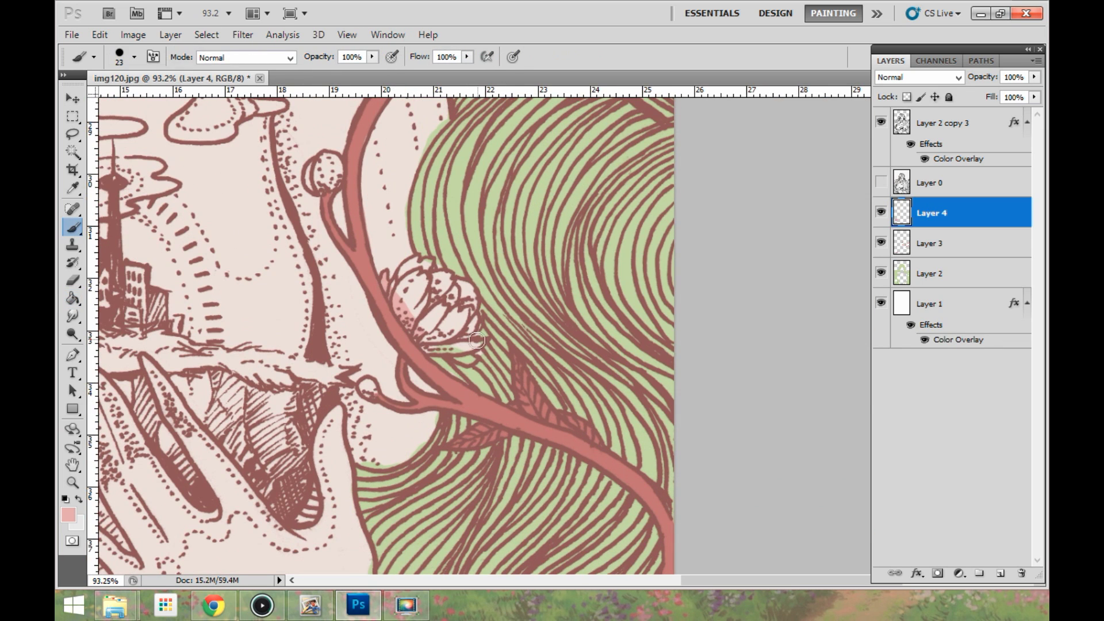
mouse_move(477, 341)
left_mouse_down()
mouse_move(468, 319)
mouse_move(410, 279)
mouse_move(443, 325)
left_mouse_up()
mouse_move(385, 385)
left_mouse_down()
mouse_move(427, 328)
mouse_move(414, 335)
left_mouse_up()
left_click_drag(368, 121, 429, 366)
left_click_drag(428, 345, 423, 373)
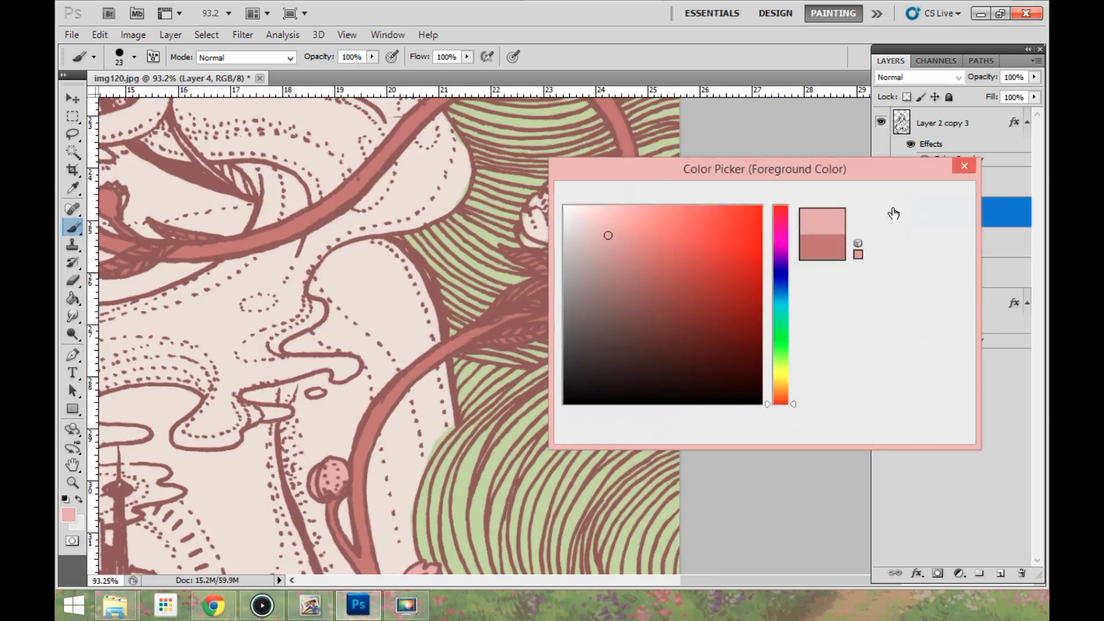
- Paint the blossom inside the vine's loop and the remaining flower buds pale pink
mouse_move(509, 345)
left_mouse_down()
mouse_move(500, 383)
mouse_move(437, 368)
mouse_move(472, 363)
mouse_move(490, 387)
left_mouse_up()
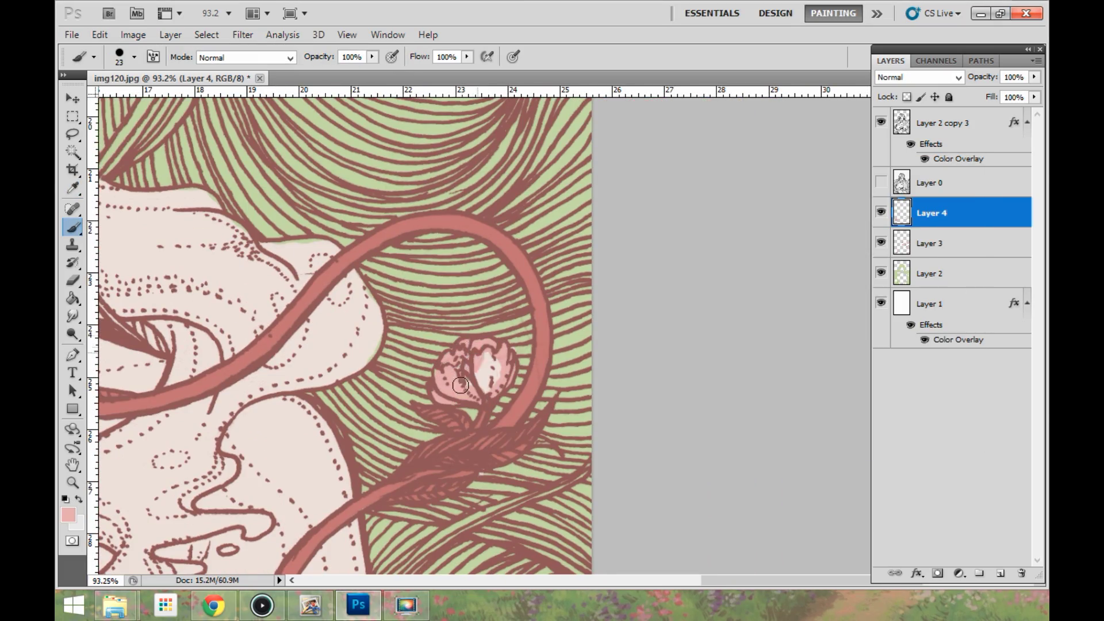
scroll(489, 374, "down", 3)
left_click_drag(489, 374, 665, 461)
scroll(560, 389, "down", 4)
left_click_drag(560, 460, 604, 173)
scroll(230, 412, "up", 6)
mouse_move(307, 369)
left_mouse_down()
mouse_move(334, 340)
mouse_move(312, 380)
mouse_move(319, 512)
left_mouse_up()
scroll(330, 344, "down", 8)
scroll(460, 468, "down", 1)
left_click_drag(716, 475, 685, 470)
scroll(448, 469, "up", 8)
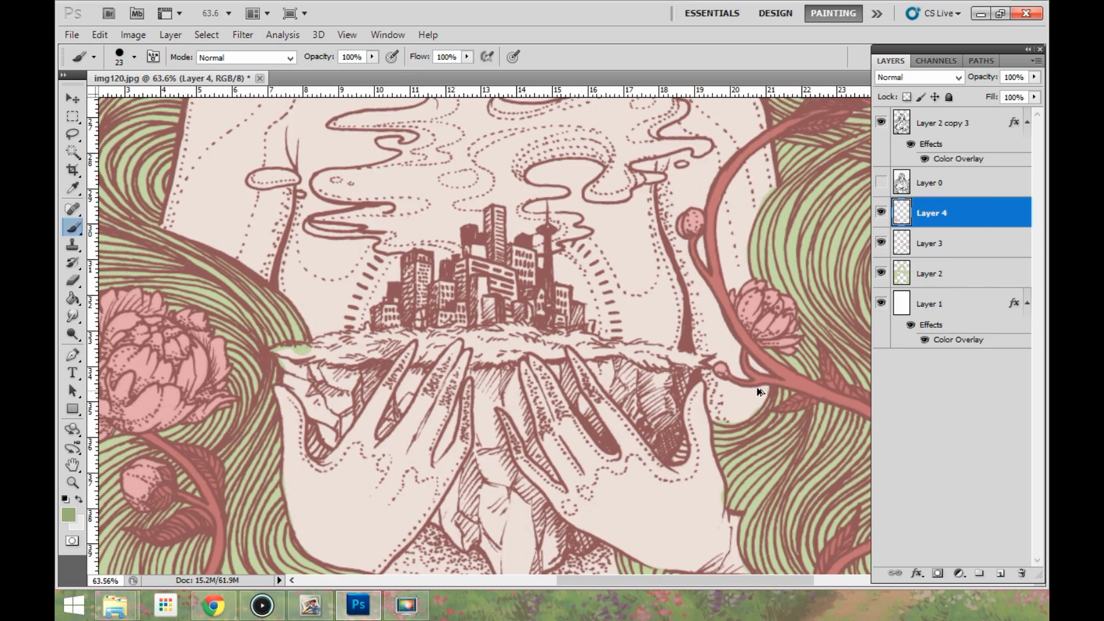
- Rename Layer 4 as Buds, Layer 3 as Vine and Layer 2 as Hair
double_click(931, 212)
type("Buds")
key("Return")
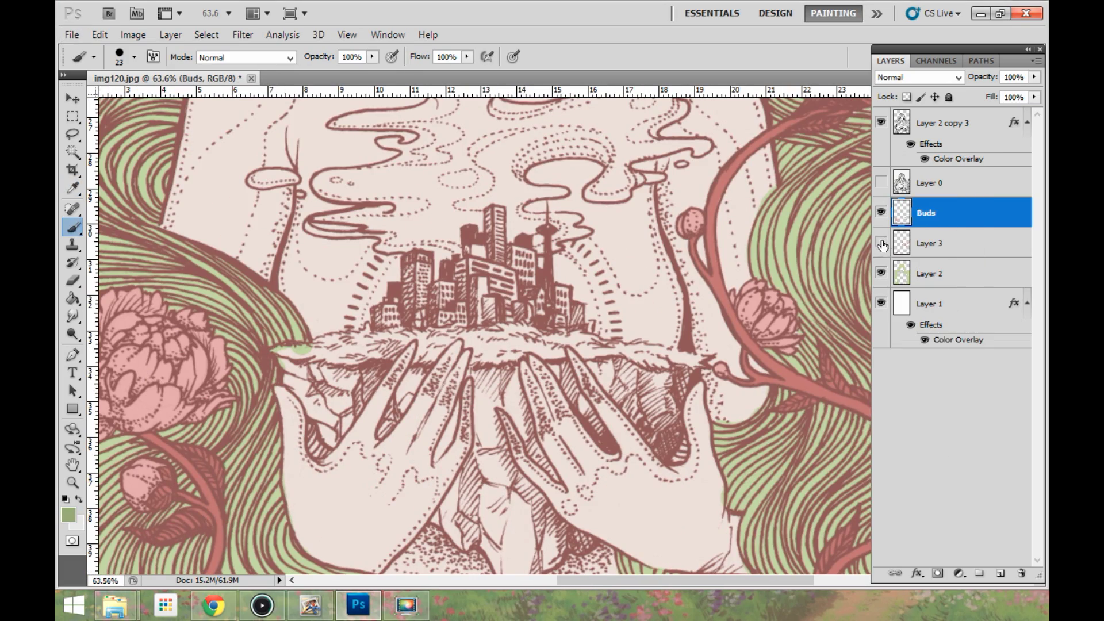
left_click(882, 245)
double_click(929, 244)
type("Vine")
double_click(932, 274)
type("Hair")
- Rename Layer 1 as BG and the linework layer as Lines, and delete the hidden Layer 0
double_click(929, 305)
type("BG")
left_click(989, 187)
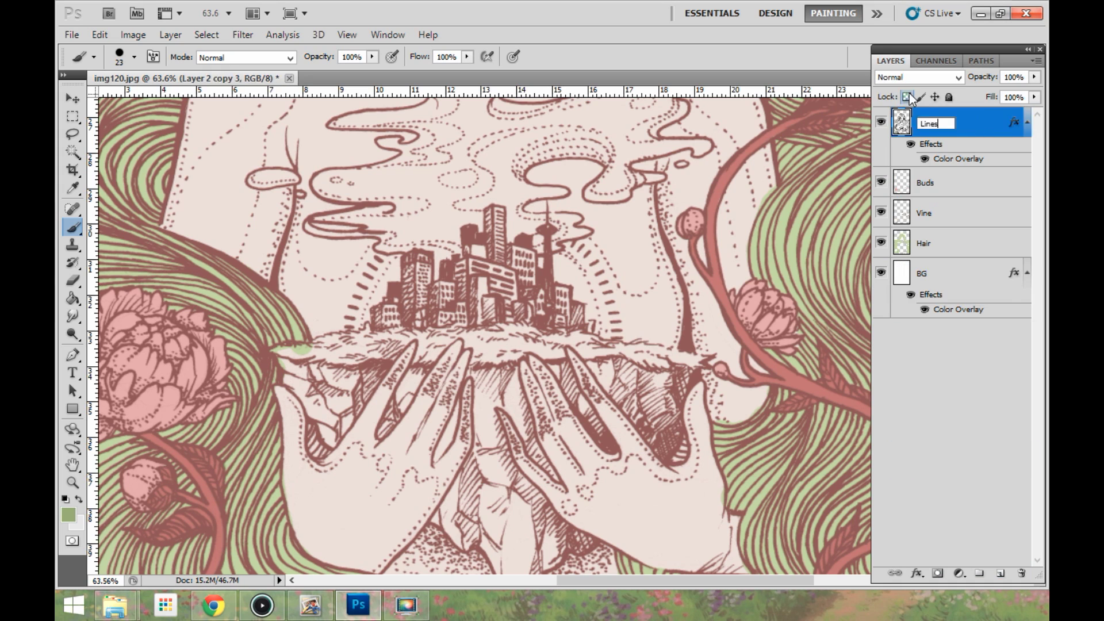
- Add a layer named Grass above Buds and paint the grass strip beneath the city muted green
left_click(934, 184)
left_click(1000, 573)
double_click(933, 184)
type("Grass")
key("Return")
mouse_move(346, 341)
left_mouse_down()
mouse_move(339, 352)
mouse_move(367, 331)
mouse_move(463, 351)
mouse_move(703, 362)
left_mouse_up()
scroll(649, 532, "down", 6)
scroll(644, 518, "up", 5)
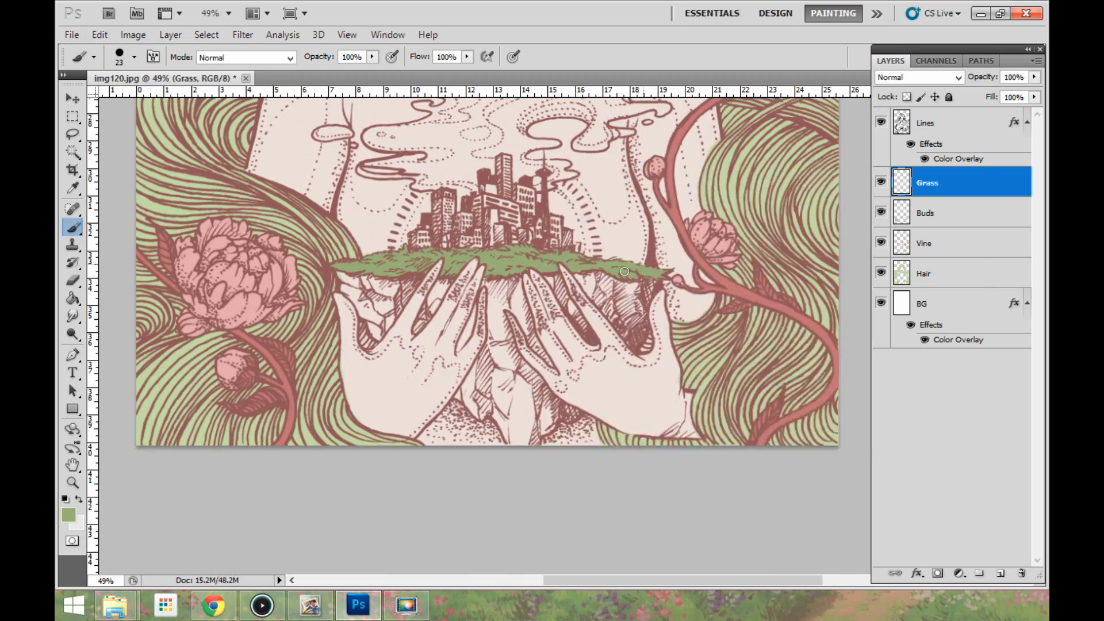
- Set the foreground colour to a dusky brownish pink and paint the upper rock between the hands on the Grass layer
left_click(68, 514)
left_click(624, 281)
left_click(611, 265)
left_click(921, 197)
scroll(492, 296, "up", 3)
mouse_move(495, 291)
left_mouse_down()
mouse_move(522, 322)
mouse_move(519, 286)
mouse_move(477, 275)
left_mouse_up()
- Paint the remaining rock beneath the grass, around and between the fingers, dusky brownish pink on the Grass layer
left_click(213, 605)
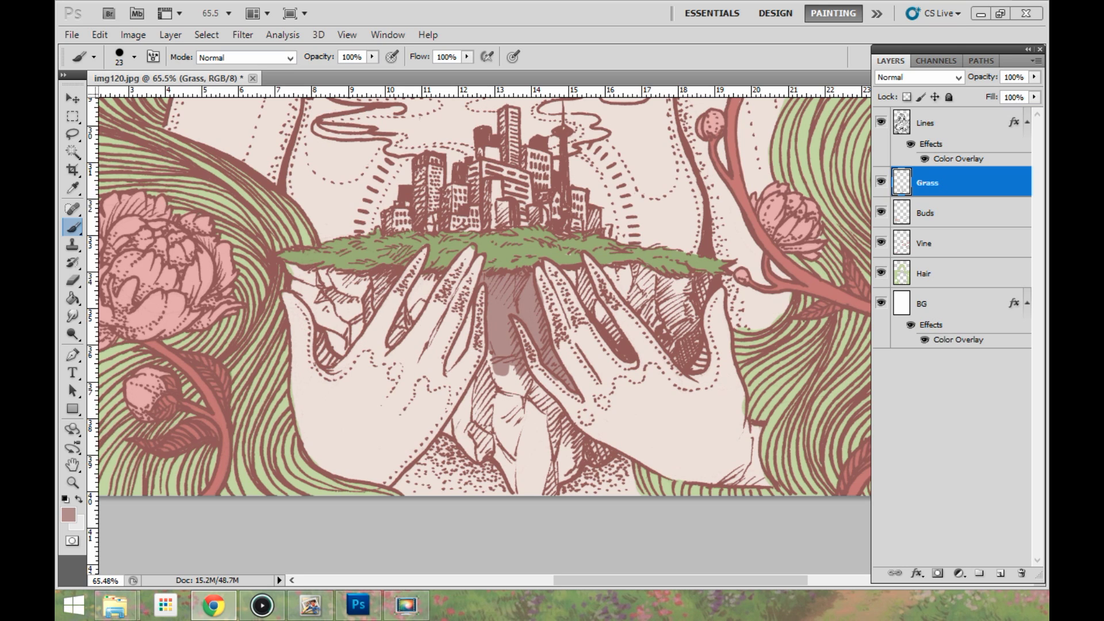
mouse_move(485, 367)
left_mouse_down()
mouse_move(487, 455)
mouse_move(599, 453)
mouse_move(529, 397)
mouse_move(477, 412)
left_mouse_up()
mouse_move(575, 276)
left_mouse_down()
mouse_move(627, 305)
mouse_move(705, 282)
mouse_move(633, 268)
mouse_move(668, 313)
left_mouse_up()
mouse_move(402, 318)
left_mouse_down()
mouse_move(360, 322)
mouse_move(345, 287)
mouse_move(322, 299)
left_mouse_up()
- Select the rock colour with the Magic Wand and cut it from the Grass layer onto a new layer above it
key("w")
left_click(400, 310)
left_click(408, 315, "shift")
left_click(598, 311, "shift")
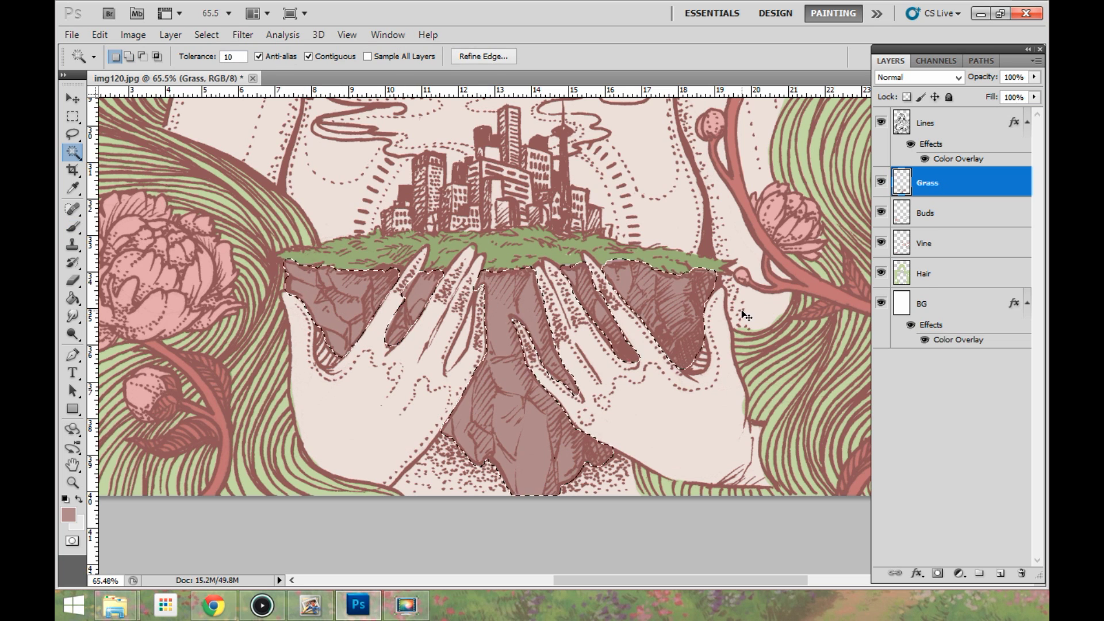
key("ctrl+shift+j")
left_click(928, 213)
left_click(882, 213)
left_click(882, 213)
left_click(931, 183)
left_click(75, 282)
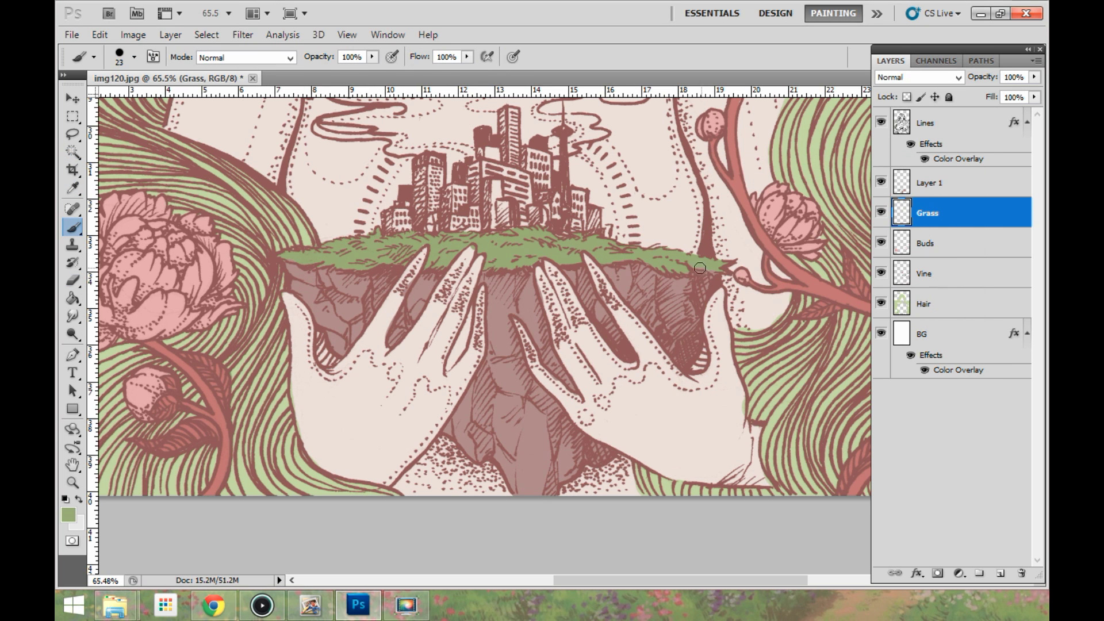
- Sample the rock's dusky pink as foreground colour and touch up the rock between the fingers on Layer 1
left_click(213, 605)
left_click(939, 184)
left_click(68, 515)
left_click(506, 345)
left_click(933, 190)
left_click_drag(473, 313, 447, 369)
- Sample the hair's light green and paint the small hair gaps beside the thumbs on the Hair layer
left_click(68, 515)
left_click(259, 446)
left_click(933, 190)
left_click(938, 304)
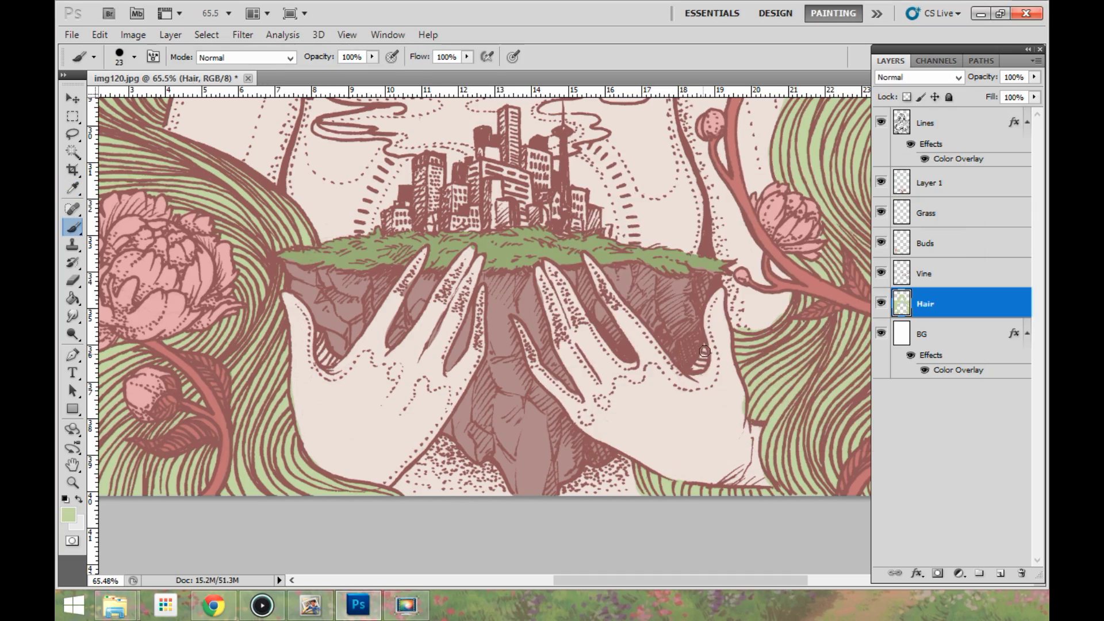
left_click_drag(394, 178, 375, 423)
left_click_drag(627, 190, 619, 426)
left_click_drag(591, 301, 633, 150)
- Set the foreground colour to a light pink for the skin
scroll(604, 288, "down", 6)
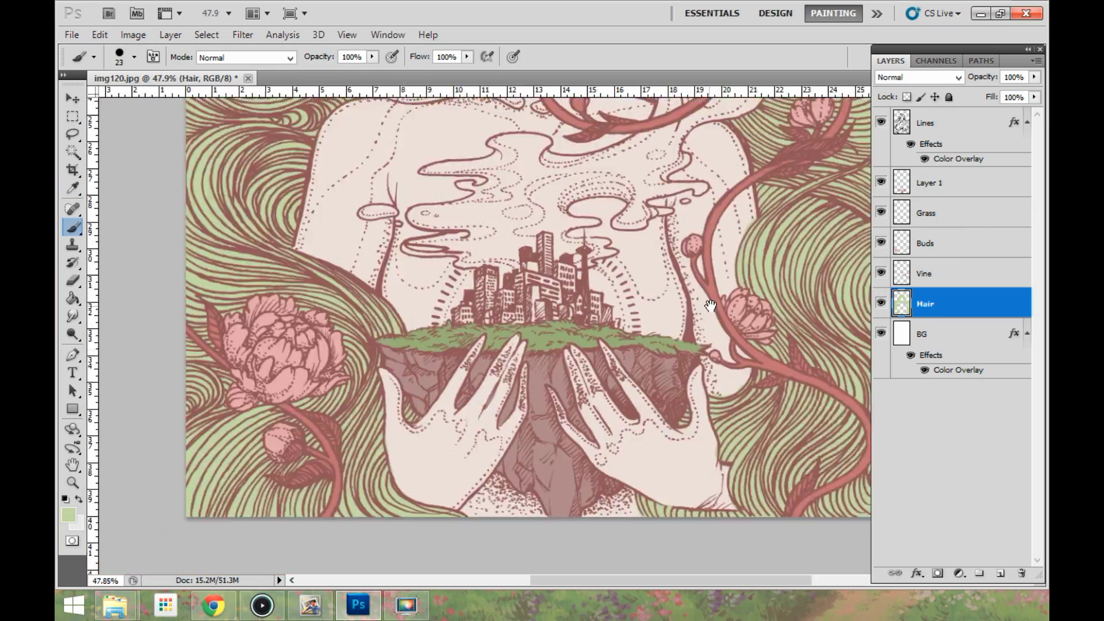
left_click_drag(685, 276, 636, 463)
scroll(491, 345, "up", 6)
left_click(68, 515)
left_click(606, 225)
left_click(924, 195)
left_click_drag(576, 276, 475, 422)
- Rename Layer 1 as Earth and add a new layer named Skin above it
double_click(932, 183)
left_click(933, 183)
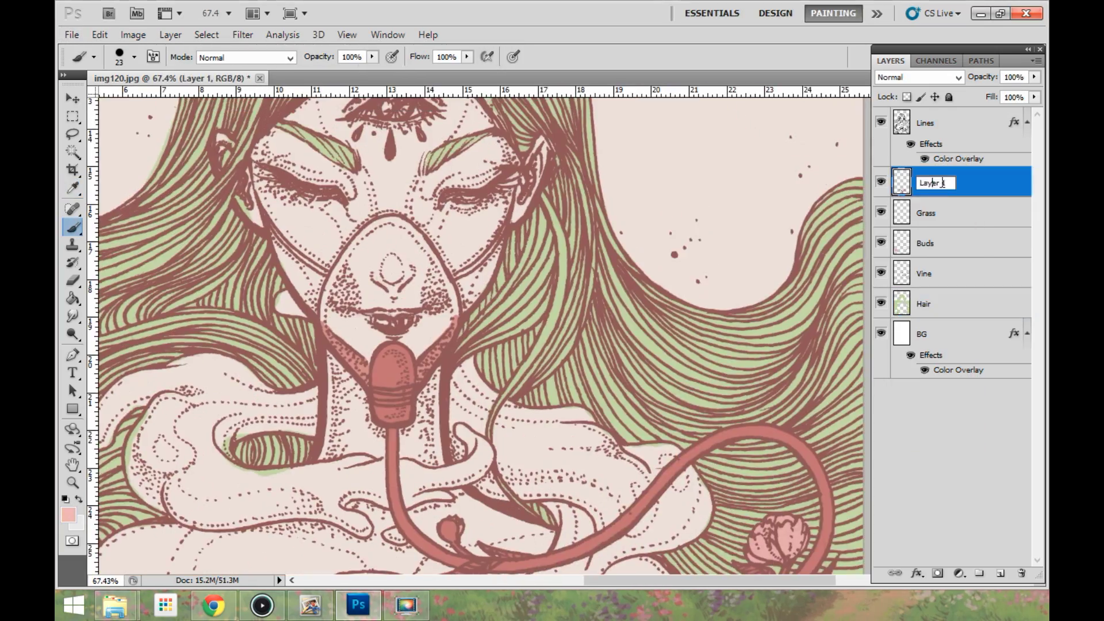
type("Earth")
left_click(1001, 573)
key("s")
left_click(73, 227)
double_click(926, 183)
type("Skin")
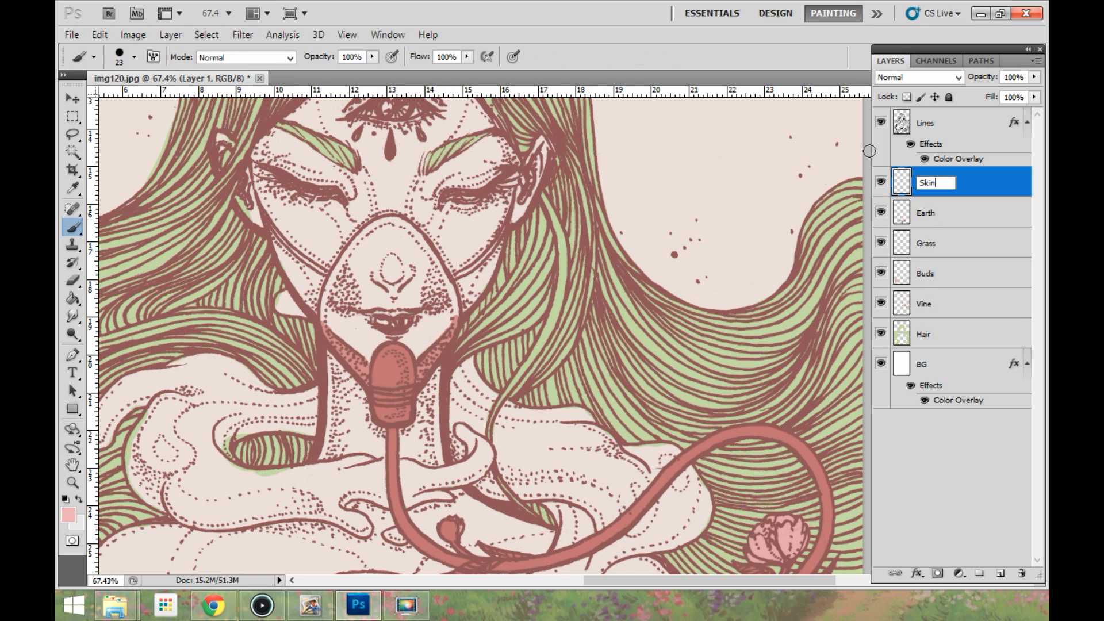
key("Return")
- Paint the face, ears and neck light pink on the Skin layer, leaving the eyebrows green
mouse_move(323, 253)
left_mouse_down()
mouse_move(364, 219)
mouse_move(354, 331)
left_mouse_up()
key("ctrl+z")
scroll(306, 197, "down", 1)
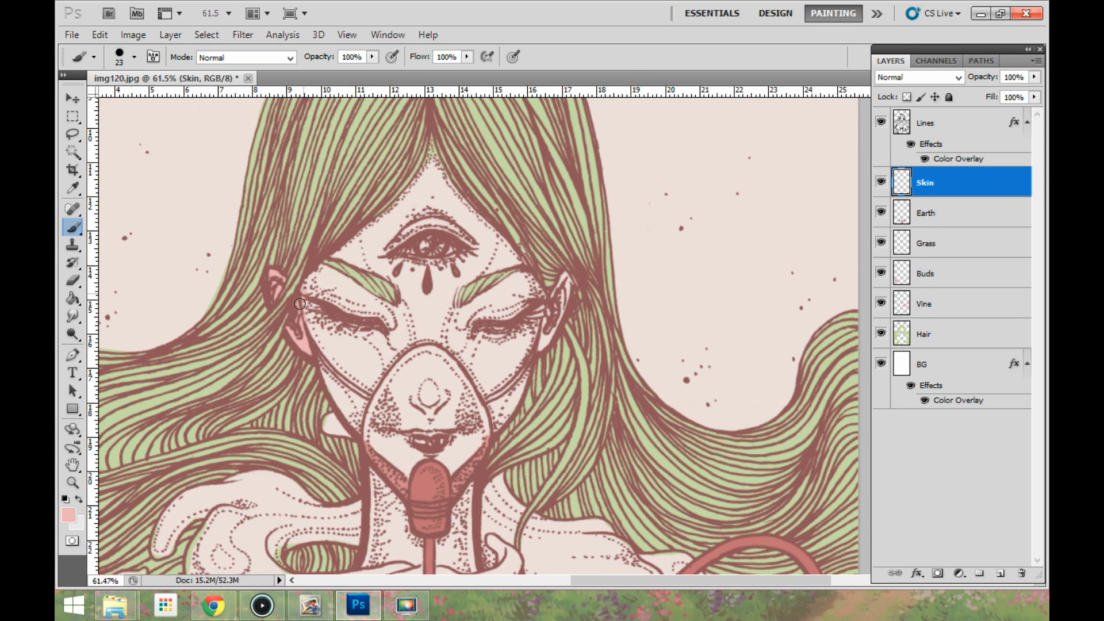
mouse_move(309, 287)
left_mouse_down()
mouse_move(360, 292)
mouse_move(321, 268)
mouse_move(403, 313)
left_mouse_up()
mouse_move(403, 310)
left_mouse_down()
mouse_move(338, 256)
mouse_move(401, 198)
mouse_move(427, 146)
left_mouse_up()
mouse_move(428, 146)
left_mouse_down()
mouse_move(517, 262)
mouse_move(463, 257)
mouse_move(541, 269)
left_mouse_up()
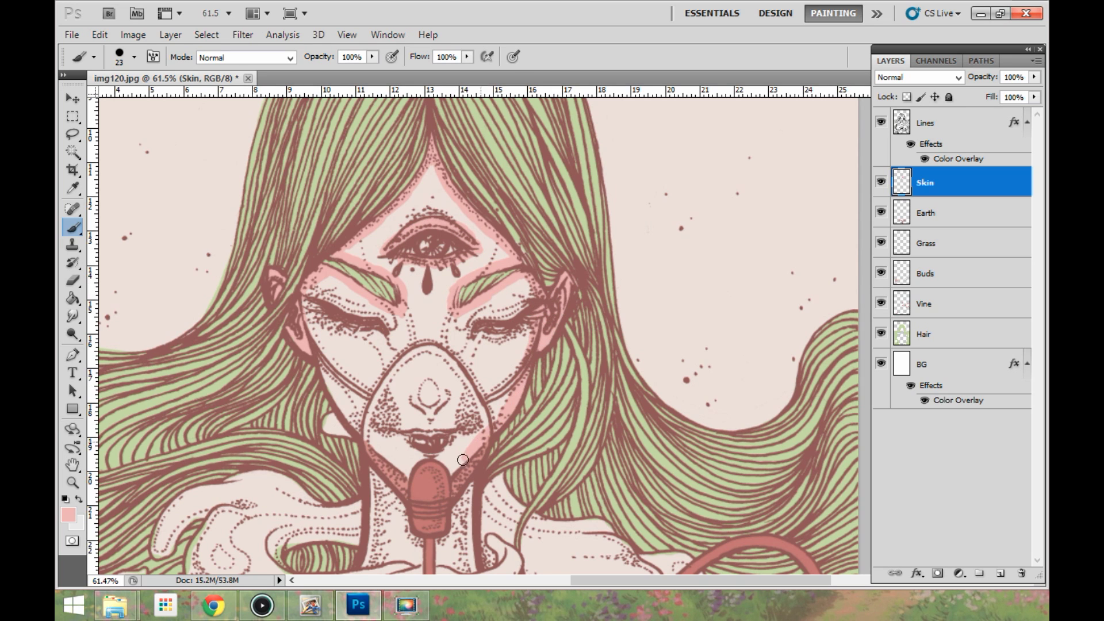
mouse_move(329, 388)
left_mouse_down()
mouse_move(409, 477)
mouse_move(422, 226)
left_mouse_up()
key("g")
left_click(429, 323)
key("b")
mouse_move(394, 222)
left_mouse_down()
mouse_move(387, 312)
mouse_move(438, 305)
mouse_move(482, 275)
mouse_move(473, 308)
left_mouse_up()
- Outline the left shoulder and chest in light pink along the body contour, the smoke edge and the city
scroll(543, 355, "down", 5)
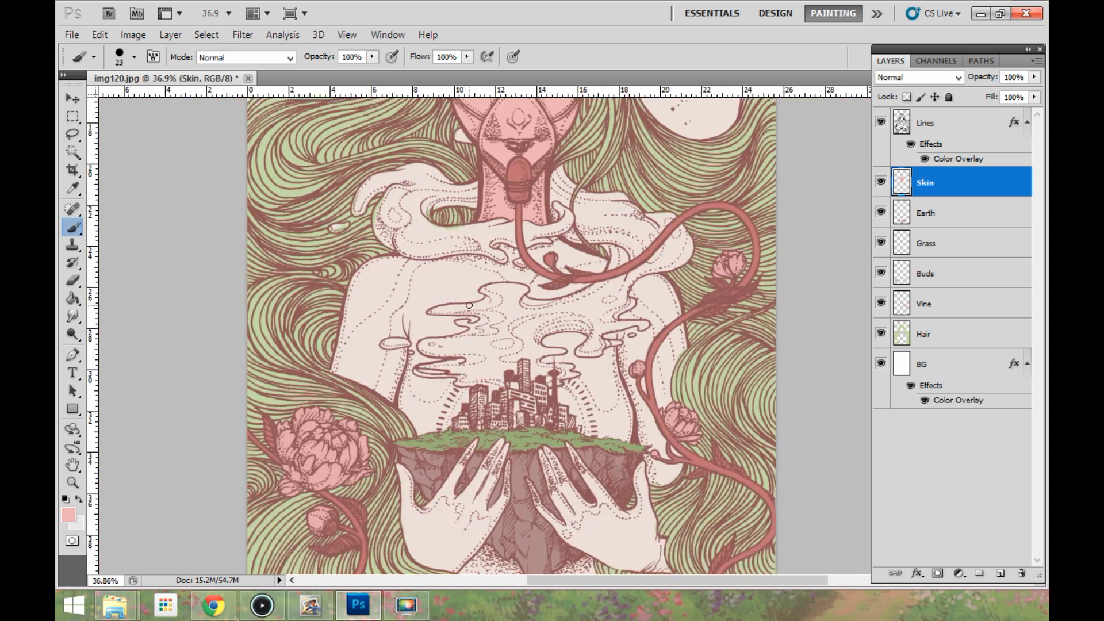
scroll(437, 293, "up", 4)
mouse_move(272, 406)
left_mouse_down()
mouse_move(361, 235)
mouse_move(498, 235)
mouse_move(529, 219)
mouse_move(617, 279)
mouse_move(577, 259)
mouse_move(613, 289)
mouse_move(644, 277)
mouse_move(581, 294)
mouse_move(578, 269)
mouse_move(535, 262)
mouse_move(466, 299)
mouse_move(486, 327)
left_mouse_up()
left_click_drag(518, 437, 541, 373)
mouse_move(495, 277)
left_mouse_down()
mouse_move(431, 293)
mouse_move(480, 327)
mouse_move(472, 368)
left_mouse_up()
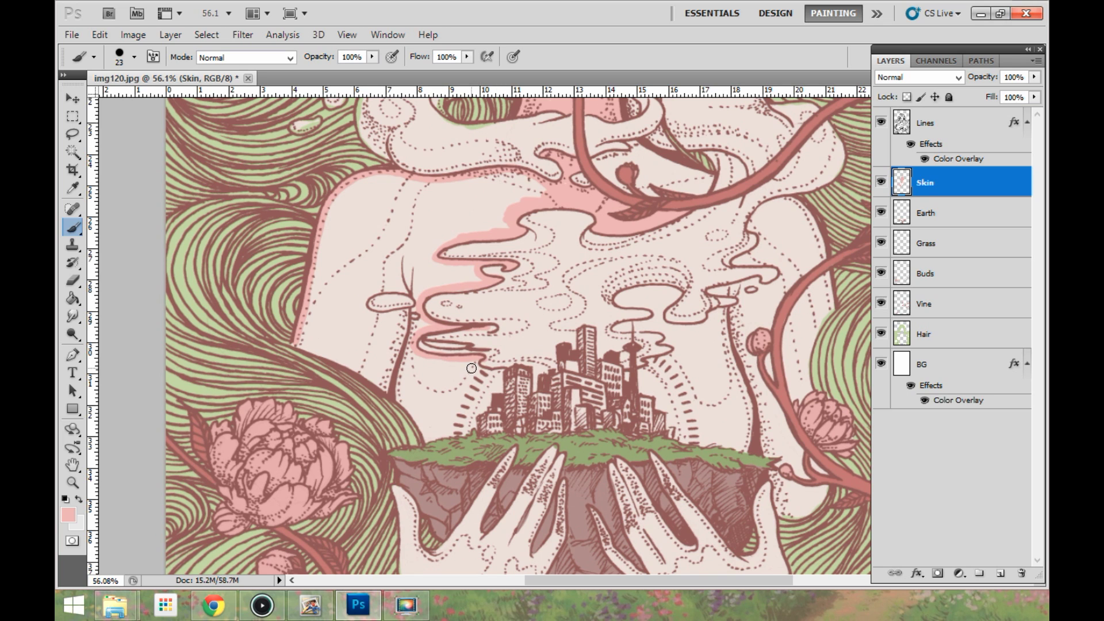
mouse_move(474, 422)
left_mouse_down()
mouse_move(411, 424)
mouse_move(400, 391)
left_mouse_up()
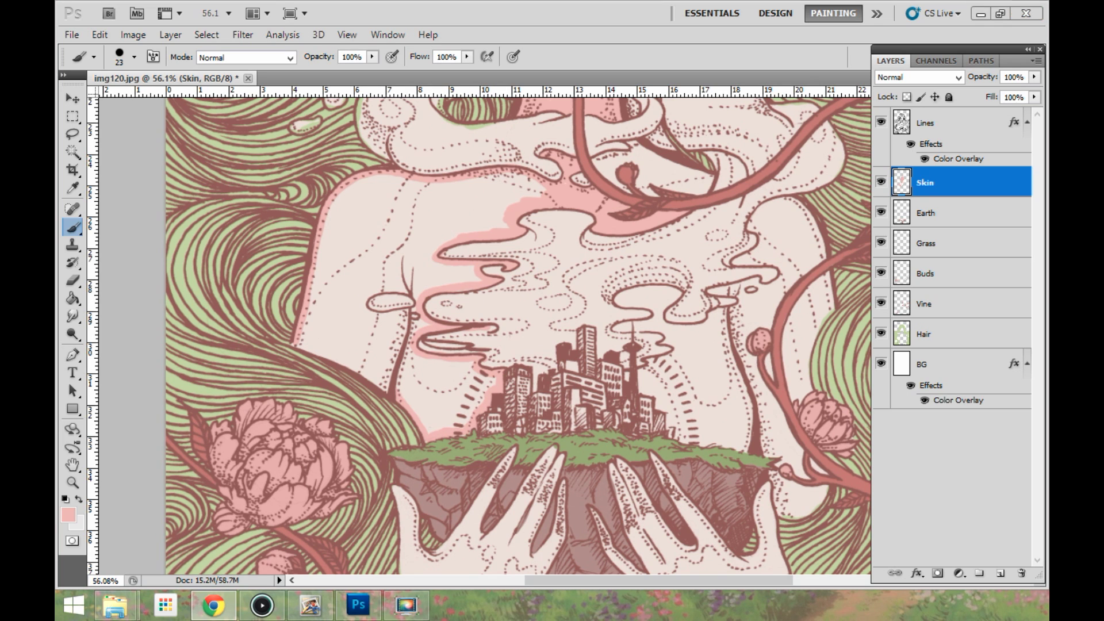
- Fill the left side of the torso and arm with light pink and erase the spill at the edge
mouse_move(294, 342)
left_mouse_down()
mouse_move(427, 438)
mouse_move(337, 495)
left_mouse_up()
mouse_move(322, 375)
left_mouse_down()
mouse_move(313, 345)
mouse_move(326, 351)
left_mouse_up()
key("g")
left_click(356, 278)
key("e")
left_click(392, 413)
key("b")
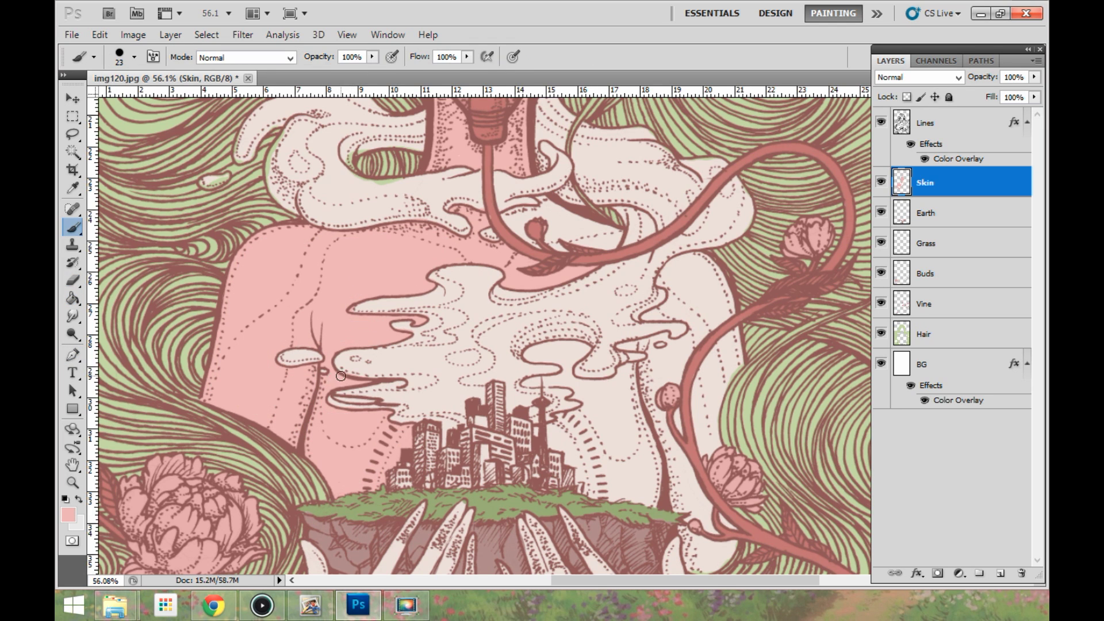
- Paint the upper chest around the small bud and tube light pink, erasing any spill over the smoke
key("e")
mouse_move(506, 242)
left_mouse_down()
mouse_move(333, 301)
mouse_move(351, 293)
left_mouse_up()
key("b")
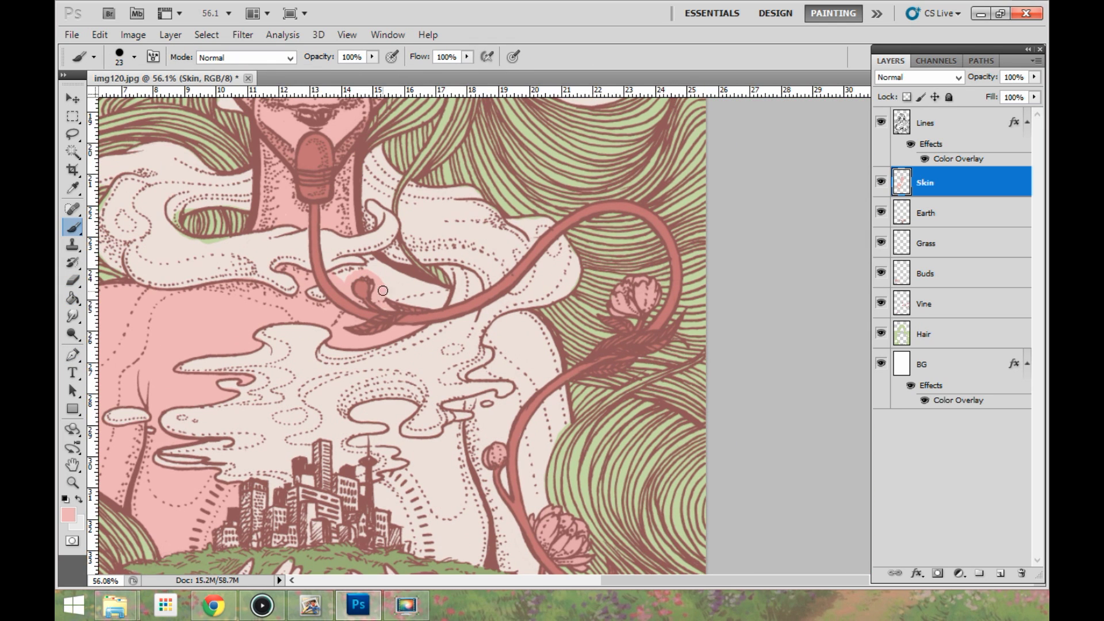
left_click_drag(378, 273, 434, 288)
key("e")
left_click(360, 263)
key("b")
left_click_drag(129, 422, 304, 316)
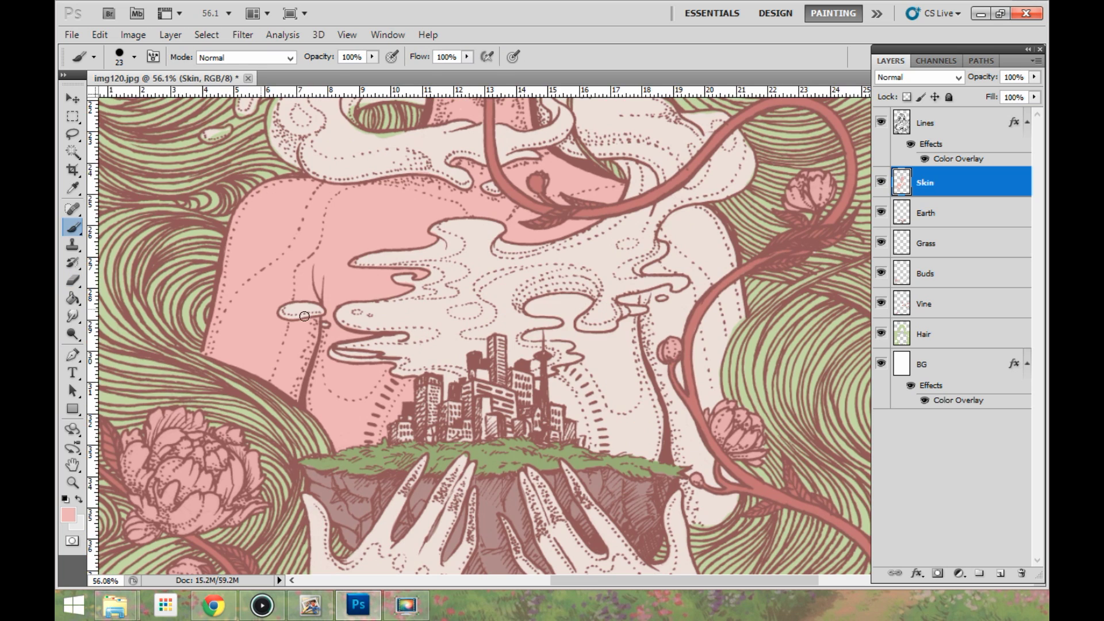
- Paint the right side of the torso and arm light pink, including the opening within the smoke
left_click_drag(530, 310, 577, 295)
left_click_drag(527, 335, 597, 337)
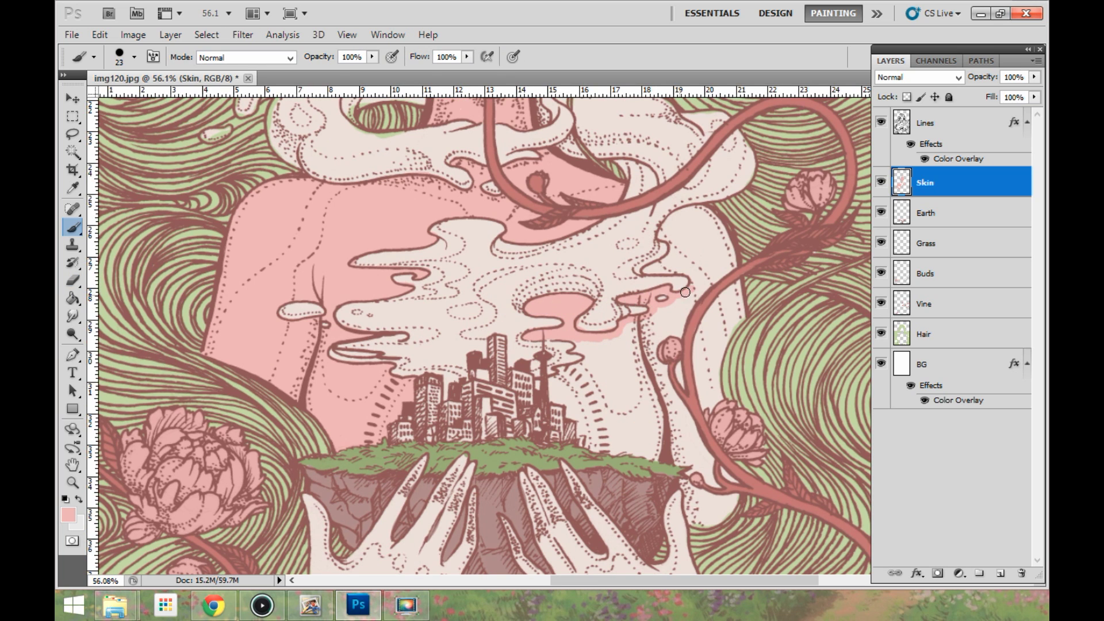
mouse_move(685, 292)
left_mouse_down()
mouse_move(660, 234)
mouse_move(674, 215)
left_mouse_up()
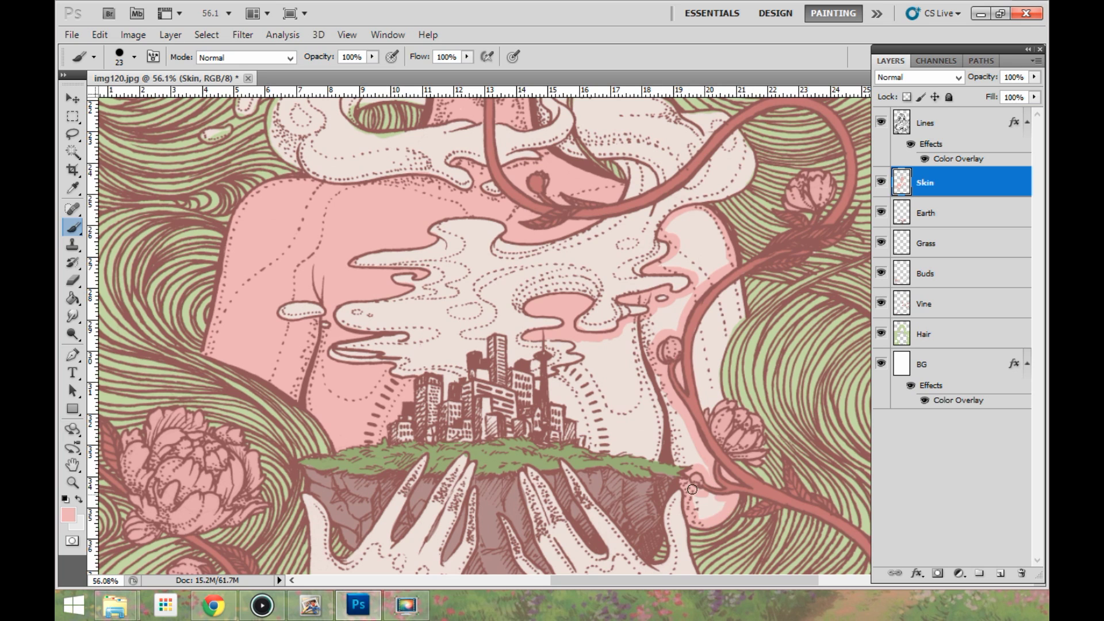
left_click_drag(692, 490, 672, 397)
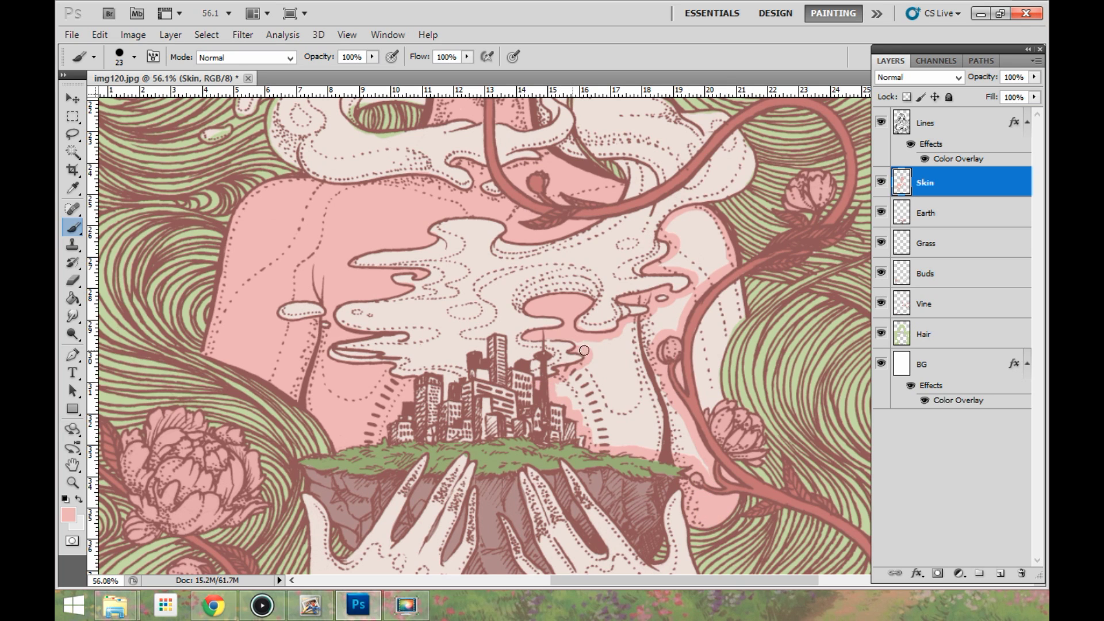
mouse_move(585, 350)
left_mouse_down()
mouse_move(717, 295)
mouse_move(660, 218)
mouse_move(701, 346)
mouse_move(740, 319)
mouse_move(714, 395)
left_mouse_up()
- Erase the stray skin colour along the edges of the chest smoke with a small eraser
scroll(710, 405, "down", 5)
scroll(693, 420, "up", 8)
left_click(73, 281)
left_click_drag(556, 316, 574, 326)
left_click_drag(333, 320, 509, 455)
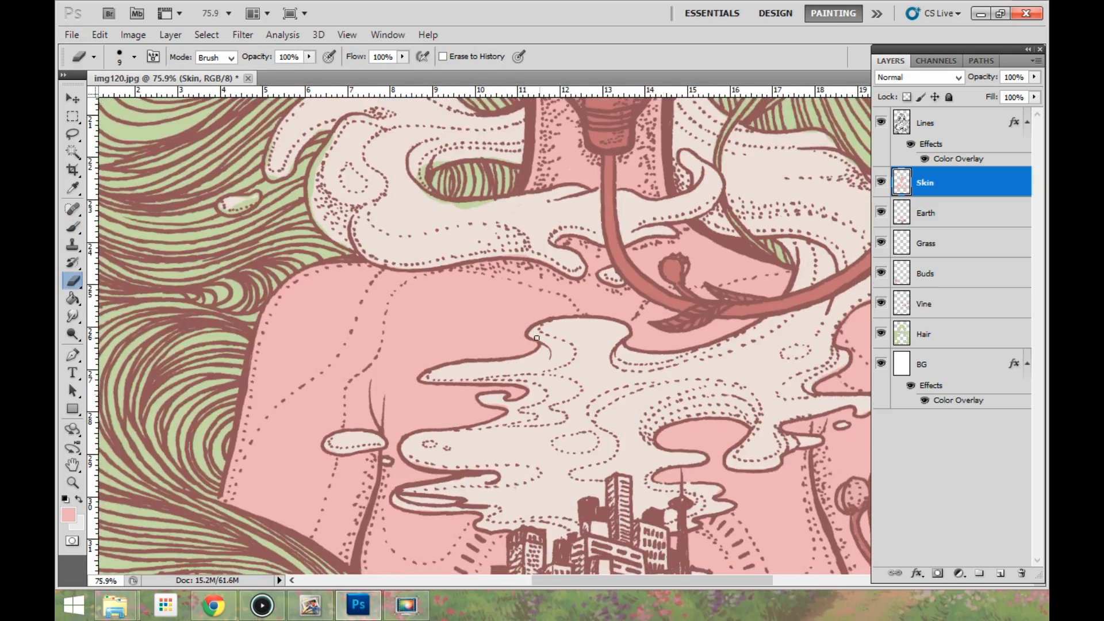
left_click_drag(537, 338, 401, 109)
scroll(714, 475, "up", 1)
scroll(767, 475, "down", 5)
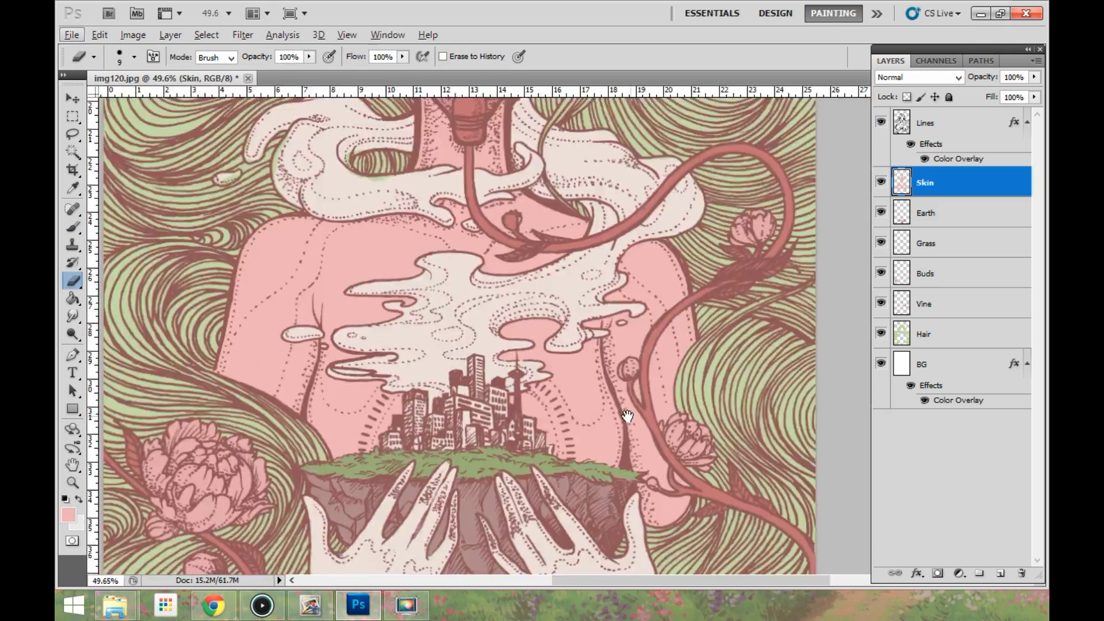
- Paint the left hand and the dotted area beneath it light pink on the Skin layer
key("ctrl+0")
scroll(627, 512, "up", 5)
key("b")
mouse_move(281, 305)
left_mouse_down()
mouse_move(289, 438)
mouse_move(355, 499)
mouse_move(481, 539)
mouse_move(519, 512)
mouse_move(486, 494)
mouse_move(502, 292)
mouse_move(474, 411)
mouse_move(482, 356)
mouse_move(465, 406)
mouse_move(455, 390)
mouse_move(500, 257)
mouse_move(452, 391)
mouse_move(467, 299)
mouse_move(385, 345)
mouse_move(417, 282)
left_mouse_up()
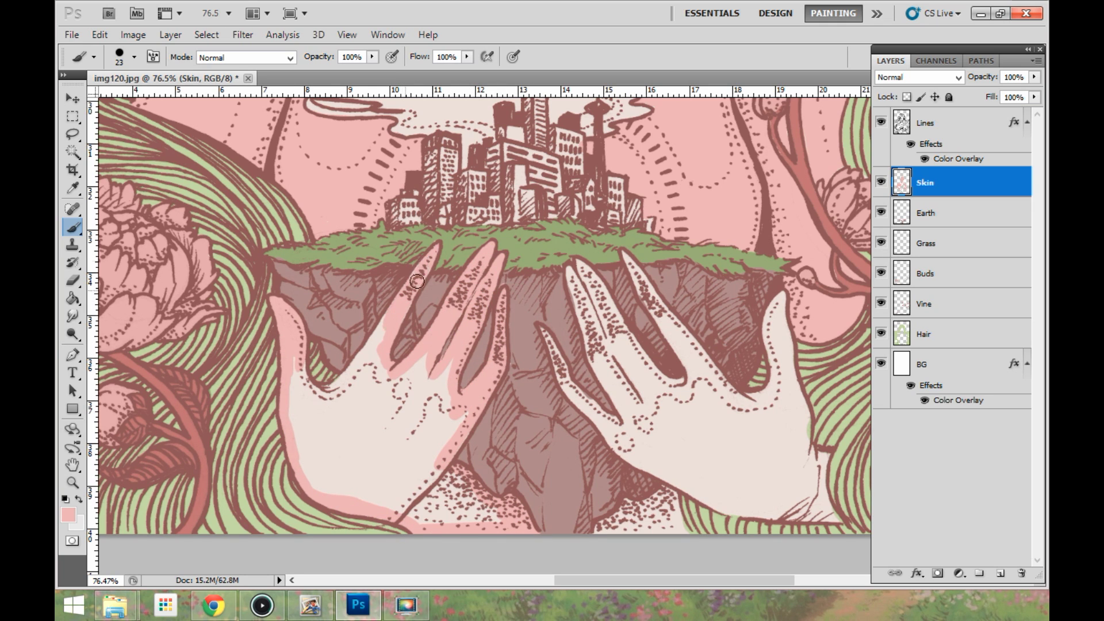
mouse_move(381, 328)
left_mouse_down()
mouse_move(294, 420)
mouse_move(449, 500)
left_mouse_up()
left_click_drag(440, 359, 291, 331)
key("e")
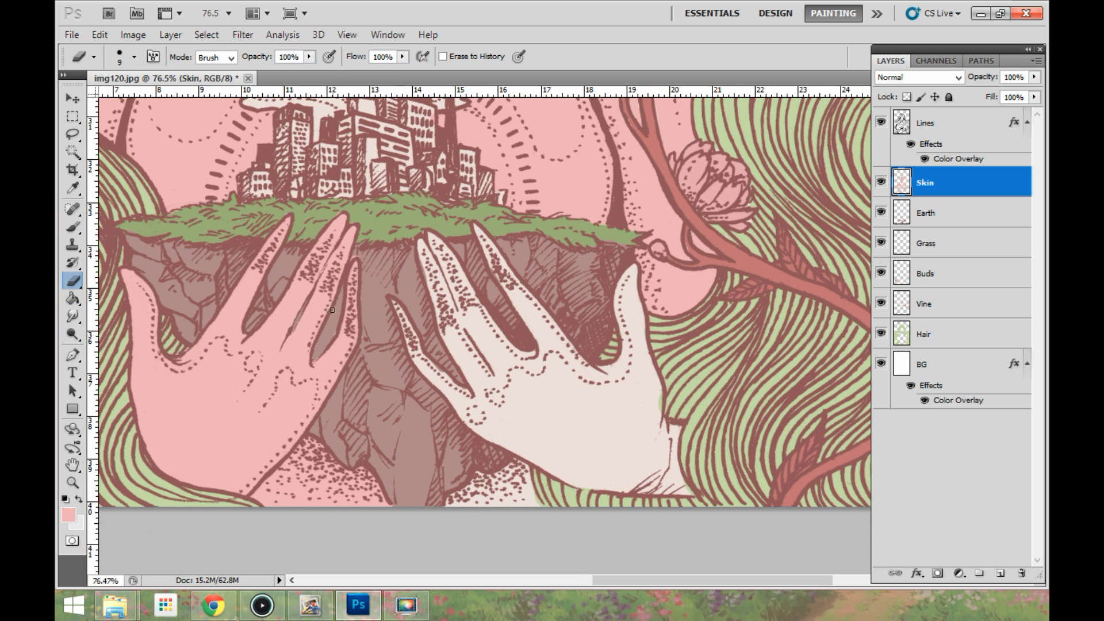
mouse_move(397, 298)
left_mouse_down()
mouse_move(284, 255)
mouse_move(310, 321)
mouse_move(416, 419)
mouse_move(417, 443)
mouse_move(563, 438)
mouse_move(517, 218)
mouse_move(335, 208)
mouse_move(426, 314)
left_mouse_up()
- Outline and fill the right hand and wrist with light pink on the Skin layer
key("b")
left_click_drag(326, 256, 364, 350)
mouse_move(370, 188)
left_mouse_down()
mouse_move(426, 300)
mouse_move(510, 328)
left_mouse_up()
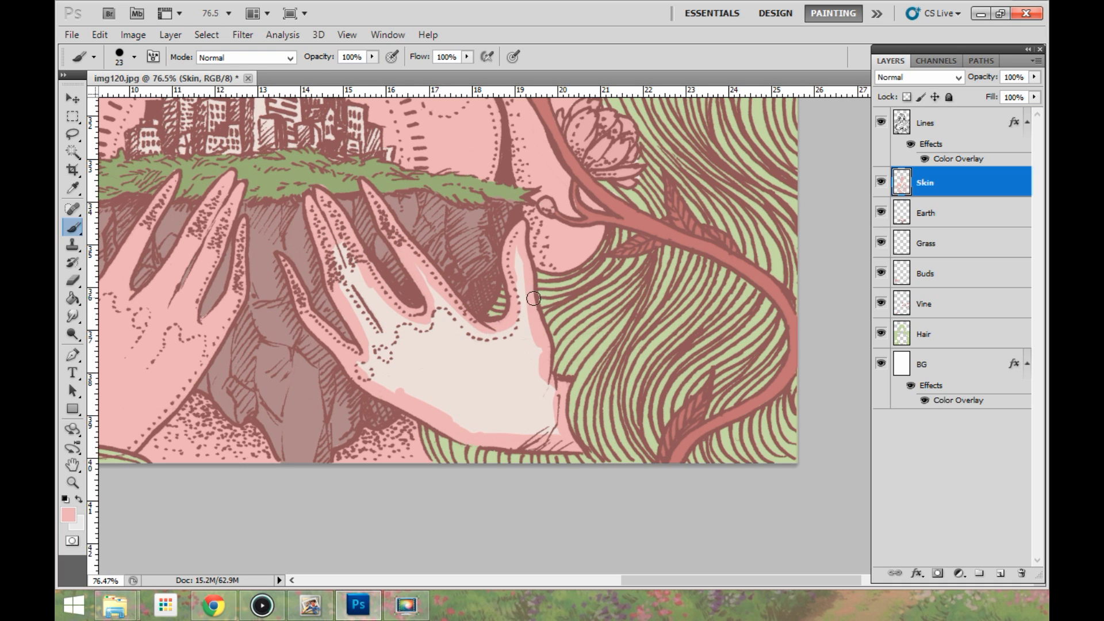
key("g")
left_click(432, 288)
key("b")
- Set the foreground colour to the rock's dusky pink and erase stray skin colour along the rock's lower tip
scroll(431, 287, "up", 1)
left_click(926, 213)
left_click(69, 516)
left_click(276, 432)
key("Return")
left_click(926, 183)
key("e")
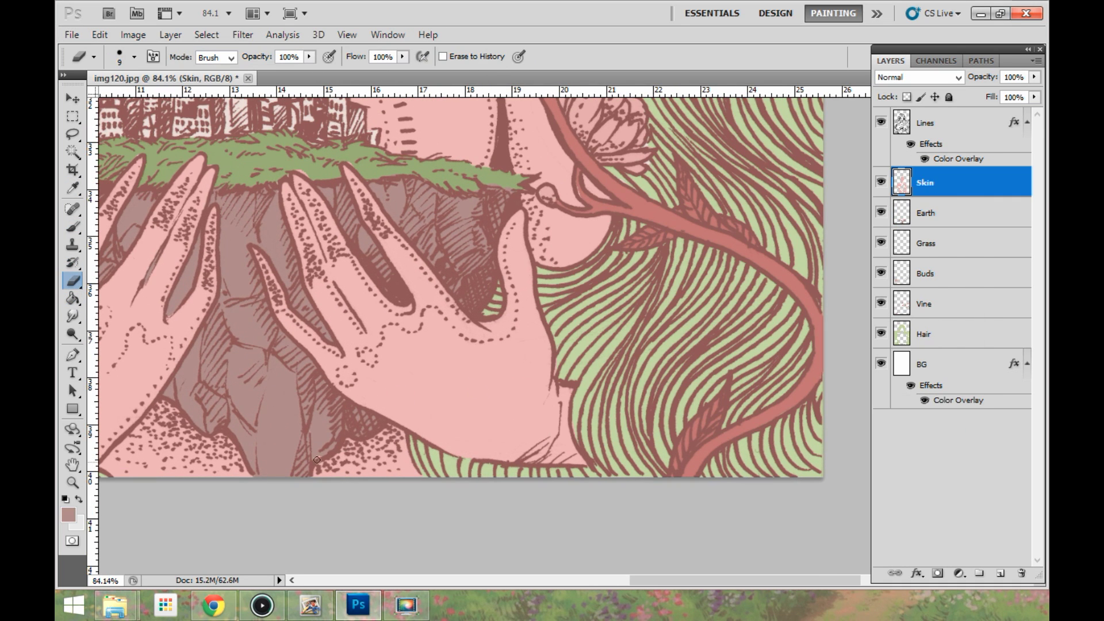
left_click_drag(369, 365, 372, 434)
- Set the foreground colour to the grass's muted green and make Skin the active layer for painting
left_click(961, 247)
left_click(69, 515)
left_click(276, 227)
key("Return")
left_click(926, 183)
key("b")
left_click_drag(103, 279, 288, 342)
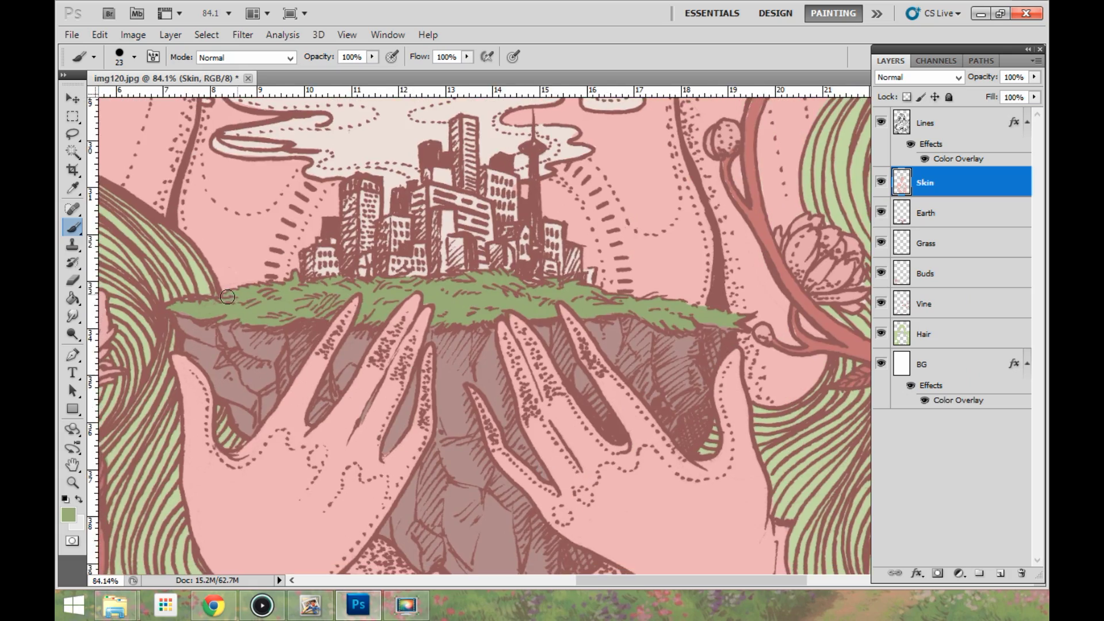
- Add a new layer named Resp. above the Skin layer
scroll(276, 340, "down", 7)
scroll(489, 336, "up", 5)
left_click(1001, 573)
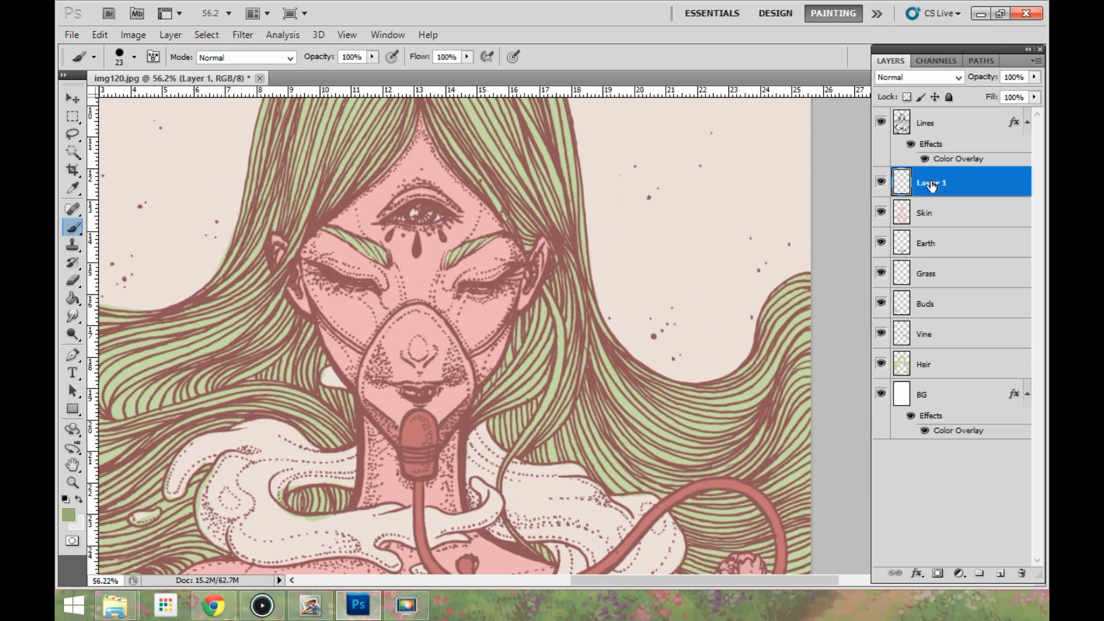
double_click(930, 184)
type("Resp.")
key("Return")
- Set the foreground colour to a pale cream and paint the breathing mask on the Resp. layer
left_click(69, 516)
left_click(270, 520)
left_click(927, 190)
left_click(71, 514)
left_click(922, 197)
mouse_move(401, 320)
left_mouse_down()
mouse_move(366, 386)
mouse_move(394, 397)
mouse_move(454, 348)
mouse_move(460, 398)
left_mouse_up()
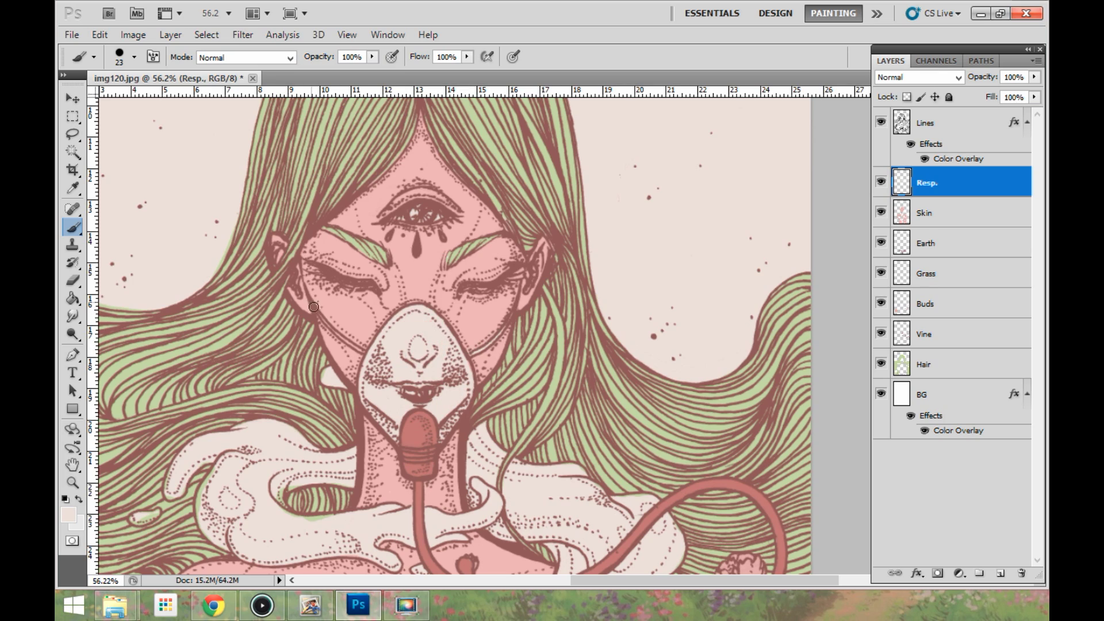
- Lower the Resp. layer's opacity to 33%
left_click(1034, 77)
left_click_drag(1035, 91, 983, 91)
scroll(497, 167, "down", 5)
left_click(1035, 77)
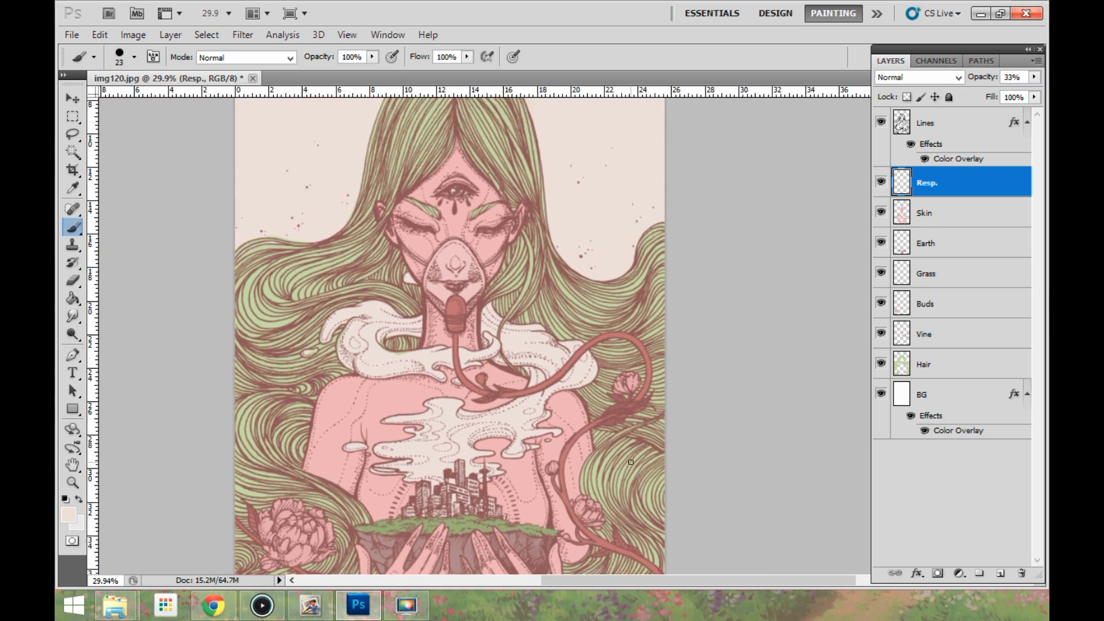
scroll(631, 462, "down", 3)
left_click_drag(700, 446, 702, 428)
- Erase the stray green around the neck smoke on the Hair layer
scroll(634, 299, "up", 5)
scroll(241, 334, "up", 5)
left_click(927, 365)
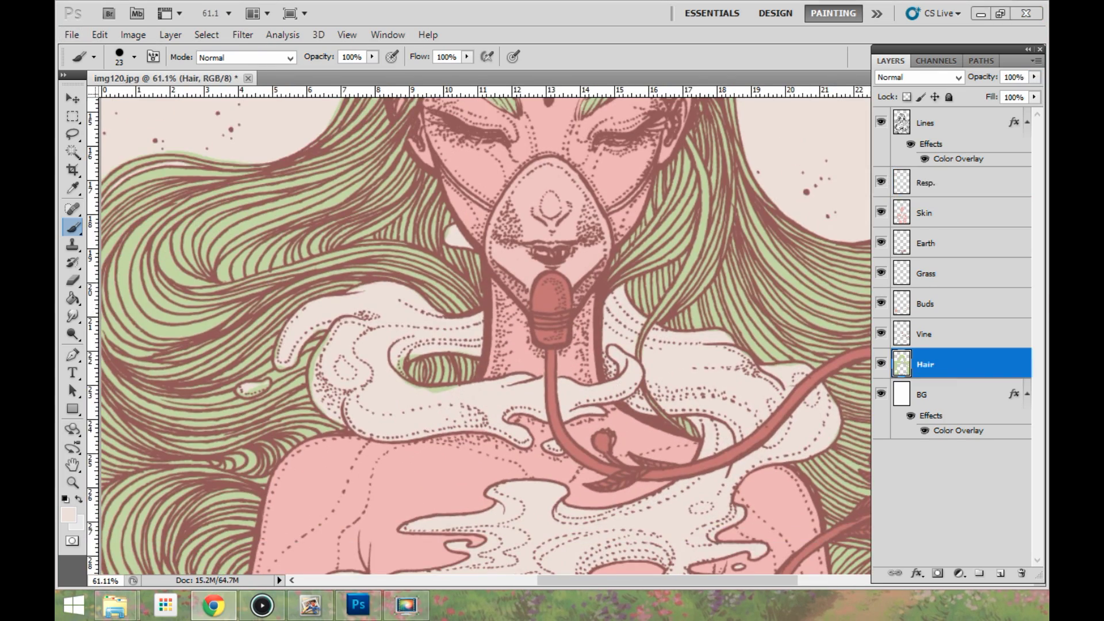
key("e")
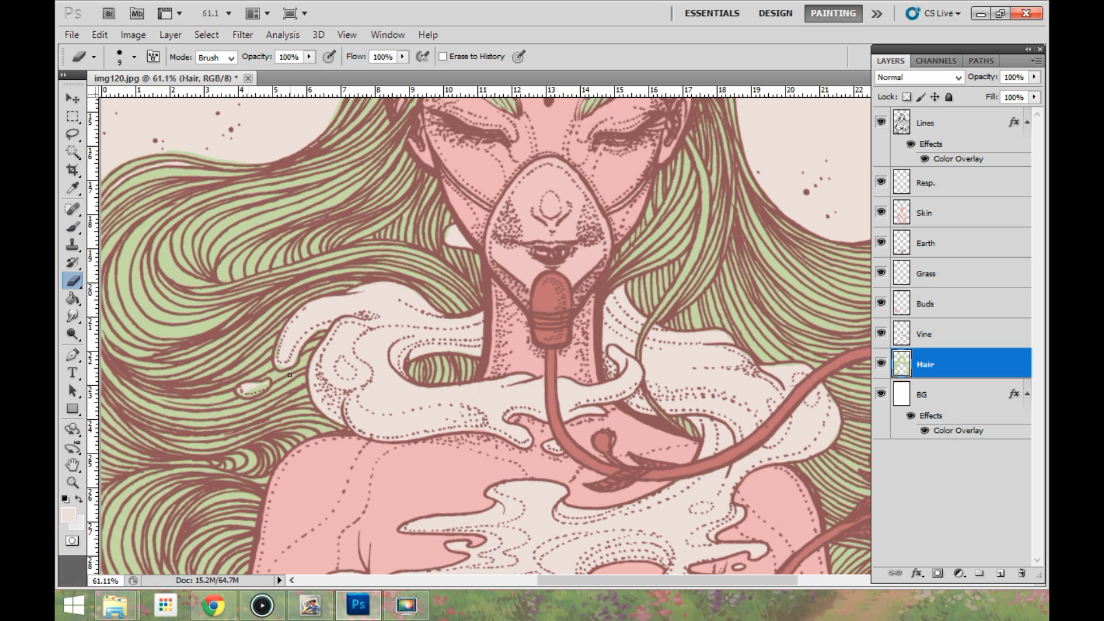
left_click_drag(664, 412, 510, 152)
left_click_drag(575, 403, 472, 218)
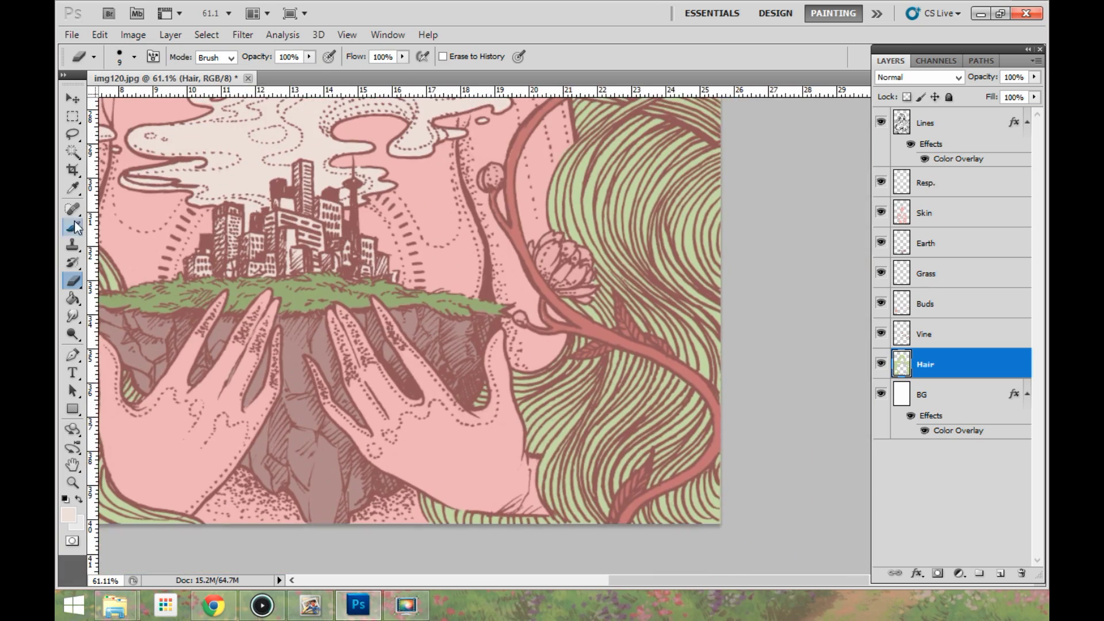
- Touch up the colour edge along the right wrist on the Skin and Hair layers
left_click(73, 228)
left_click(932, 213)
left_click_drag(532, 429, 532, 449)
left_click(932, 365)
left_click(73, 281)
left_click(956, 212)
scroll(610, 368, "down", 5)
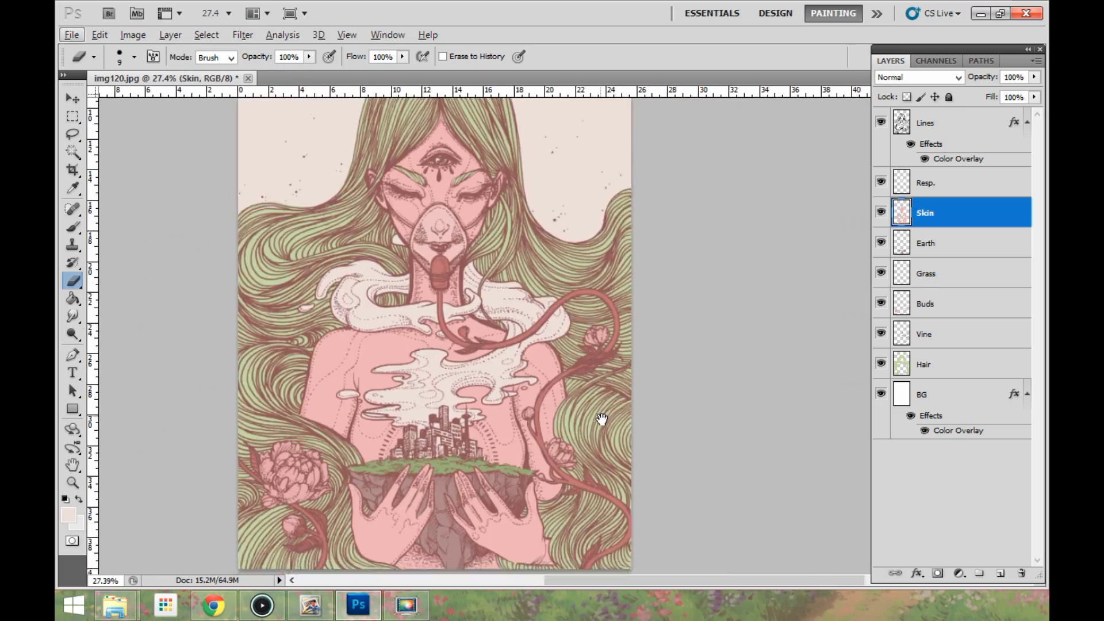
- Paint the third eye on the forehead in the vine's red on the Vine layer
left_click_drag(602, 421, 595, 461)
scroll(489, 322, "up", 5)
key("alt+[")
key("alt+[")
key("alt+[")
key("alt+[")
key("b")
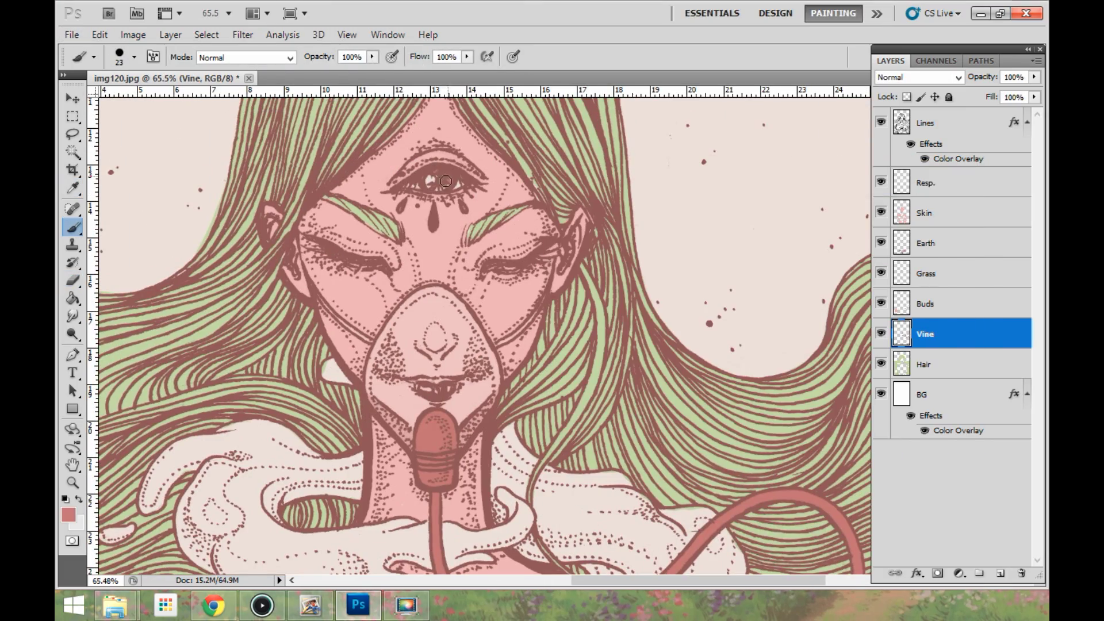
scroll(555, 391, "down", 2)
scroll(550, 322, "up", 2)
- Draw hair strands in the blank gap beside the jaw on the Lines layer, using the dark linework red
left_click(69, 514)
left_click(939, 188)
scroll(571, 231, "down", 5)
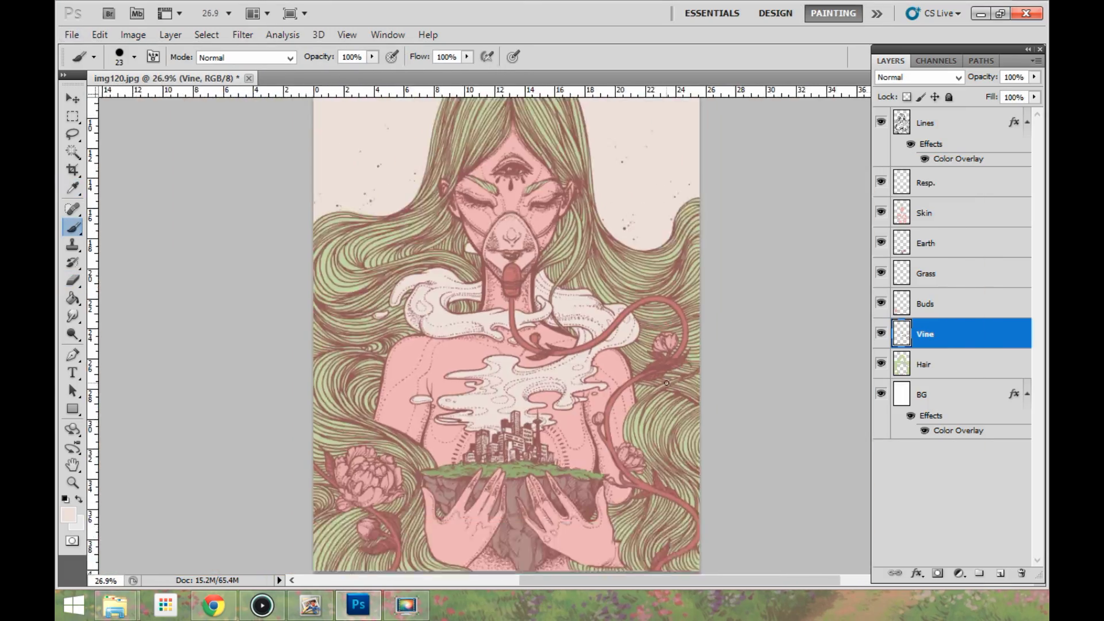
scroll(692, 359, "down", 2)
scroll(543, 325, "up", 5)
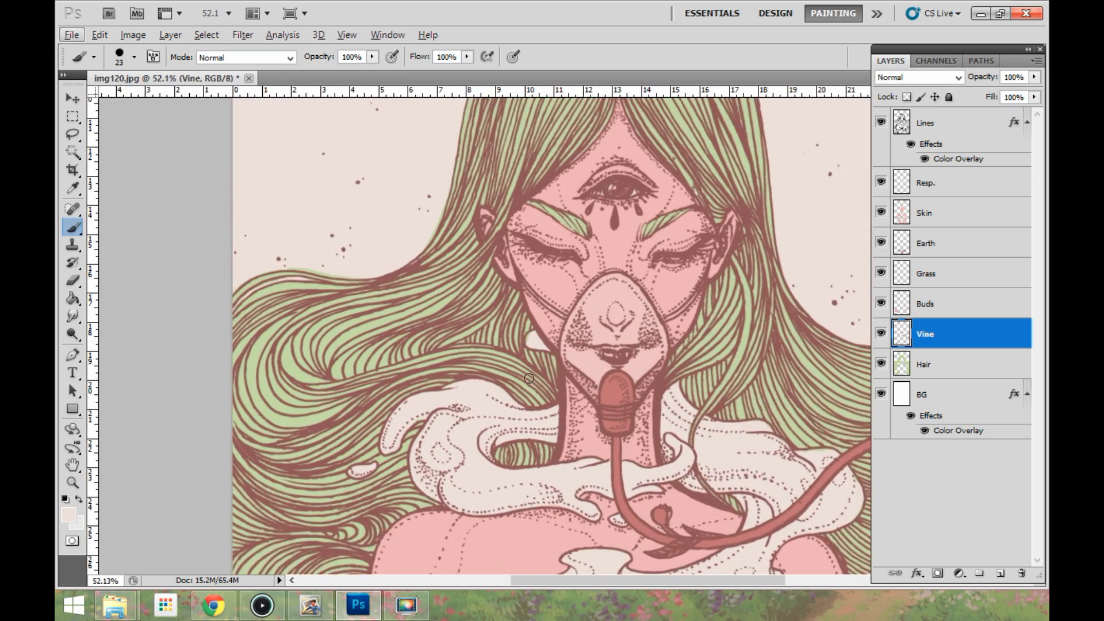
key("alt+]")
key("alt+]")
key("alt+]")
key("alt+]")
key("alt+]")
key("alt+]")
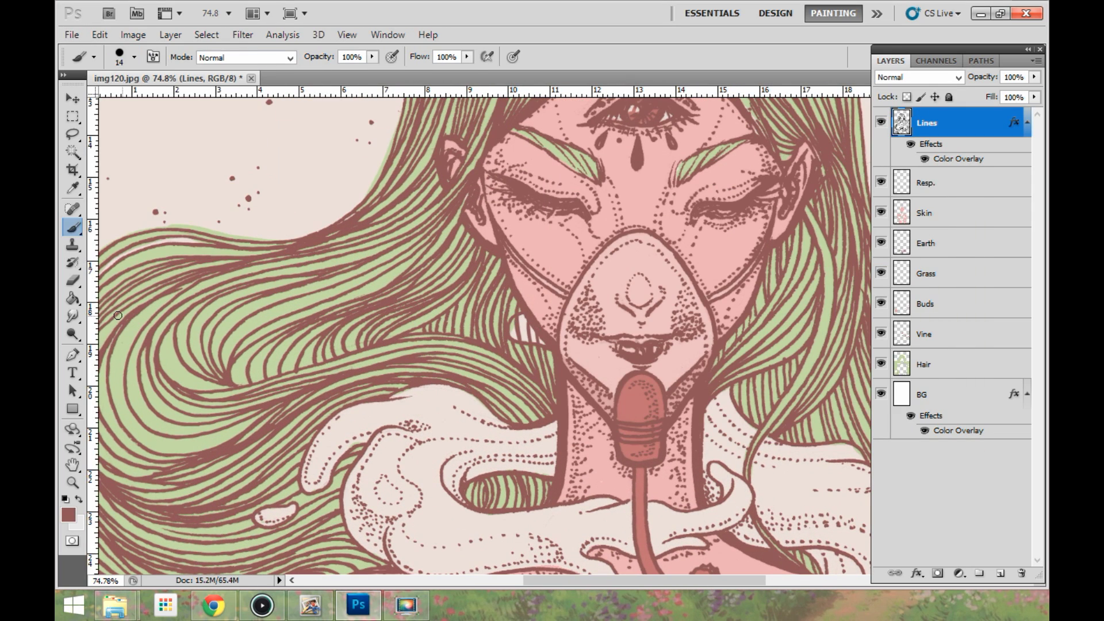
key("e")
key("b")
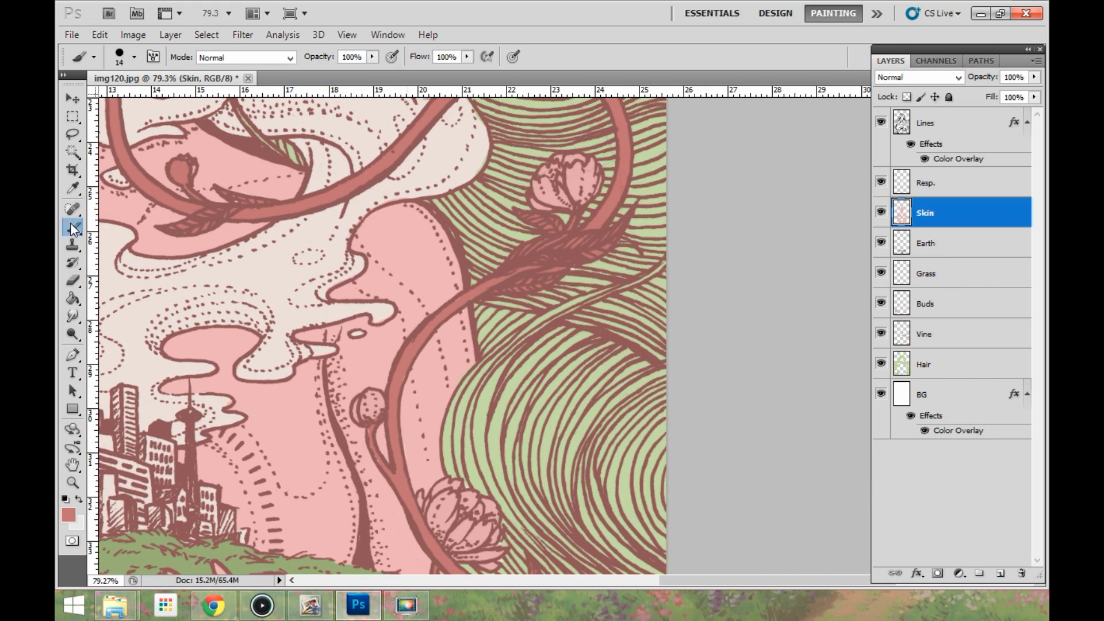
- Touch up the vine's red fill beside the arm on the Vine layer and erase skin colour overspill around it on the Skin layer
left_click(69, 515)
left_click(68, 515)
left_click(938, 183)
left_click(939, 339)
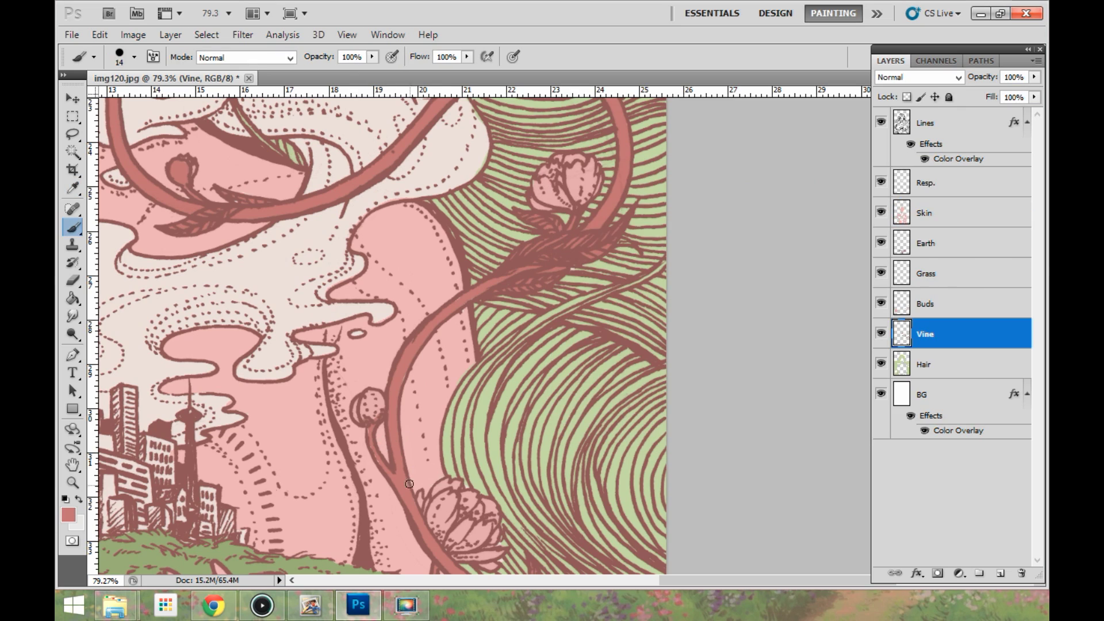
left_click(937, 212)
left_click(73, 281)
scroll(518, 322, "down", 3)
scroll(575, 322, "up", 3)
- Set the foreground colour to the light hair green and touch up the hair near the vine on the Hair layer
left_click(937, 365)
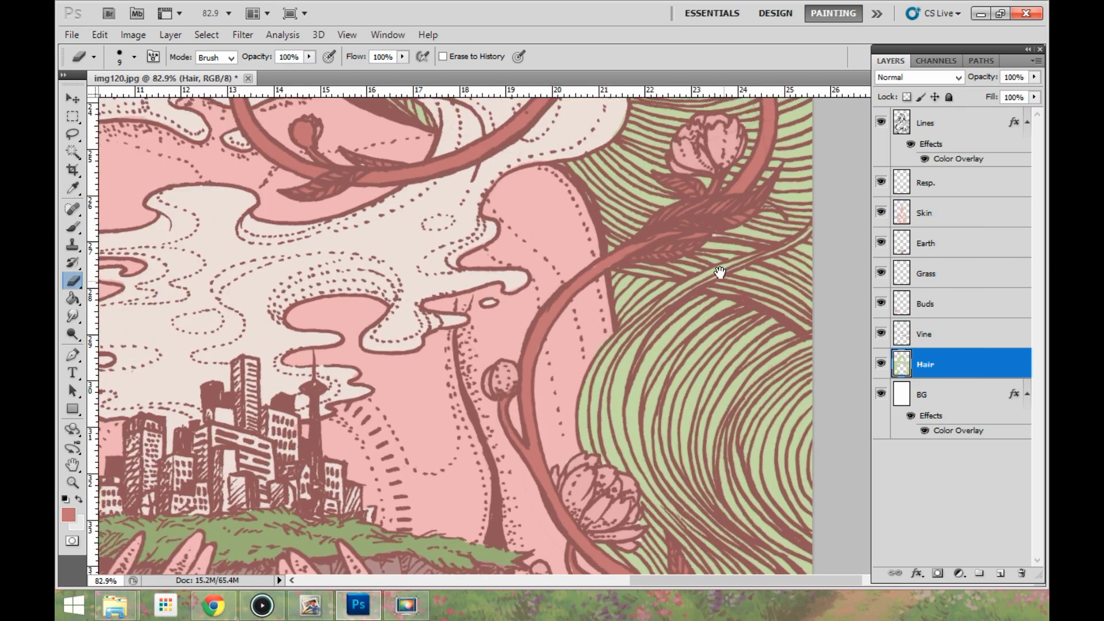
left_click_drag(720, 273, 569, 437)
left_click(73, 227)
left_click(69, 515)
left_click(938, 183)
mouse_move(631, 187)
left_mouse_down()
mouse_move(693, 163)
mouse_move(698, 343)
mouse_move(767, 416)
left_mouse_up()
- Erase the remaining green overspill along the edges of the neck smoke on the Hair layer
left_click(69, 515)
left_click(922, 222)
left_click(73, 281)
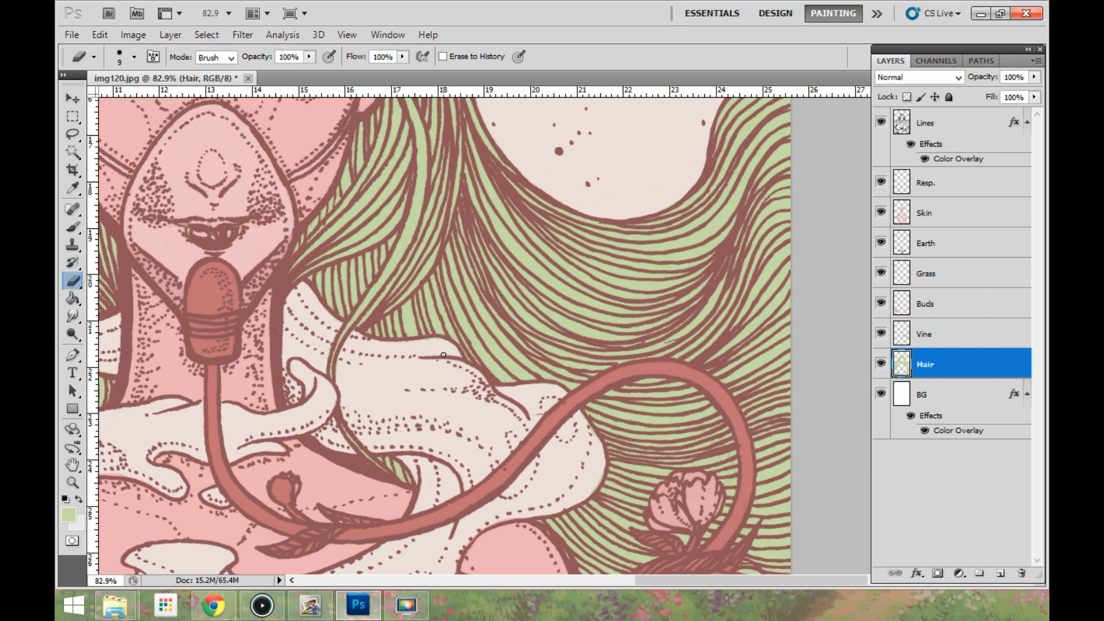
left_click_drag(628, 441, 774, 211)
left_click_drag(368, 196, 669, 446)
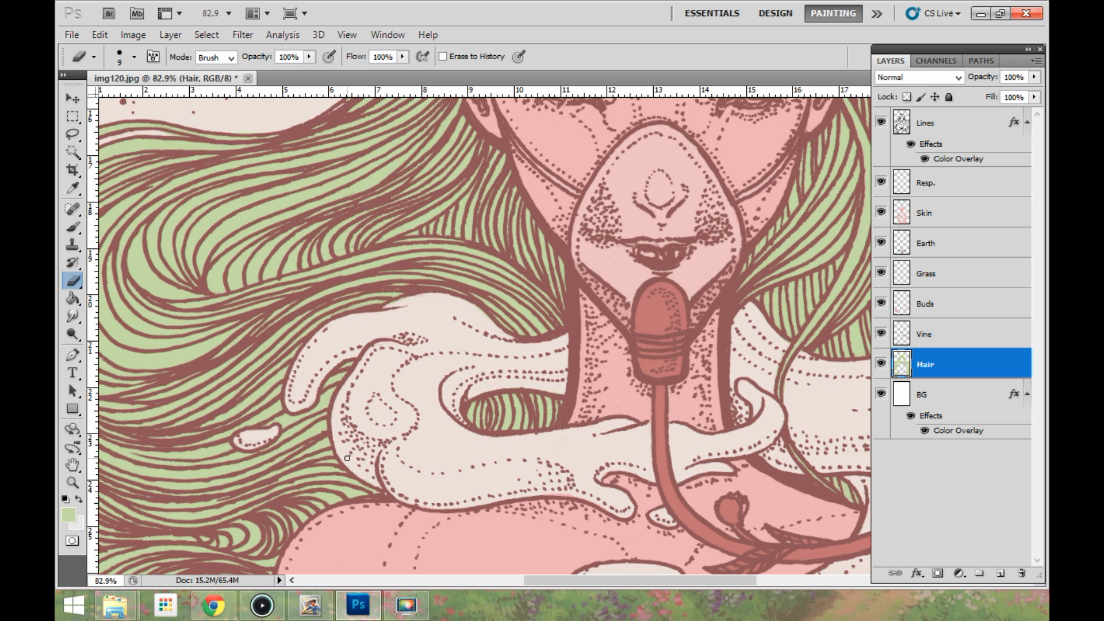
key("alt+Tab")
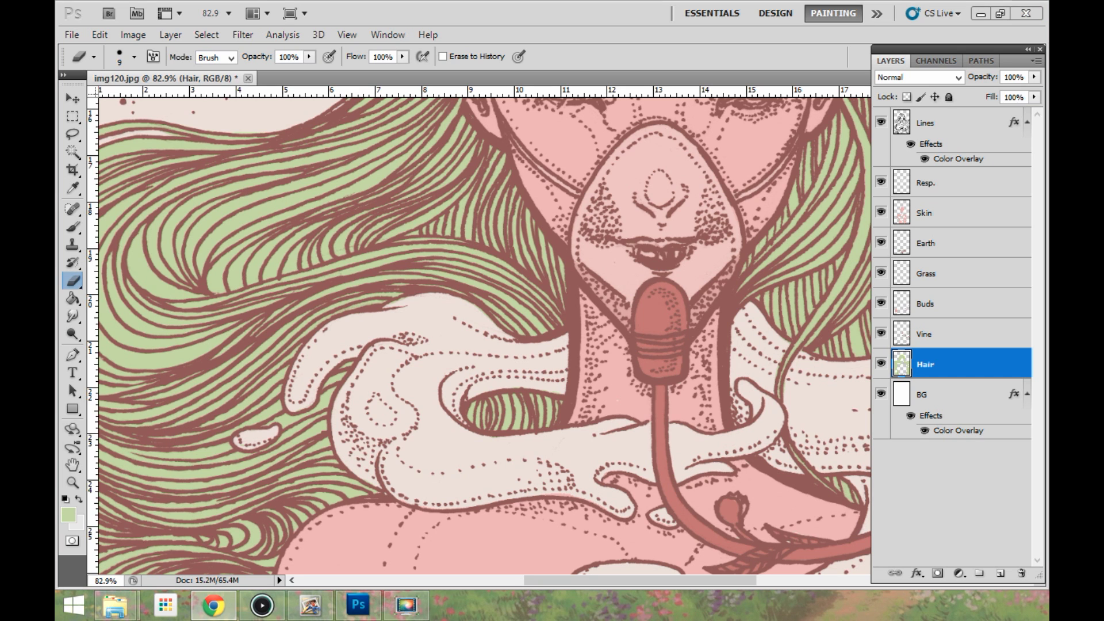
left_click(410, 298)
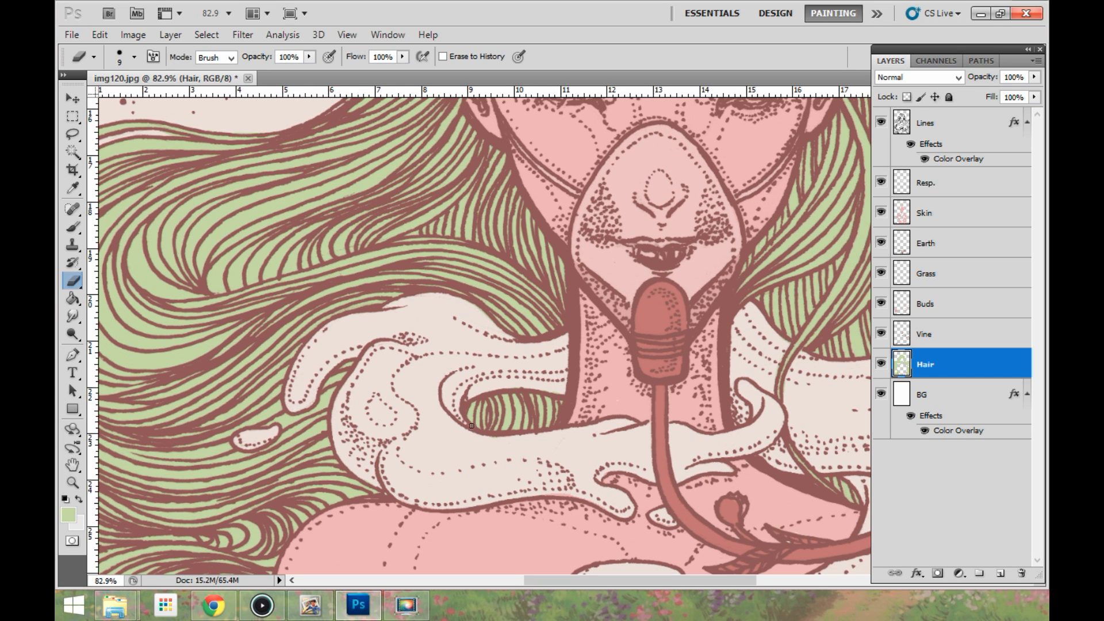
- Erase stray marks and spilled skin colour from the chest smoke on the Lines and Skin layers
left_click_drag(803, 502, 636, 394)
left_click(926, 123)
left_click_drag(692, 207, 616, 264)
left_click(926, 212)
left_click_drag(124, 498, 436, 380)
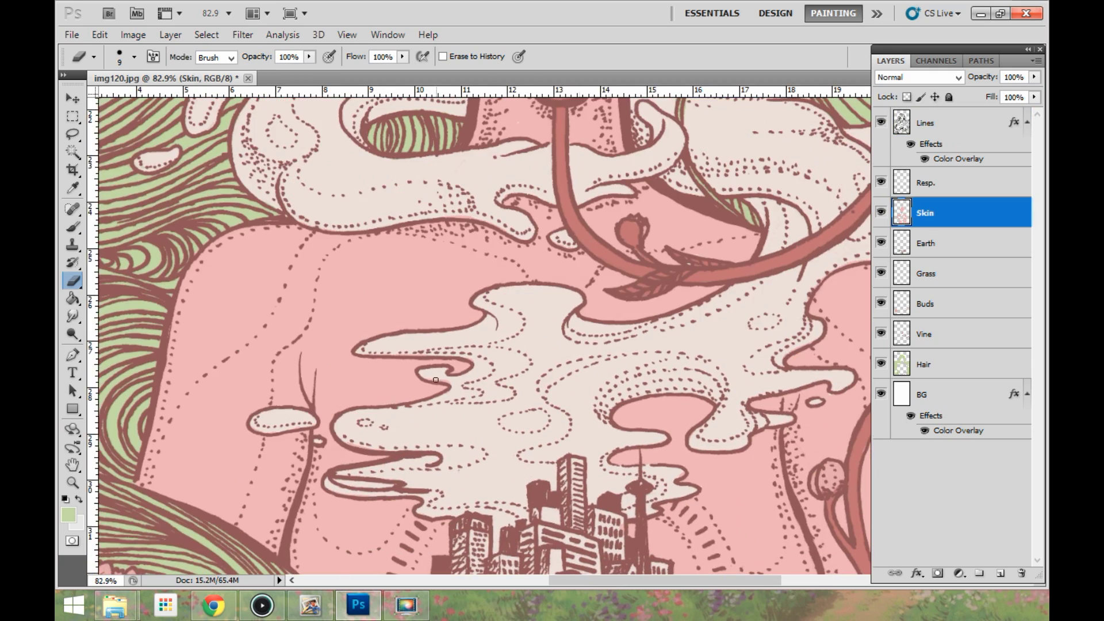
- Sample the skin pink and fill the gap between the chest smoke's tendrils on the Skin layer
mouse_move(512, 498)
left_mouse_down()
mouse_move(573, 410)
mouse_move(632, 435)
left_mouse_up()
key("b")
left_click(483, 443, "alt")
left_click_drag(454, 417, 509, 424)
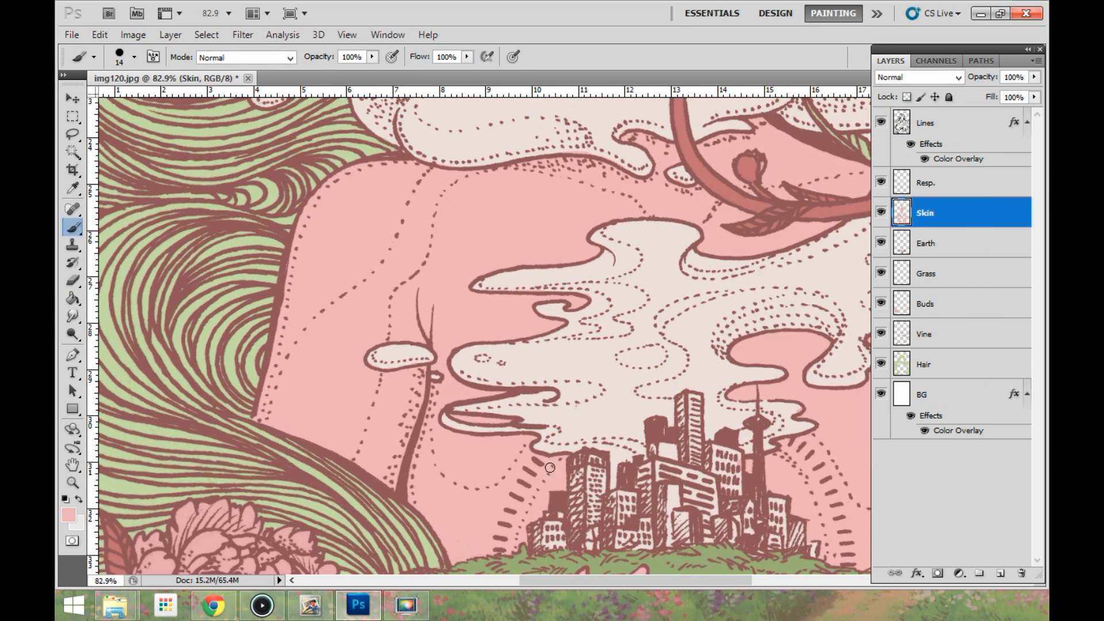
- Erase stray marks and colour overspill around the chest, neck and shoulders on the Lines and Skin layers
key("e")
mouse_move(591, 153)
left_mouse_down()
mouse_move(629, 352)
mouse_move(521, 435)
left_mouse_up()
left_click(949, 123)
left_click(949, 212)
left_click(949, 123)
left_click(949, 188)
left_click(949, 123)
left_click_drag(589, 482, 534, 428)
left_click(949, 213)
left_click_drag(518, 230, 447, 464)
scroll(511, 336, "down", 3)
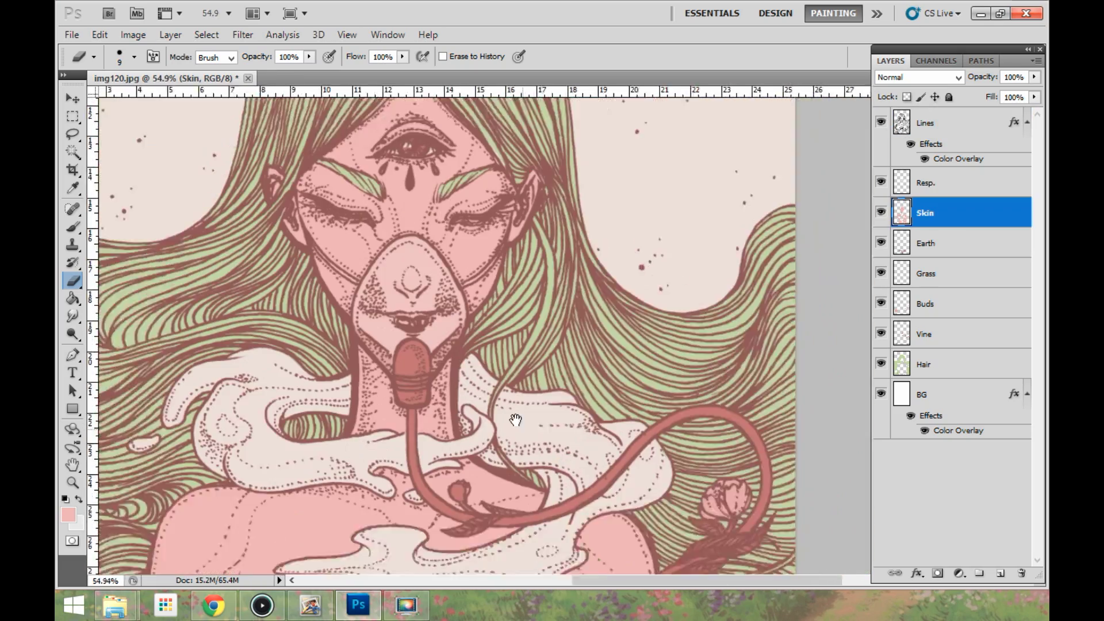
- Set the foreground colour to the vine's red, hide the Resp. layer and erase the skin colour over the lips on the Skin layer
scroll(584, 297, "up", 2)
left_click(949, 334)
left_click(69, 515)
left_click(922, 214)
key("b")
left_click(881, 181)
left_click(948, 218)
key("e")
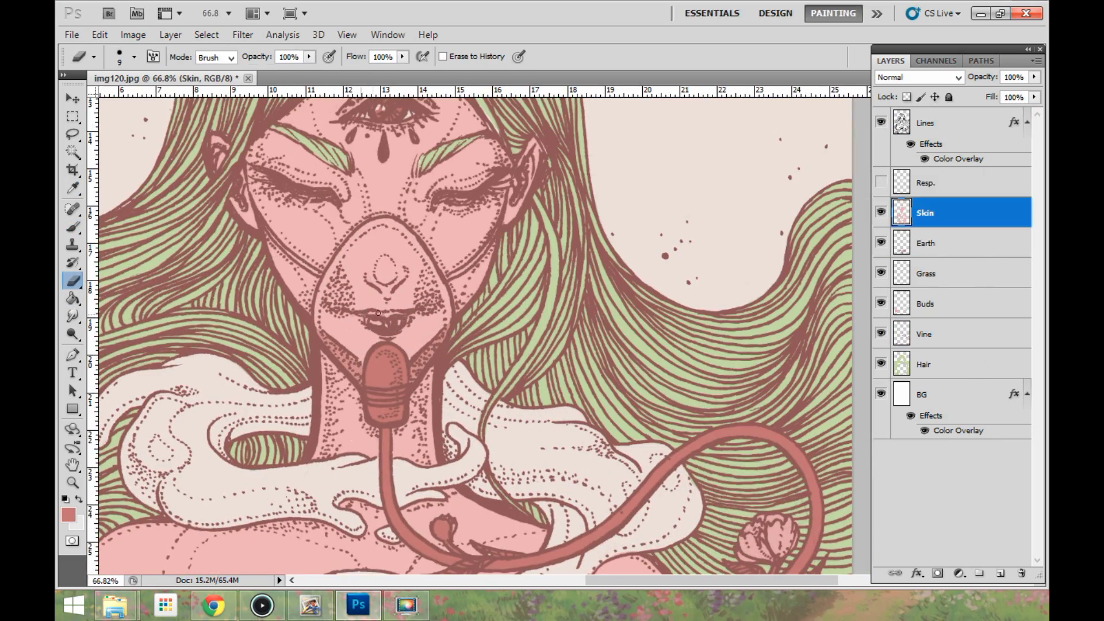
- Paint the lips in the vine's red and show the Resp. layer again
left_click(402, 316, "ctrl")
key("b")
scroll(418, 381, "down", 3)
left_click(882, 181)
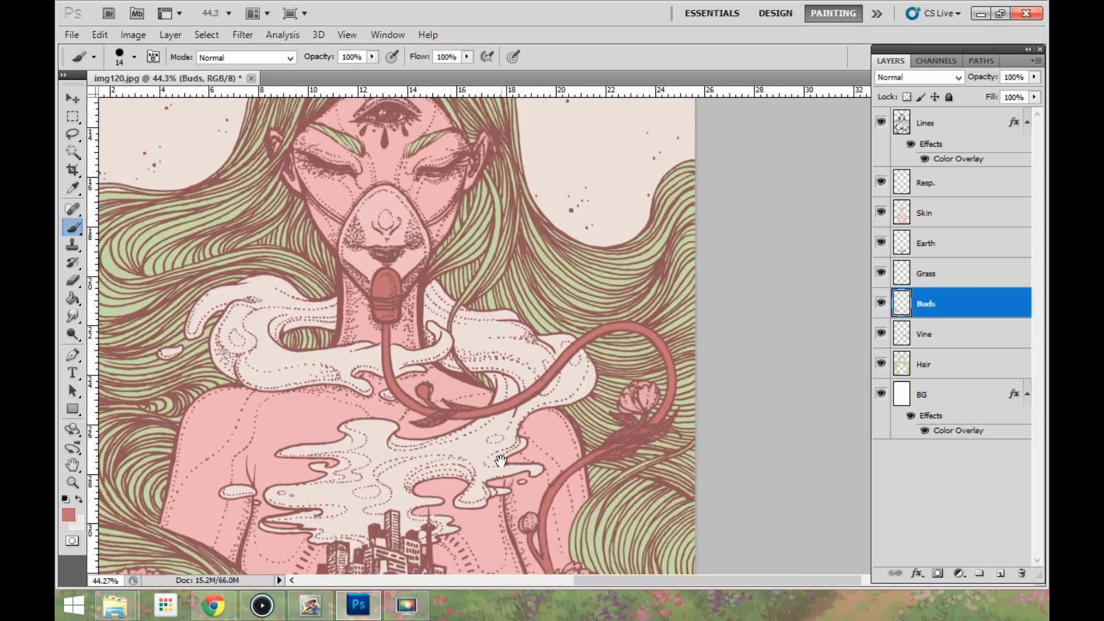
- Erase stray specks from the background around the head and hair on the Lines layer
left_click_drag(460, 460, 398, 192)
scroll(415, 230, "down", 3)
left_click_drag(552, 334, 533, 495)
scroll(507, 403, "up", 1)
left_click_drag(414, 195, 462, 340)
scroll(462, 341, "up", 6)
left_click(949, 123)
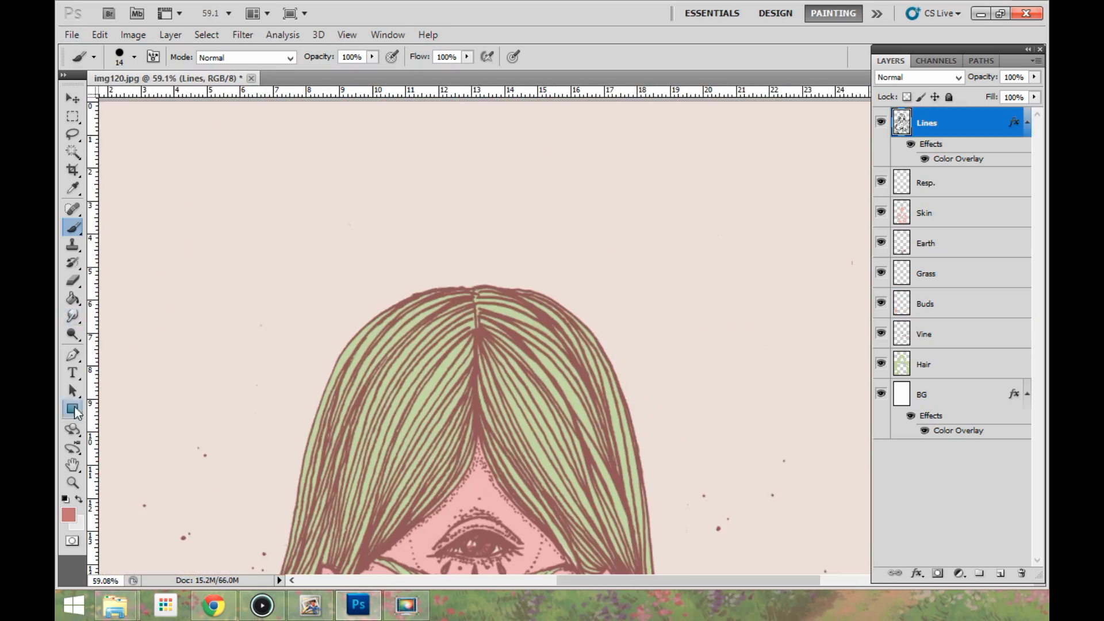
left_click(72, 281)
left_click_drag(602, 489, 311, 155)
left_click_drag(545, 461, 631, 172)
left_click_drag(322, 454, 547, 187)
left_click_drag(460, 190, 469, 484)
left_click_drag(465, 190, 477, 470)
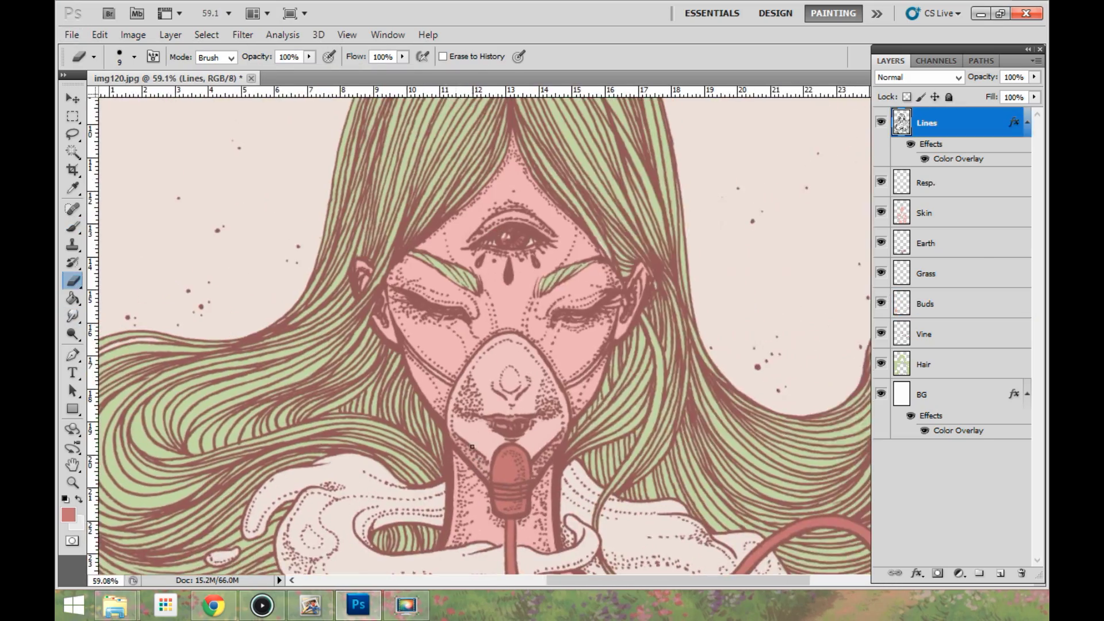
- Sample the light green from the hair and fill the uncoloured gaps around the head on the Hair layer
left_click(949, 365)
left_click(69, 515)
left_click(346, 276)
left_click(933, 185)
key("b")
left_click_drag(604, 243, 504, 274)
scroll(358, 428, "down", 6)
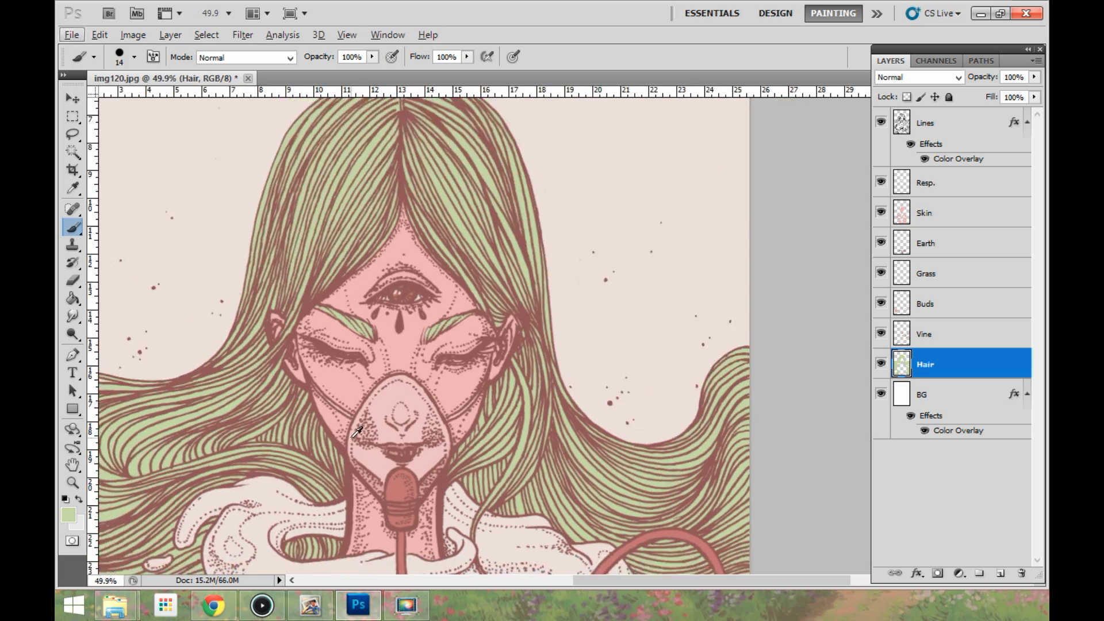
- Sample the mauve from the earth and paint several of the city buildings with it, working on the Hair and Earth layers
left_click_drag(373, 449, 403, 205)
scroll(368, 449, "up", 6)
left_click(69, 515)
left_click(325, 441)
left_click(921, 197)
left_click(949, 243)
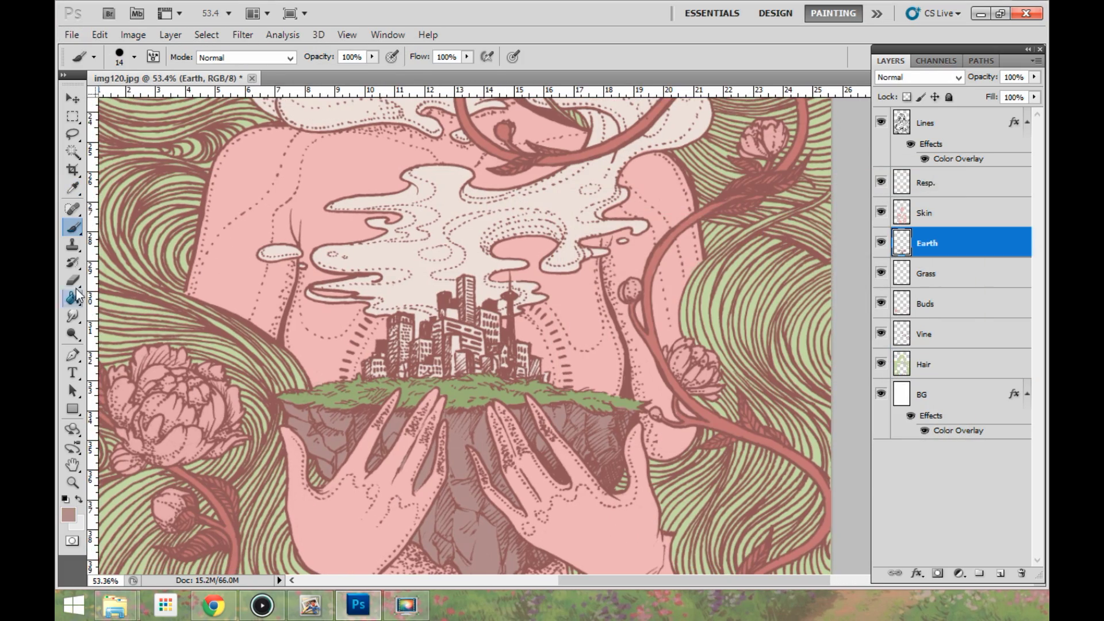
left_click(949, 365)
mouse_move(398, 322)
left_mouse_down()
mouse_move(402, 355)
mouse_move(375, 364)
left_mouse_up()
left_click(949, 244)
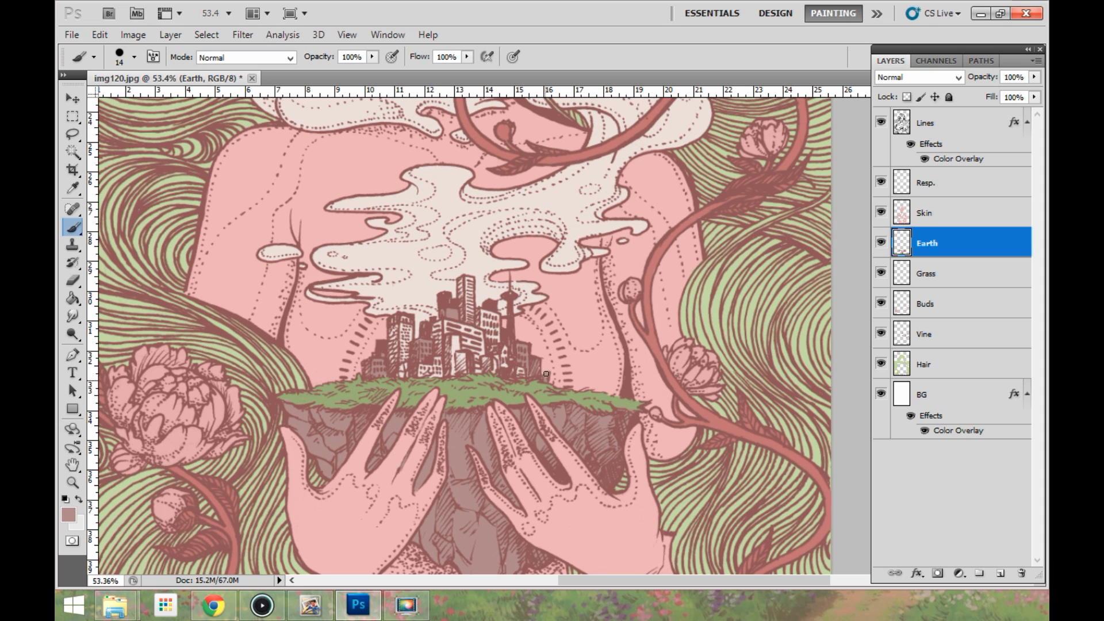
- Paint more of the city buildings in the vine's red on the Vine layer
left_click(925, 335)
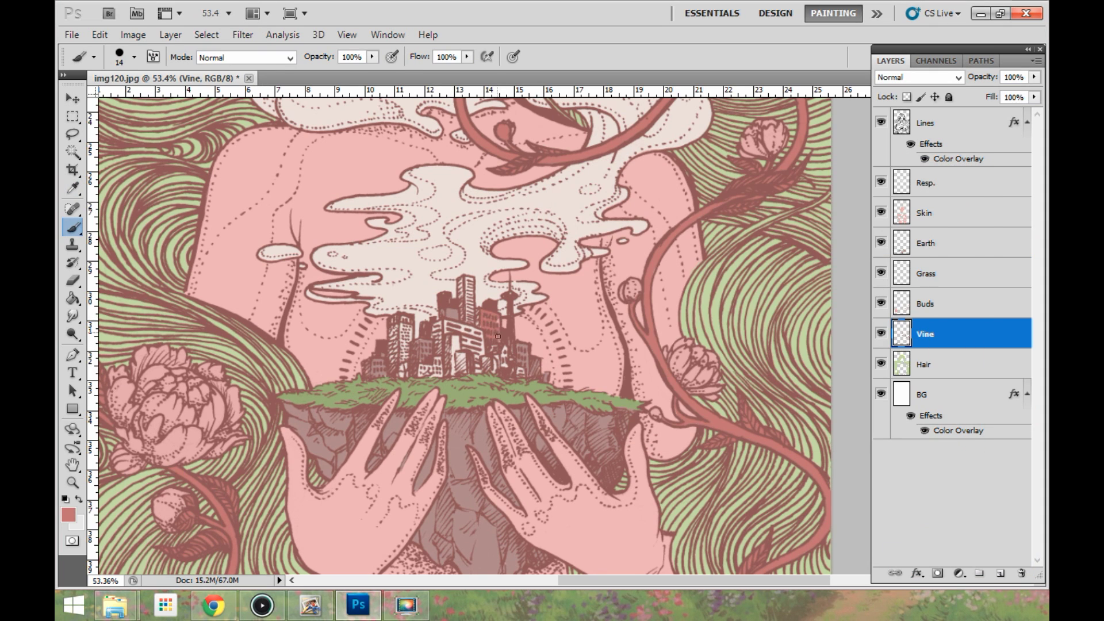
left_click(949, 211)
left_click(947, 336)
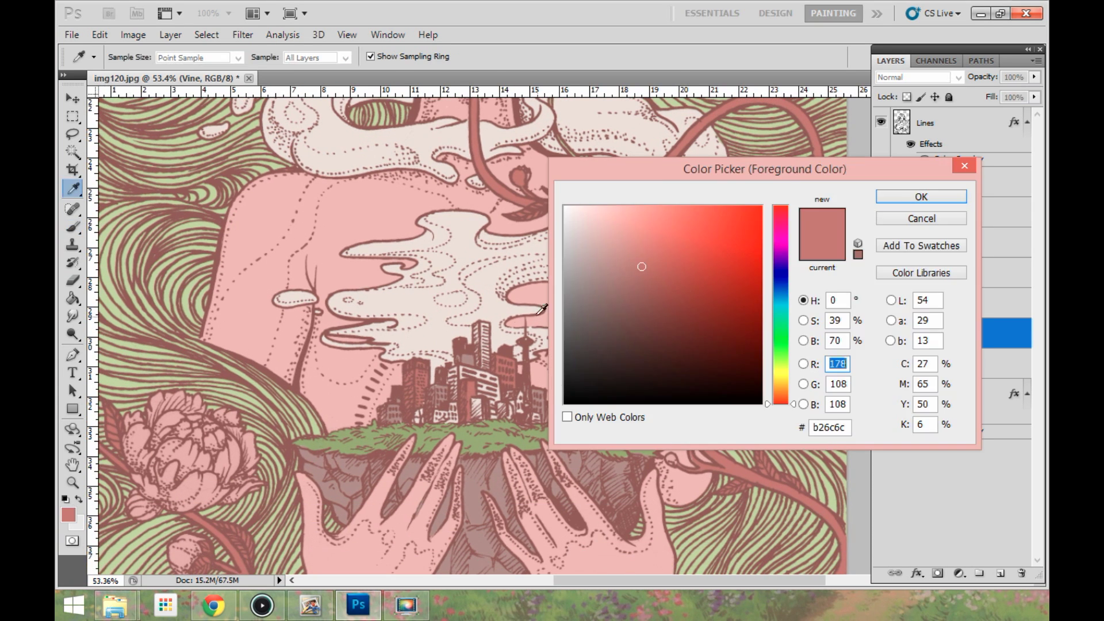
left_click(924, 213)
- Paint some of the lower city buildings in the flower pink on the Buds layer
left_click(926, 304)
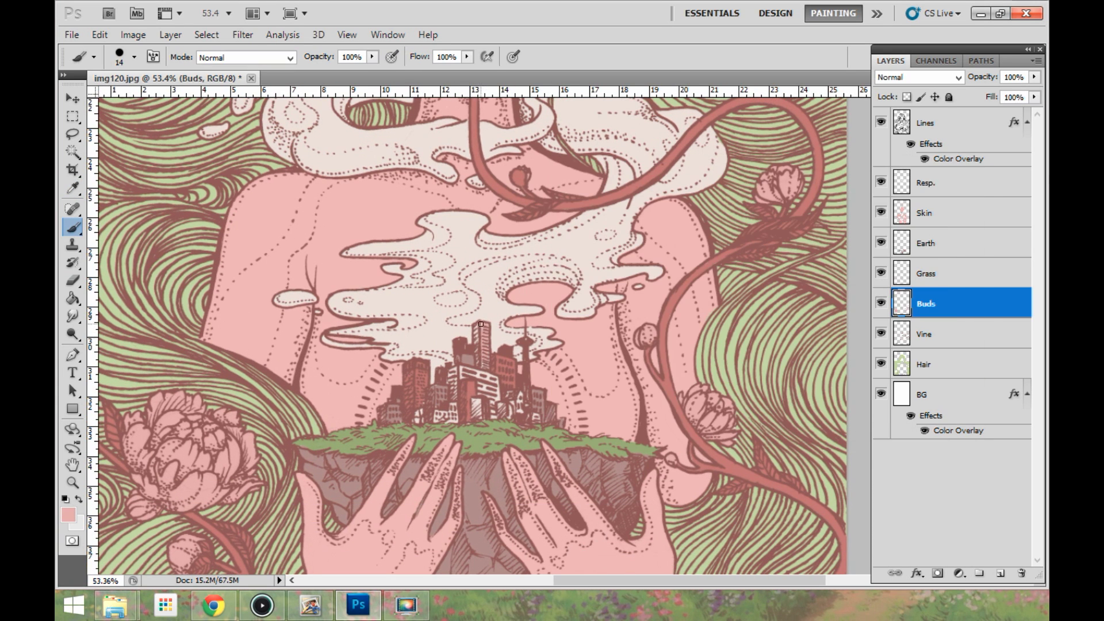
left_click_drag(437, 415, 454, 413)
left_click(419, 416)
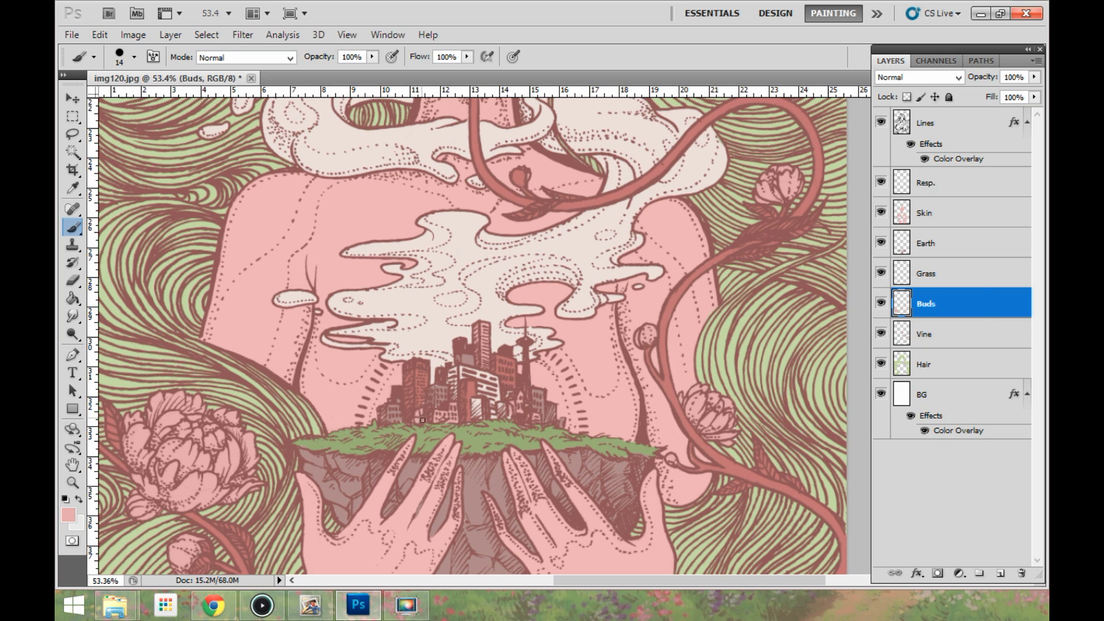
left_click(68, 515)
left_click(940, 185)
- Colour the remaining city buildings with the earth's mauve and a sampled skin pink, using the Earth and Skin layers
left_click(926, 334)
left_click(68, 516)
left_click(480, 501)
left_click(939, 184)
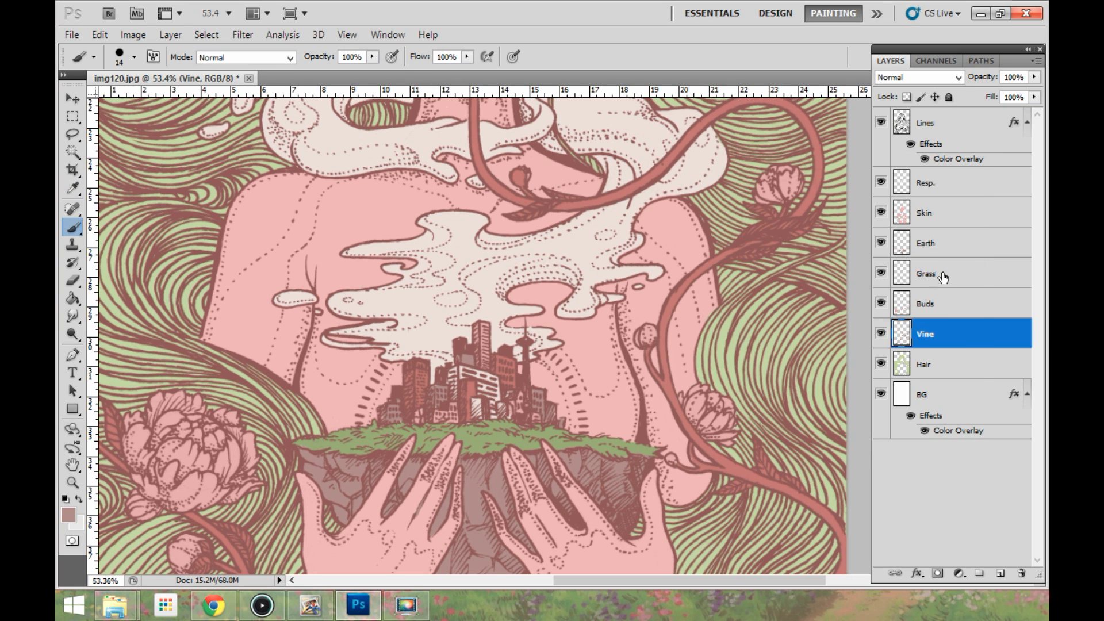
left_click(926, 244)
key("alt+bracketright")
left_click(476, 405, "alt")
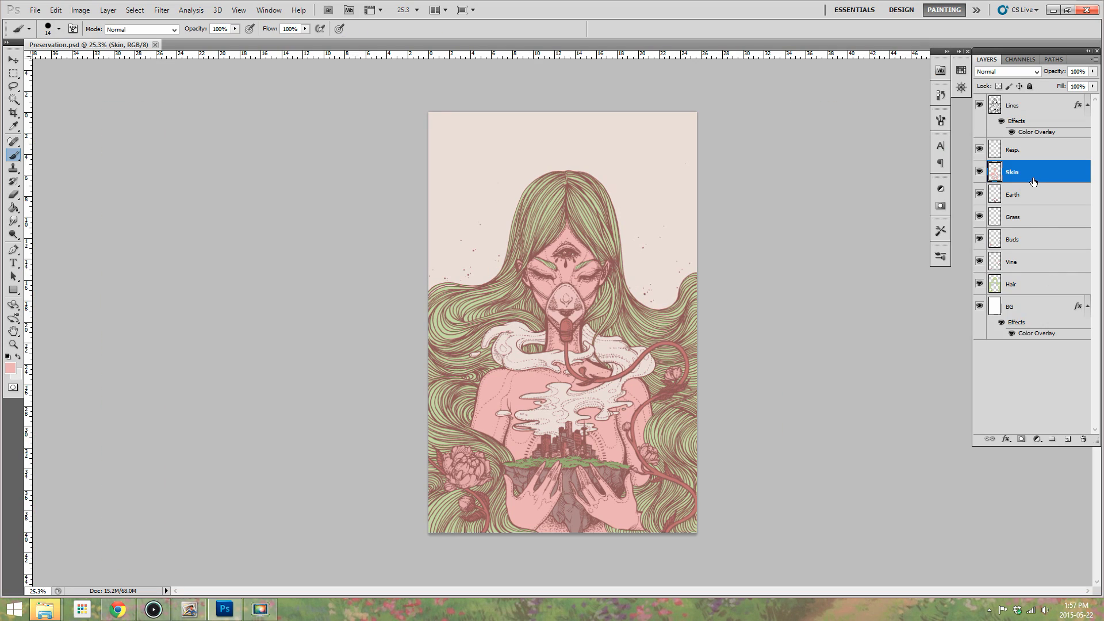
- Add a Color Overlay effect in muted pink #d3aaaa to the Skin layer
double_click(1034, 182)
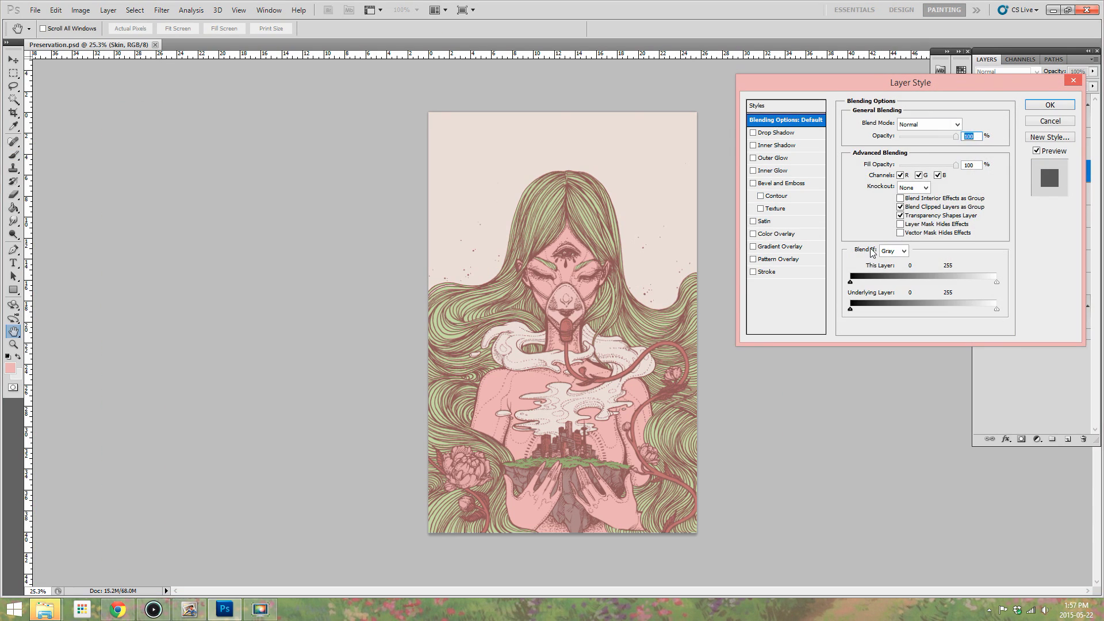
left_click(777, 234)
left_click(962, 124)
left_click_drag(633, 176, 942, 196)
left_click(659, 221)
left_click_drag(782, 246, 799, 237)
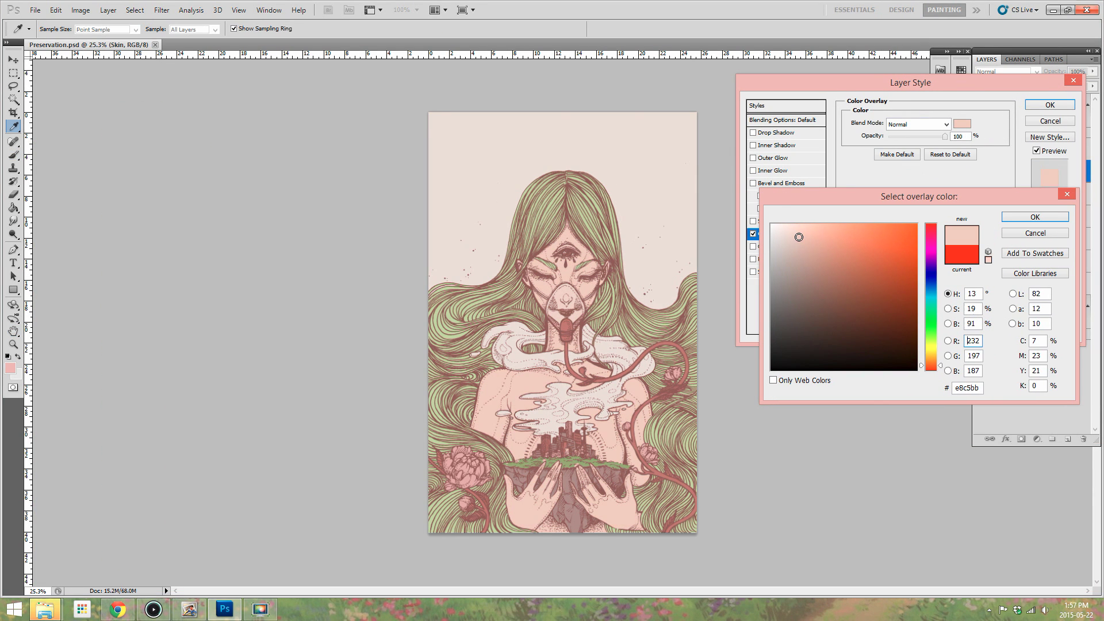
left_click(931, 370)
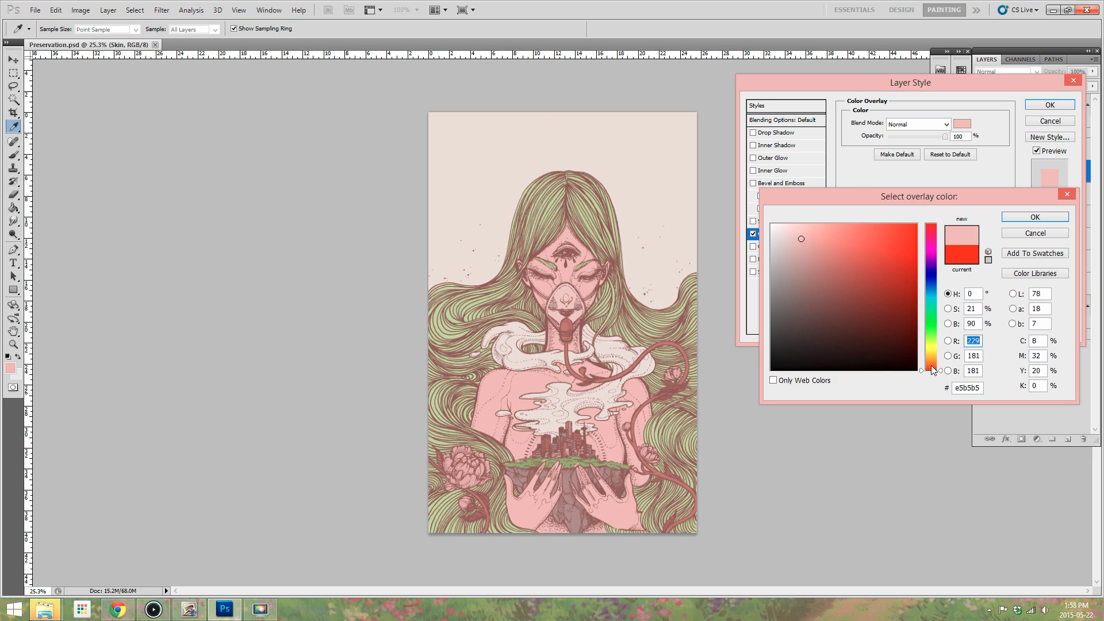
left_click(797, 237)
left_click_drag(789, 239, 800, 257)
left_click(1034, 218)
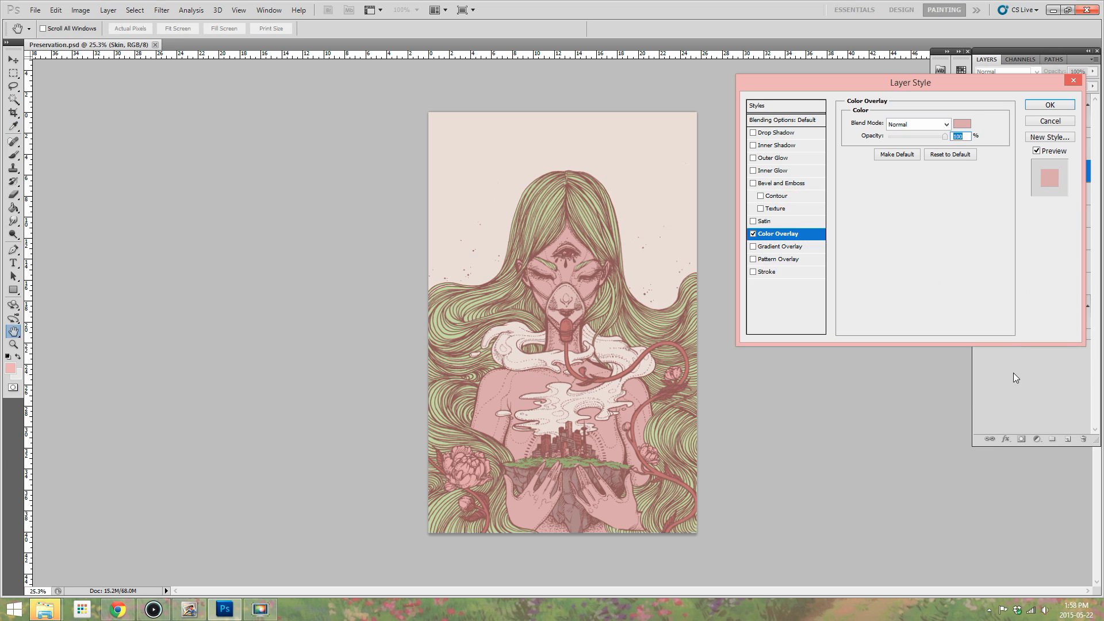
left_click(1046, 106)
- Add a Color Overlay effect in pale pink #fbd4d4 to the Buds layer
double_click(1023, 265)
left_click(769, 234)
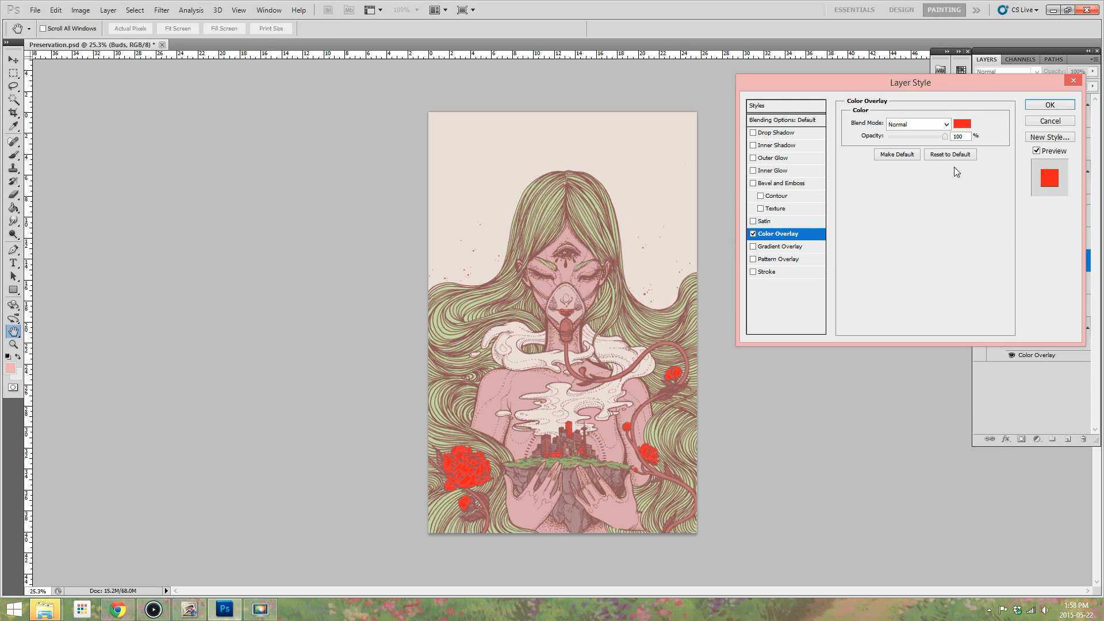
left_click(961, 124)
left_click(670, 242)
left_click_drag(788, 239, 790, 231)
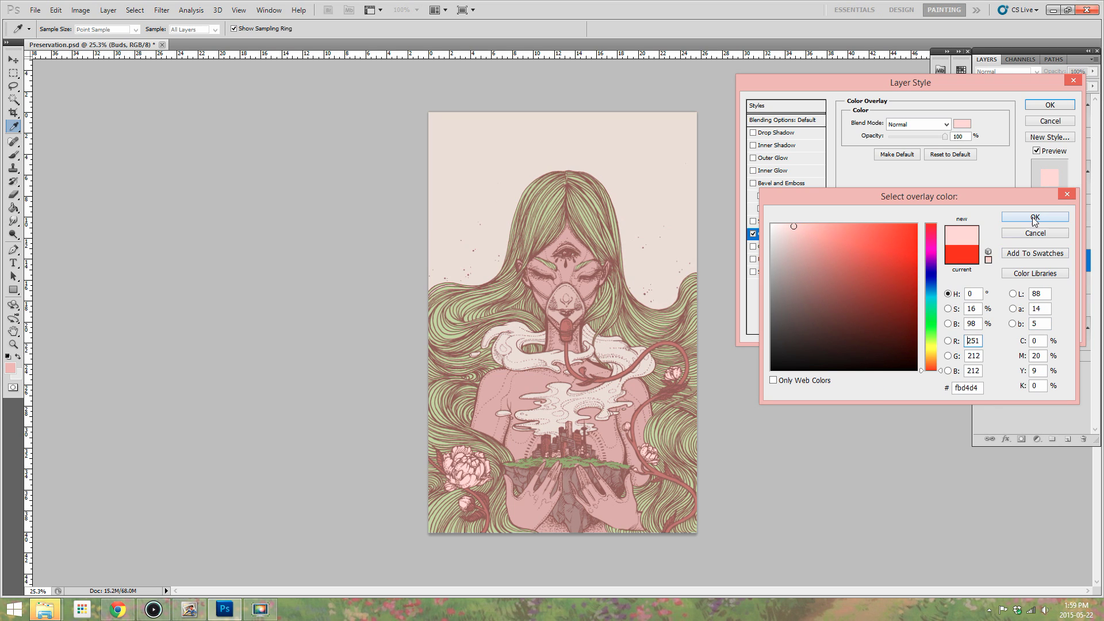
left_click(1035, 218)
left_click(1051, 106)
- Change the Skin layer's Color Overlay to a brighter, warmer pink
double_click(1034, 199)
left_click(962, 124)
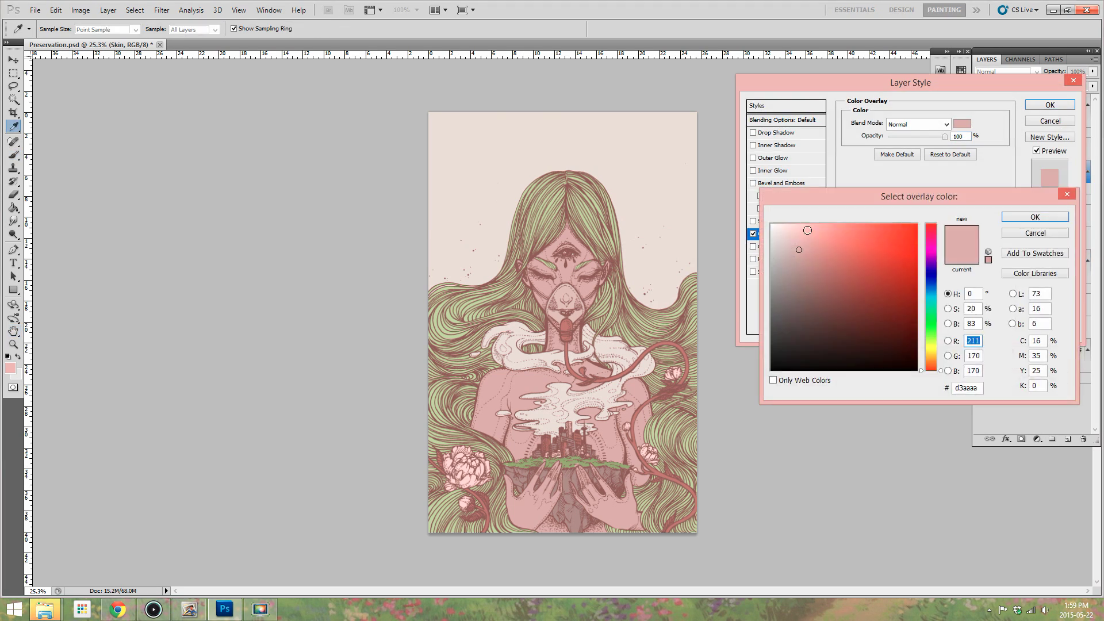
left_click_drag(796, 239, 797, 241)
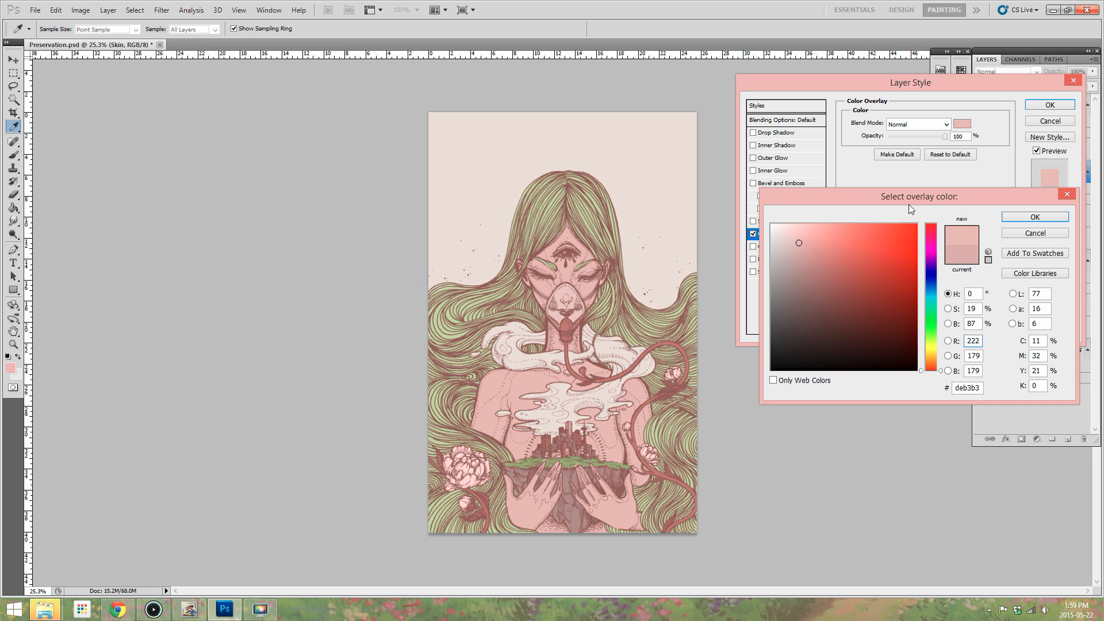
left_click(813, 251)
left_click(800, 245)
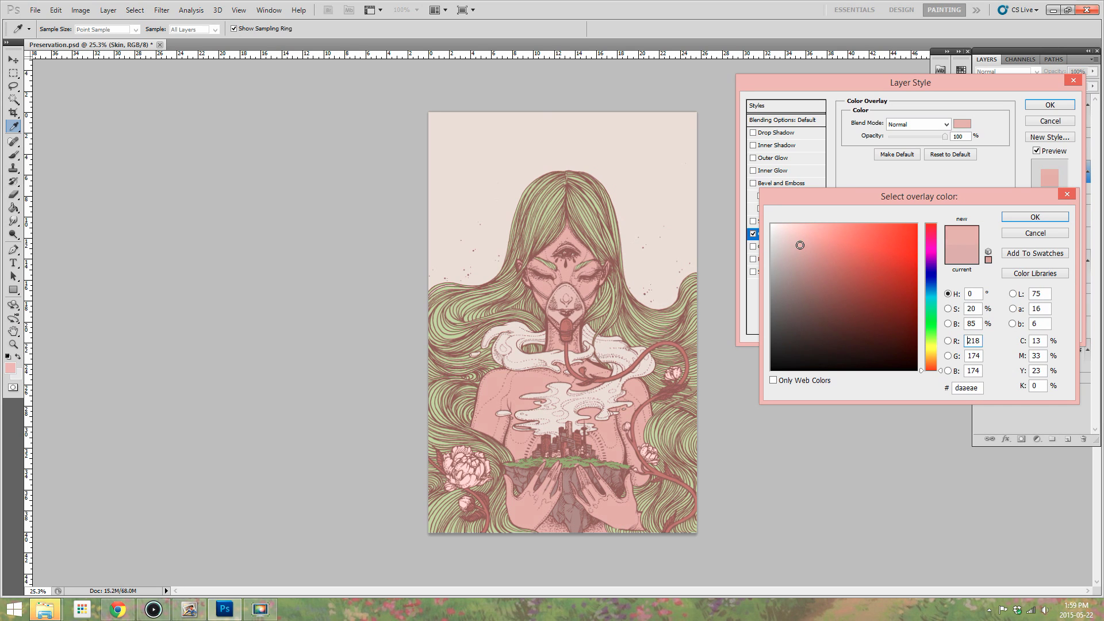
left_click(1021, 218)
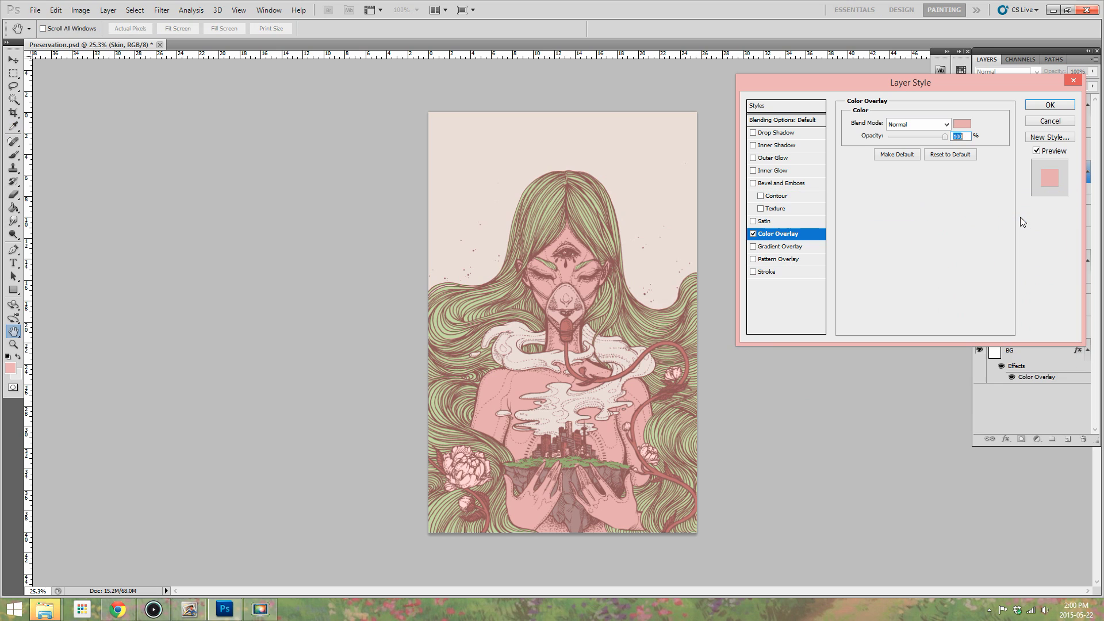
key("Return")
- Change the Lines layer's Color Overlay to a softer, muted reddish brown
double_click(1038, 133)
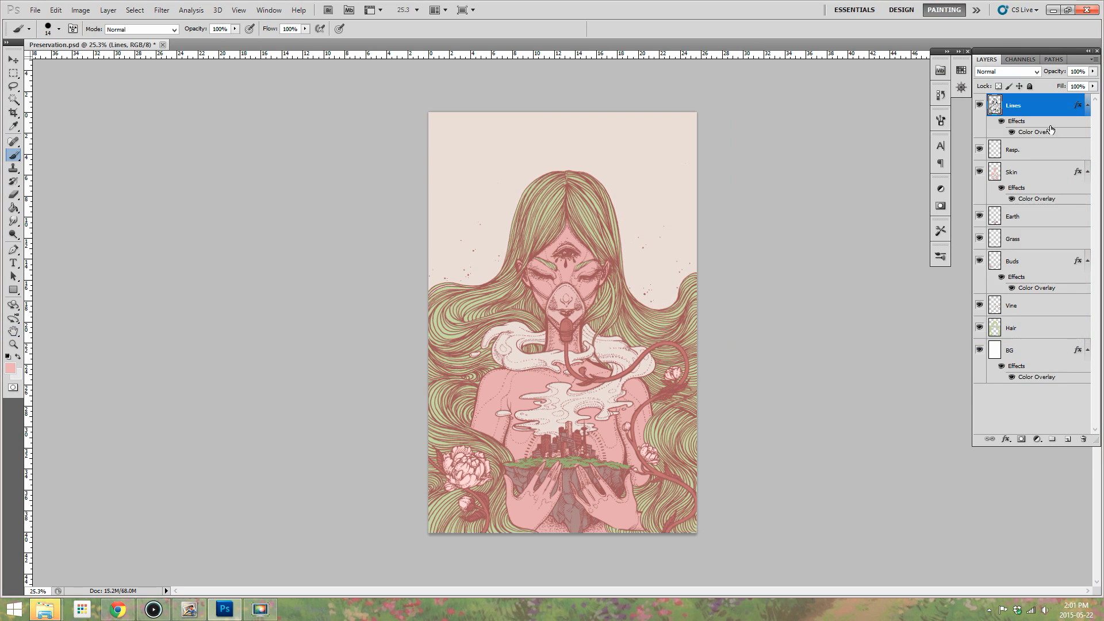
left_click(963, 124)
left_click(827, 280)
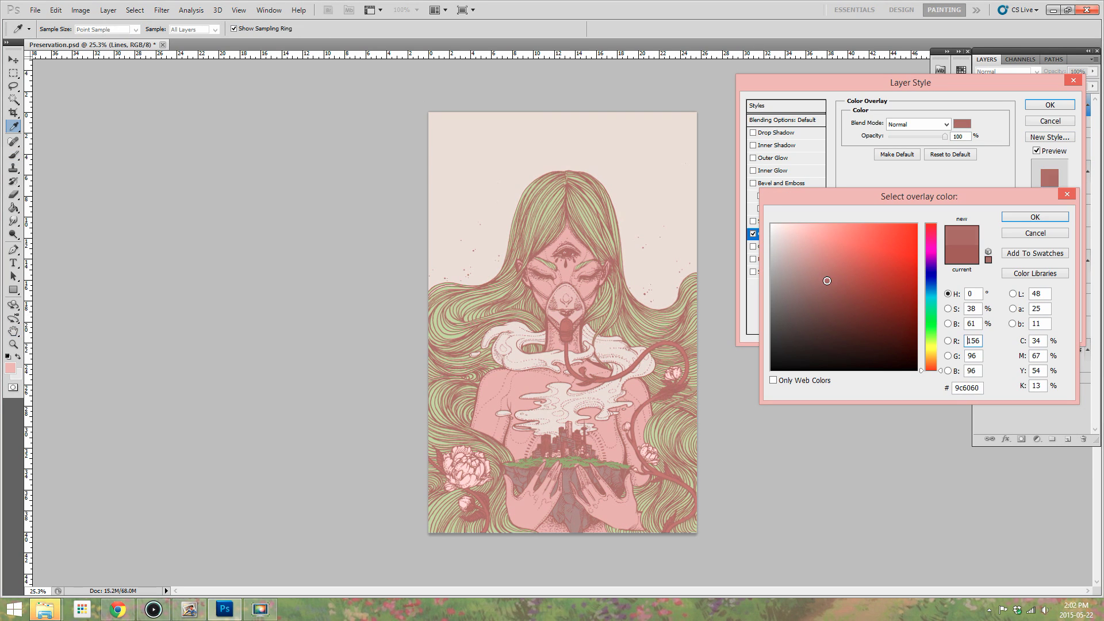
mouse_move(830, 283)
left_mouse_down()
mouse_move(777, 234)
mouse_move(891, 242)
mouse_move(855, 274)
mouse_move(865, 262)
mouse_move(834, 268)
mouse_move(834, 290)
mouse_move(855, 287)
mouse_move(841, 274)
mouse_move(824, 280)
left_mouse_up()
left_click(1016, 218)
left_click(1049, 105)
left_click(13, 345)
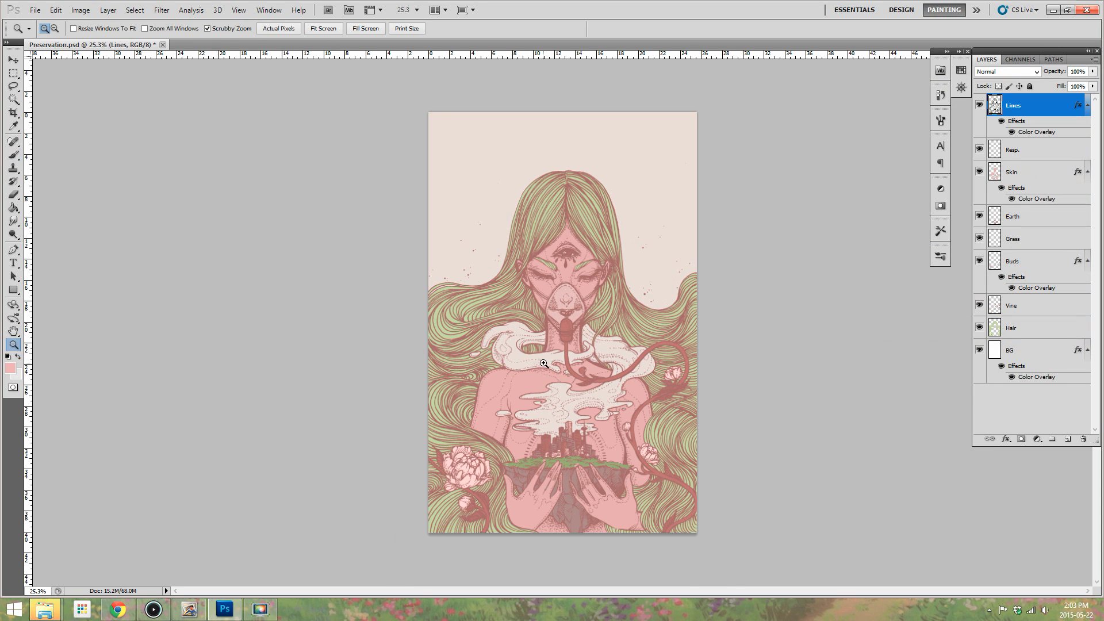
left_click(564, 326)
scroll(564, 326, "down", 2)
left_click(1012, 172)
key("e")
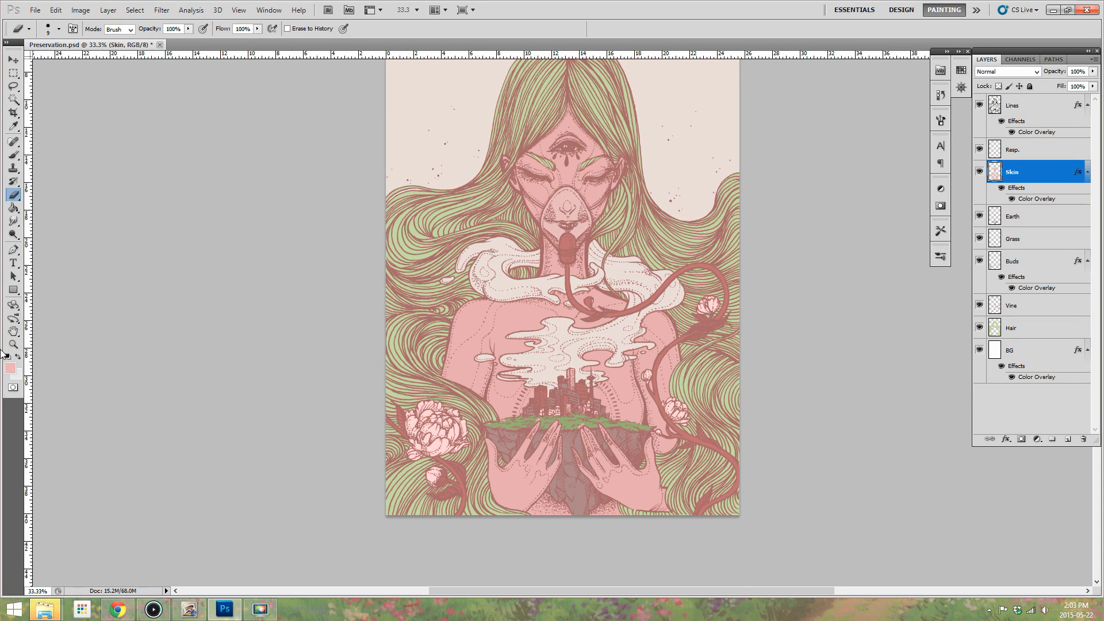
scroll(564, 326, "up", 2)
- Add a Color Overlay effect in muted sage green to the Hair layer
double_click(1027, 329)
left_click(780, 234)
left_click(962, 123)
left_click(568, 468)
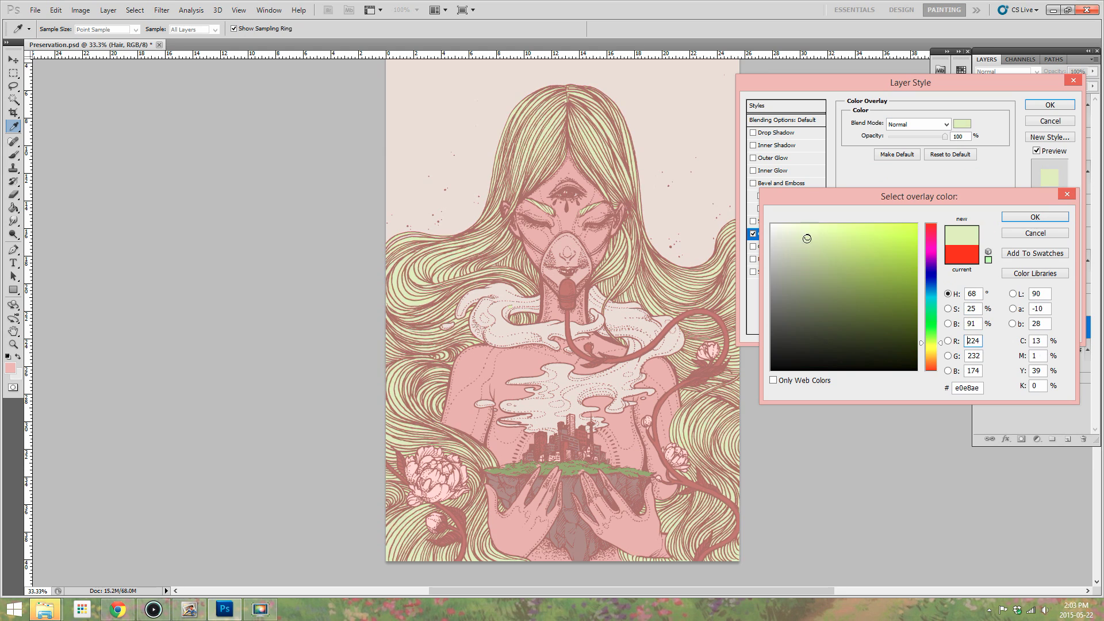
left_click_drag(807, 238, 812, 264)
left_click(1032, 218)
left_click(1049, 105)
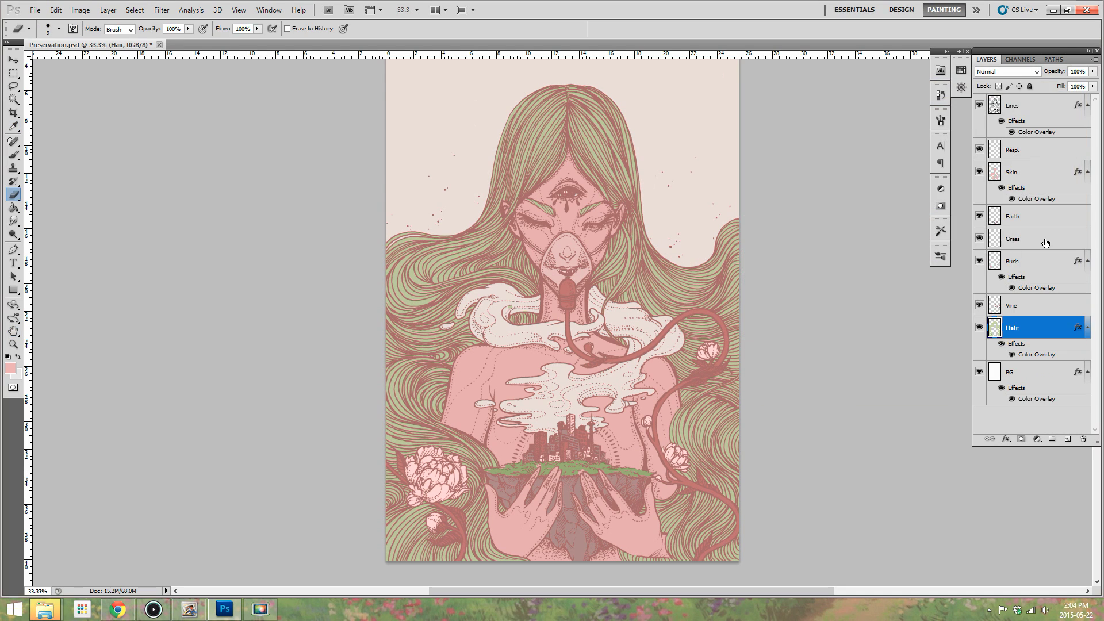
- Add a Color Overlay effect to the Grass layer and tune its colour to a muted grey-green
double_click(1042, 239)
left_click(778, 234)
left_click(968, 126)
left_click(715, 271)
mouse_move(813, 270)
left_mouse_down()
mouse_move(823, 270)
mouse_move(805, 269)
left_mouse_up()
left_click_drag(932, 323, 934, 353)
left_click(1018, 216)
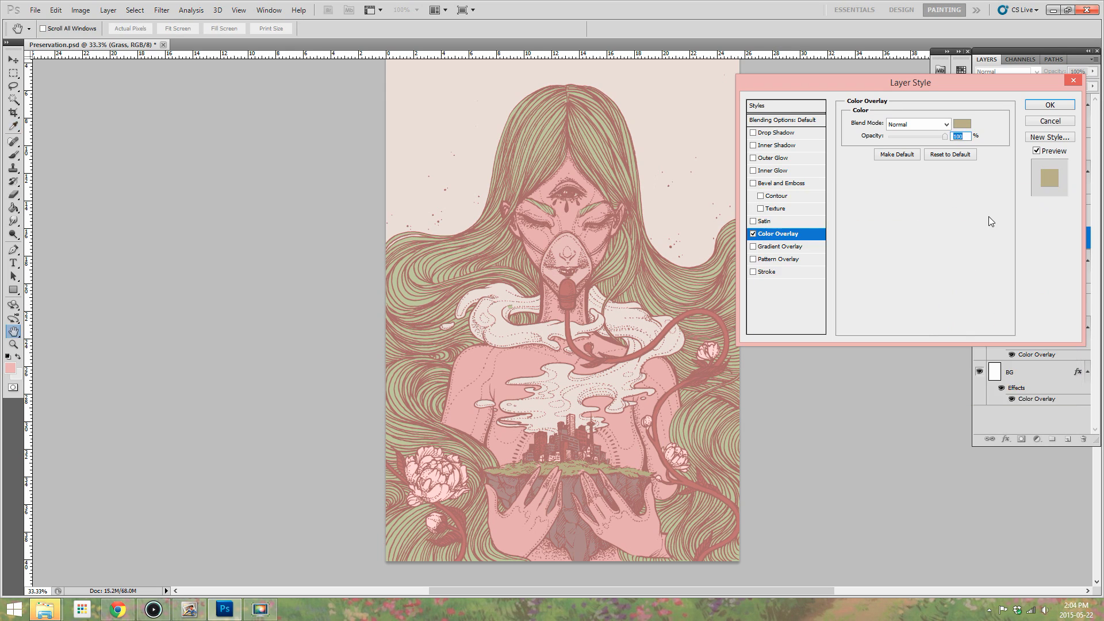
left_click(963, 124)
mouse_move(810, 265)
left_mouse_down()
mouse_move(801, 253)
mouse_move(814, 261)
left_mouse_up()
left_click(805, 272)
left_click(1035, 217)
left_click(1050, 105)
- Erase the stray pink specks from the left end of the grass, working on the Skin and Earth layers
left_click(1032, 177)
double_click(13, 344)
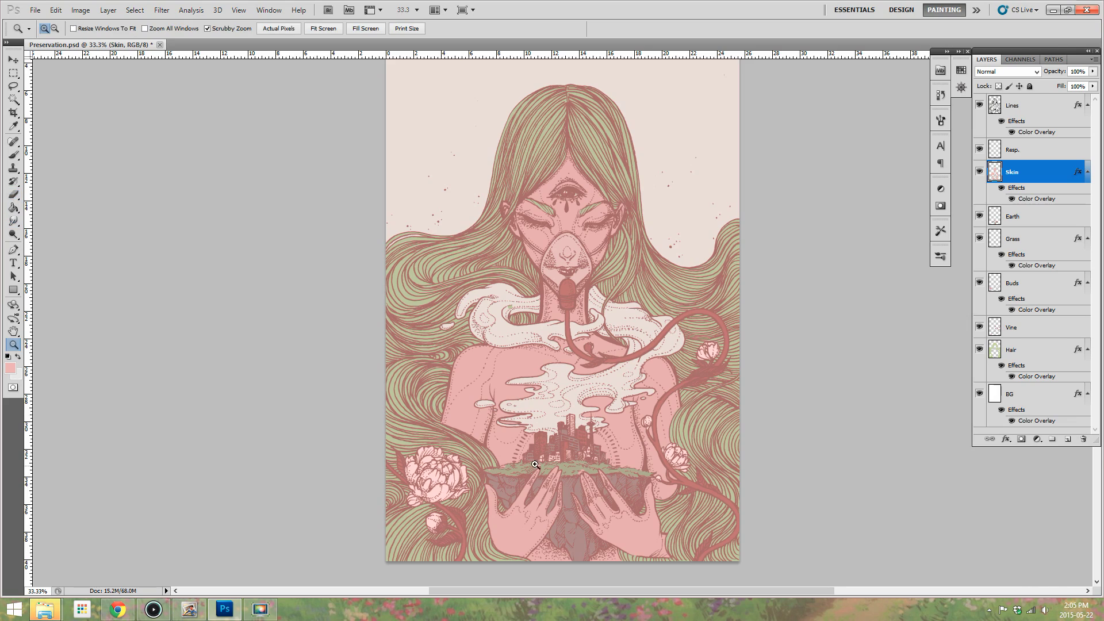
left_click(14, 195)
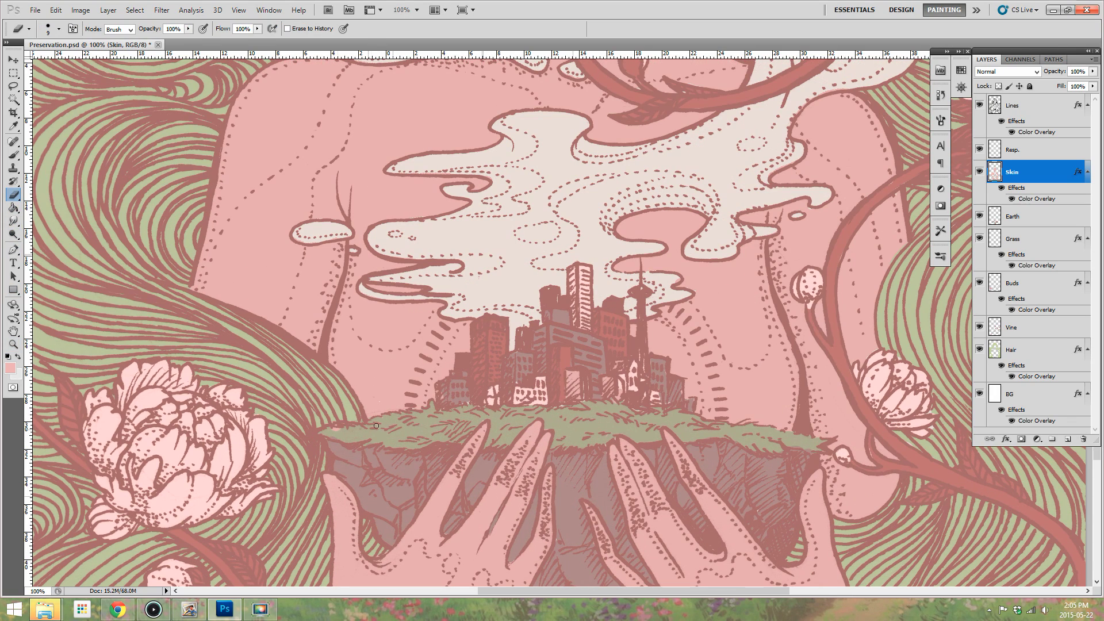
left_click(1000, 212)
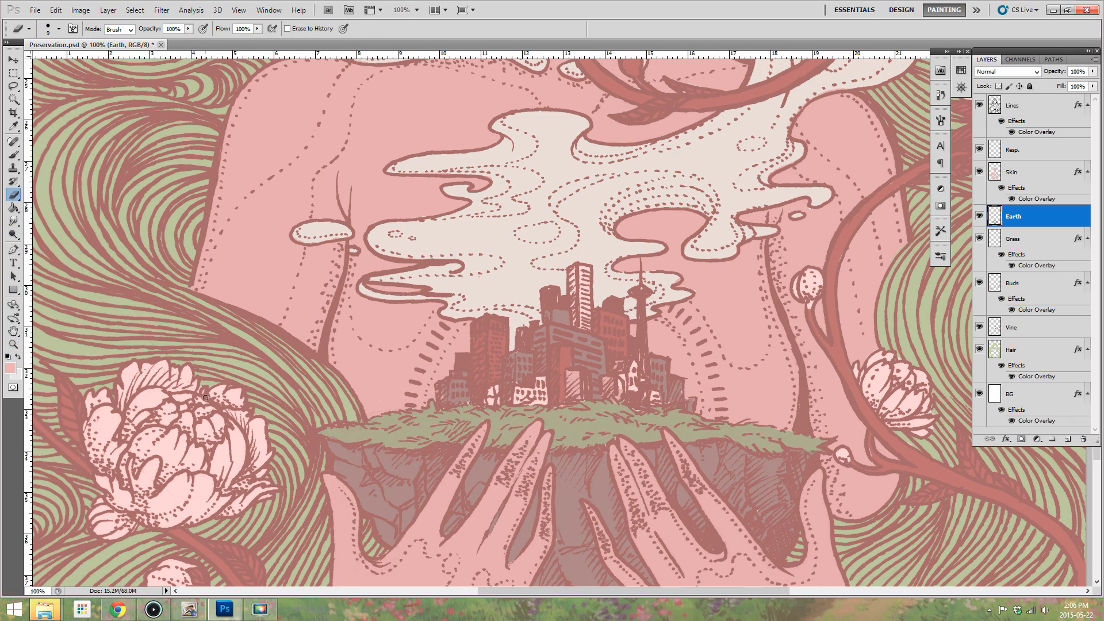
key("alt+bracketright")
- Erase the stray hair green along the inner edge of the smoke beside the neck on the Hair layer
scroll(727, 376, "up", 7)
left_click(1021, 350)
left_click_drag(395, 278, 403, 285)
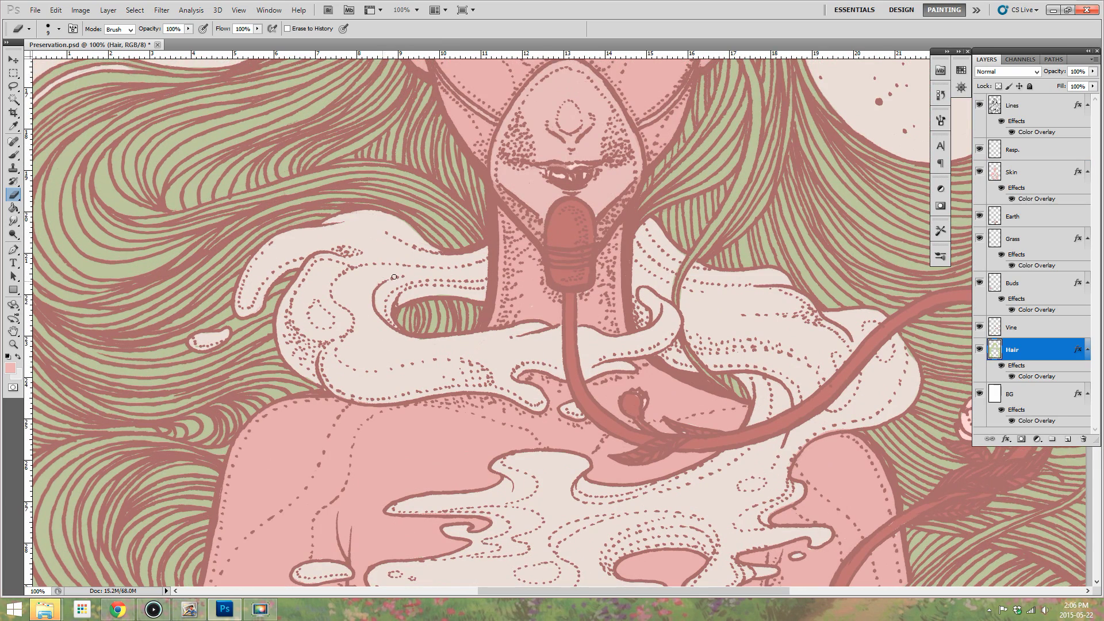
- Touch up the vine across the chest with the Brush on the Vine layer, using the vine's sampled red
scroll(398, 282, "down", 1)
left_click(1029, 327)
left_click(10, 368)
left_click(726, 393)
left_click(1047, 212)
left_click(13, 156)
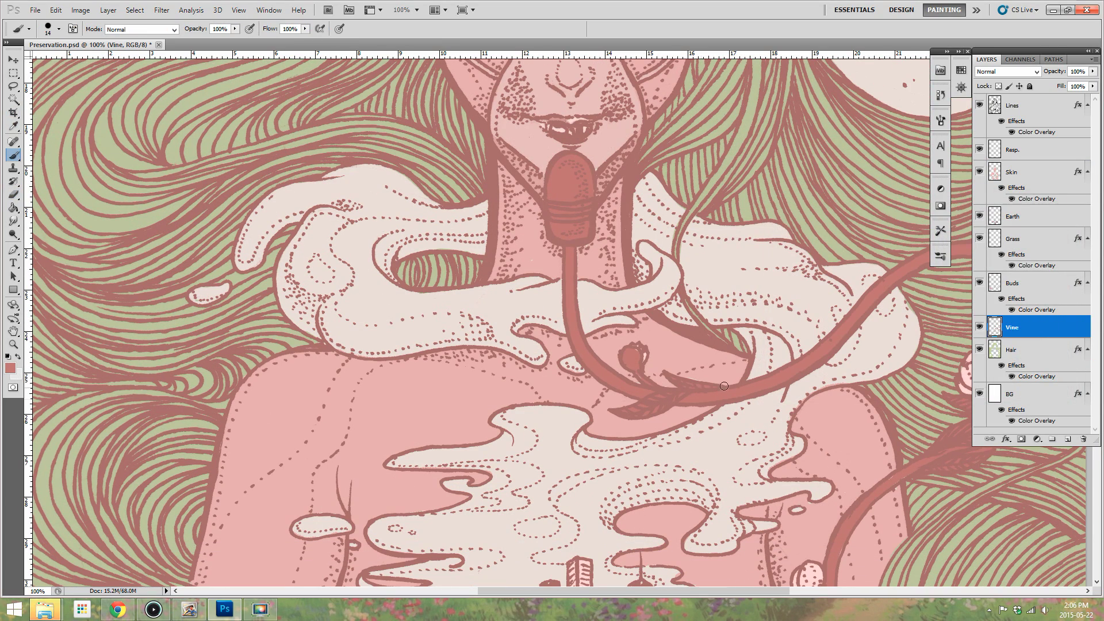
- Touch up the skin around the vine and smoke on the Skin layer with sampled skin pink and the Eraser
scroll(685, 385, "down", 1)
left_click(1021, 172)
left_click(13, 195)
left_click(1036, 217)
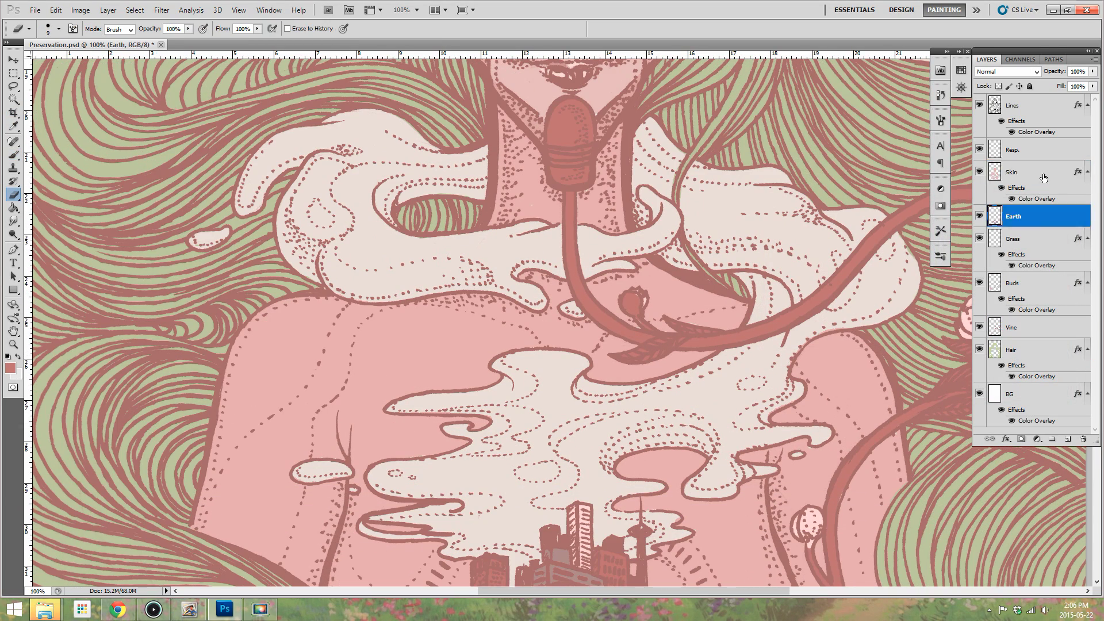
left_click(1042, 173)
left_click(10, 368)
left_click(690, 296)
left_click(1047, 211)
left_click(14, 155)
scroll(573, 401, "down", 2)
key("e")
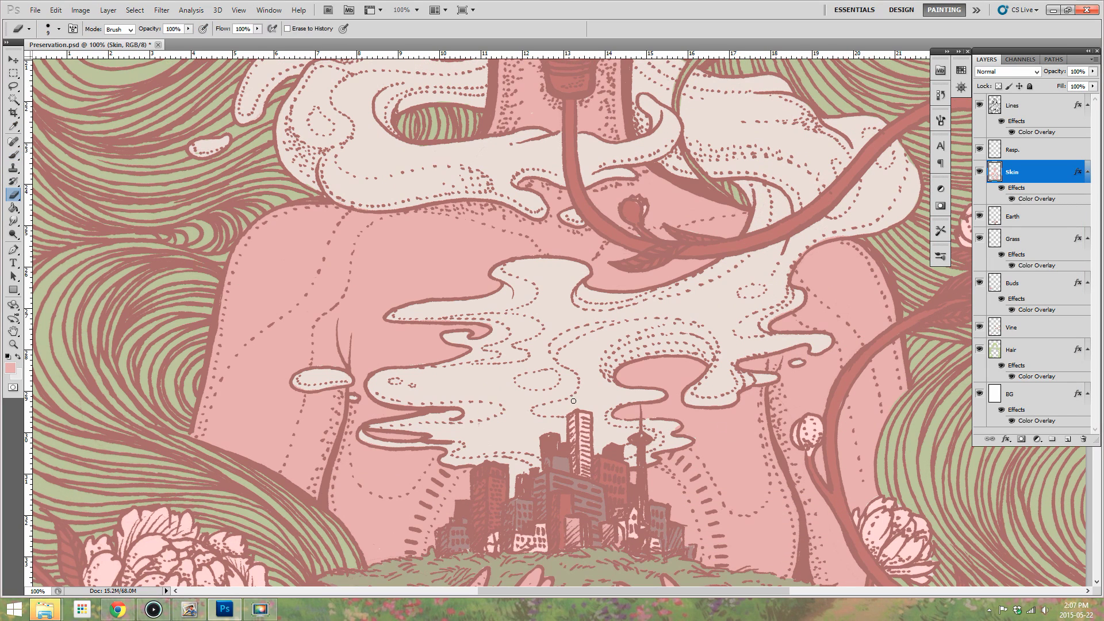
- Sample the vine red again and retouch the leafy part of the stem on the Vine layer
left_click(1020, 330)
left_click(10, 368)
left_click(726, 248)
left_click(1047, 211)
left_click(1021, 172)
left_click(1021, 328)
key("b")
- Clean up the skin colour along the smoke edges above the city on the Skin layer, using sampled skin pink and the Eraser
scroll(839, 401, "down", 3)
key("alt+bracketright")
key("alt+bracketright")
key("alt+bracketright")
key("alt+bracketright")
key("alt+bracketleft")
key("alt+bracketleft")
key("alt+bracketleft")
key("alt+bracketleft")
key("alt+bracketright")
key("alt+bracketright")
key("alt+bracketright")
key("alt+bracketright")
key("e")
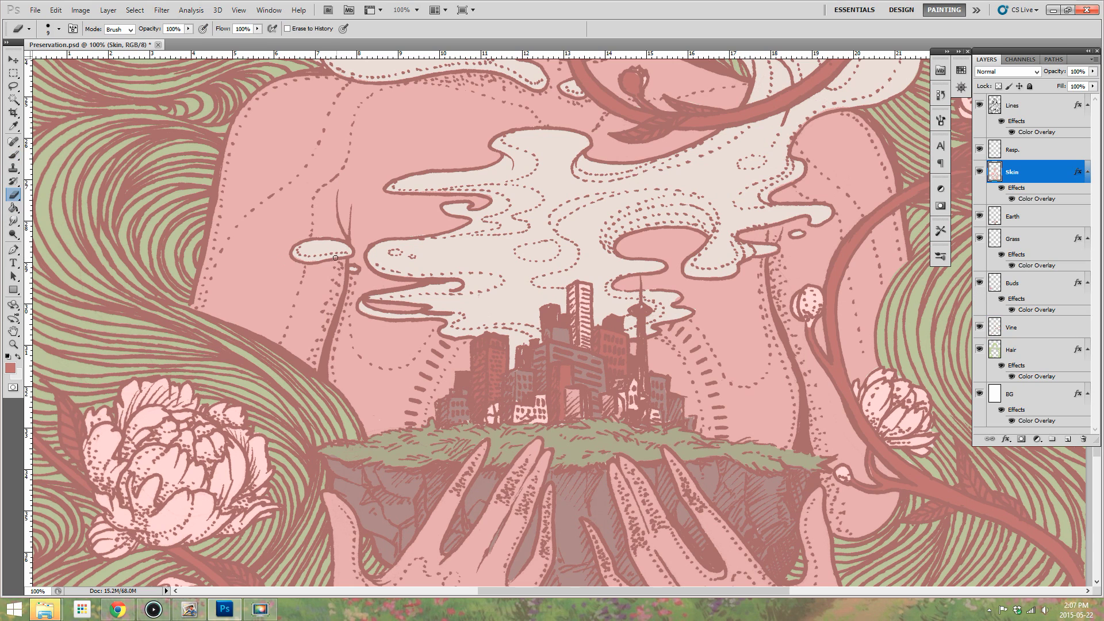
key("b")
left_click(10, 367)
left_click(730, 299)
left_click(1047, 211)
key("e")
key("b")
key("e")
left_click_drag(423, 191, 453, 191)
- Change the Skin layer's Color Overlay to a lighter, softer pink
key("ctrl+0")
double_click(1037, 199)
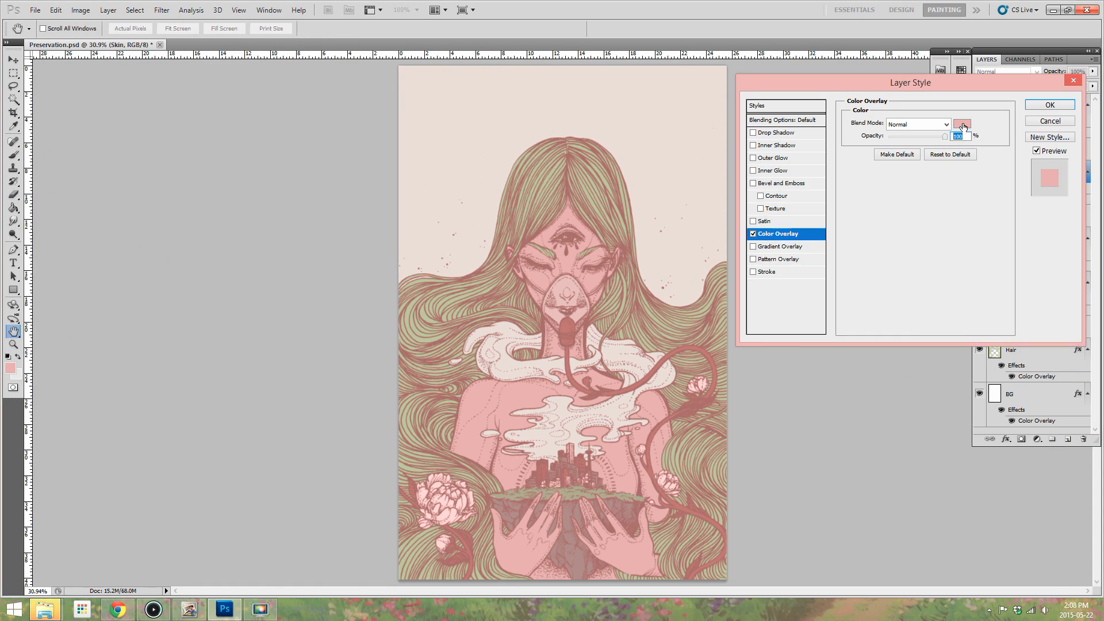
left_click(962, 124)
left_click(797, 240)
left_click(1035, 221)
left_click_drag(798, 241, 814, 247)
left_click(1049, 107)
- Change the Buds layer's Color Overlay to a stronger salmon pink
double_click(1007, 299)
left_click(962, 124)
left_click(1034, 218)
left_click(1050, 105)
- Set the foreground colour to the respirator valve's red #b36d6d with the Skin layer active, and save the document
key("z")
left_click(556, 238)
left_click(556, 239)
left_click(556, 239)
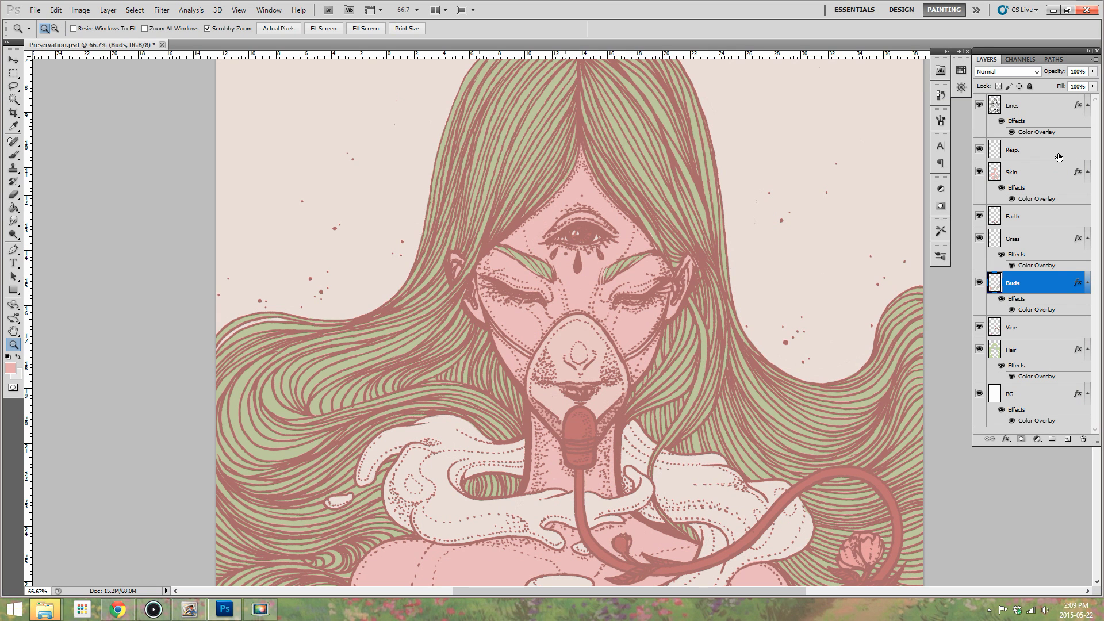
left_click(1041, 152)
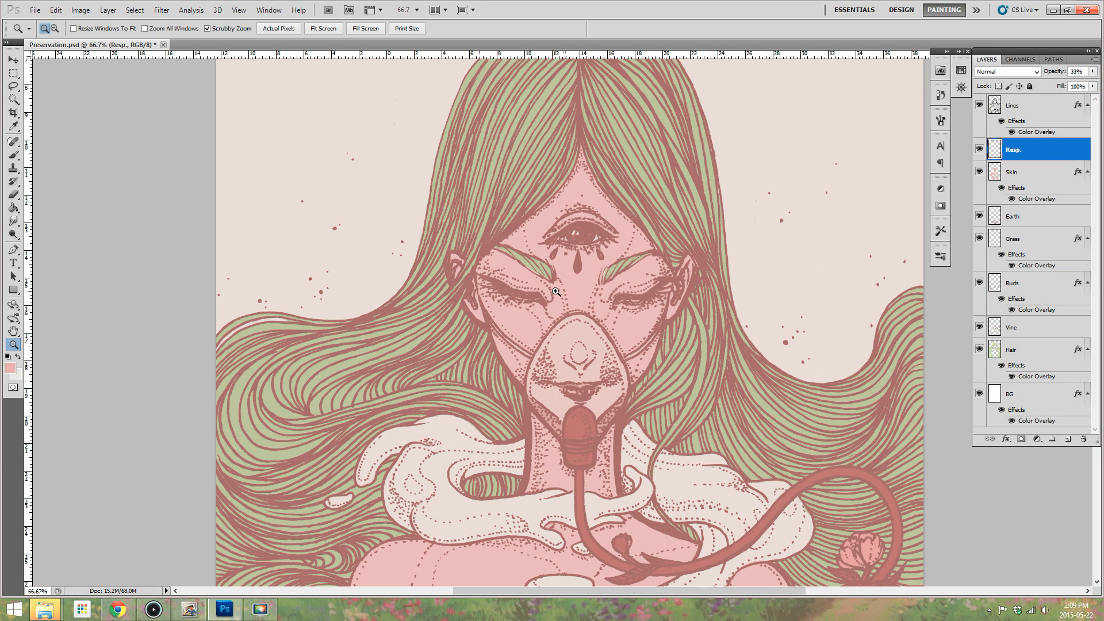
left_click(1040, 173)
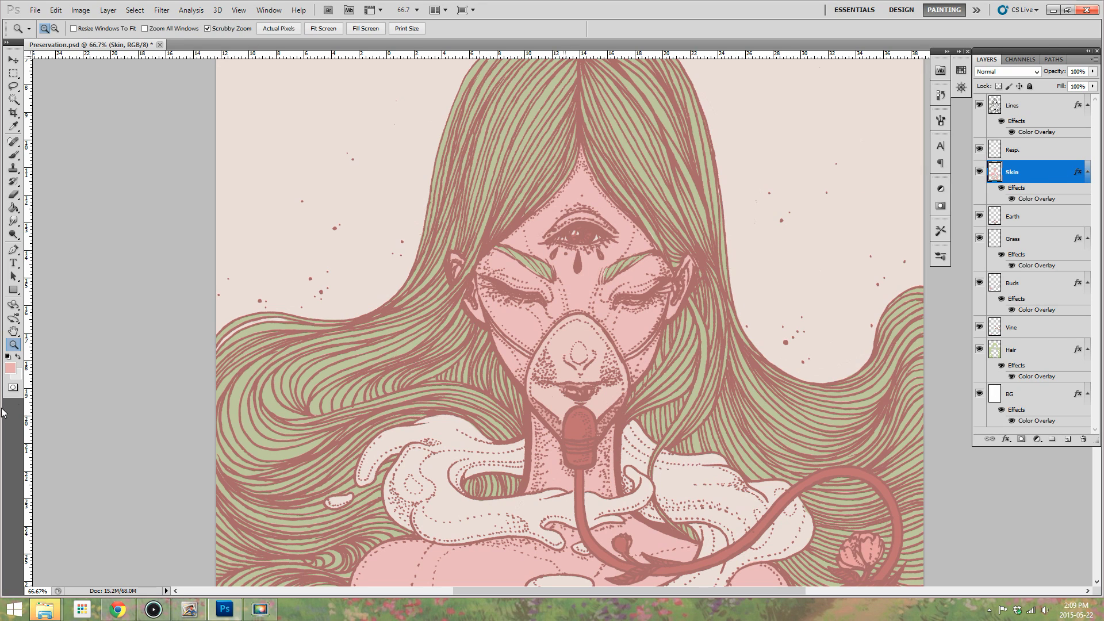
left_click(11, 368)
left_click(578, 424)
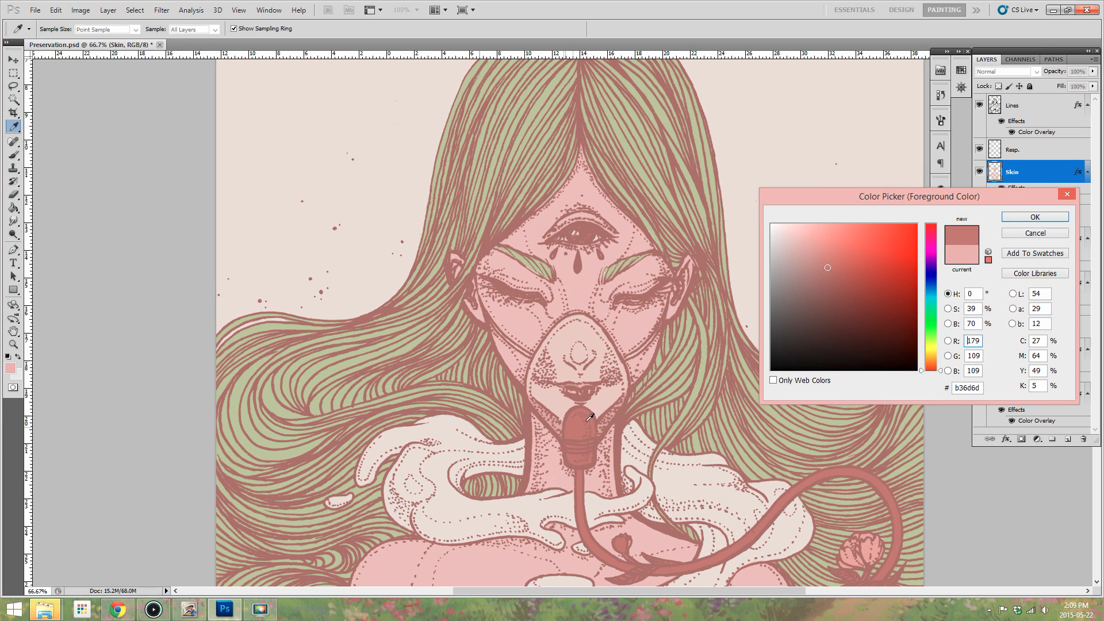
left_click(1035, 217)
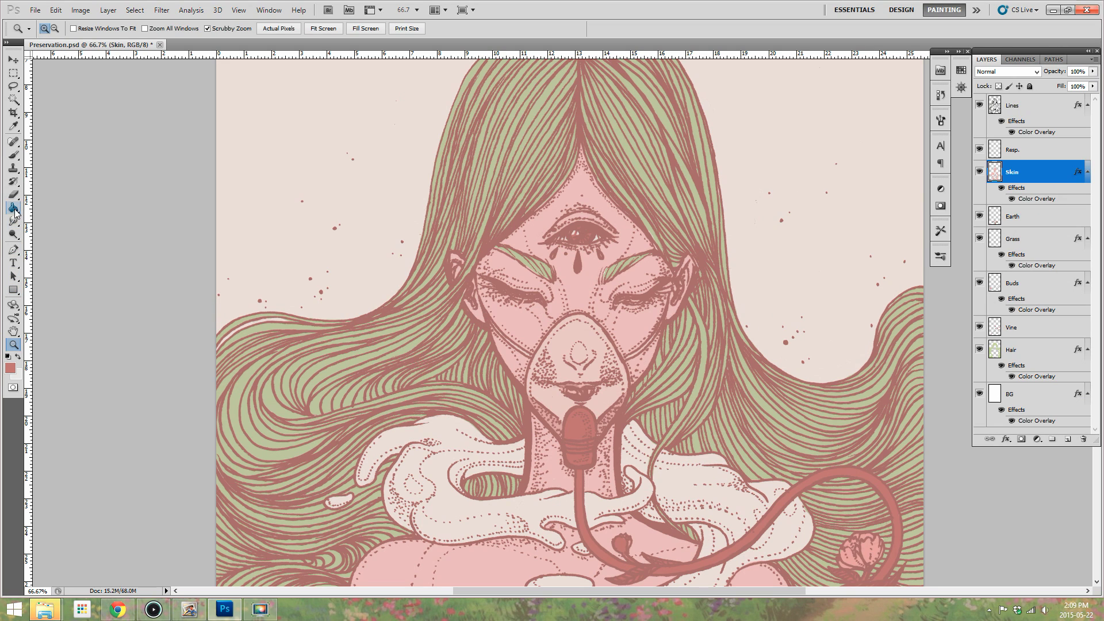
left_click(35, 10)
left_click(45, 175)
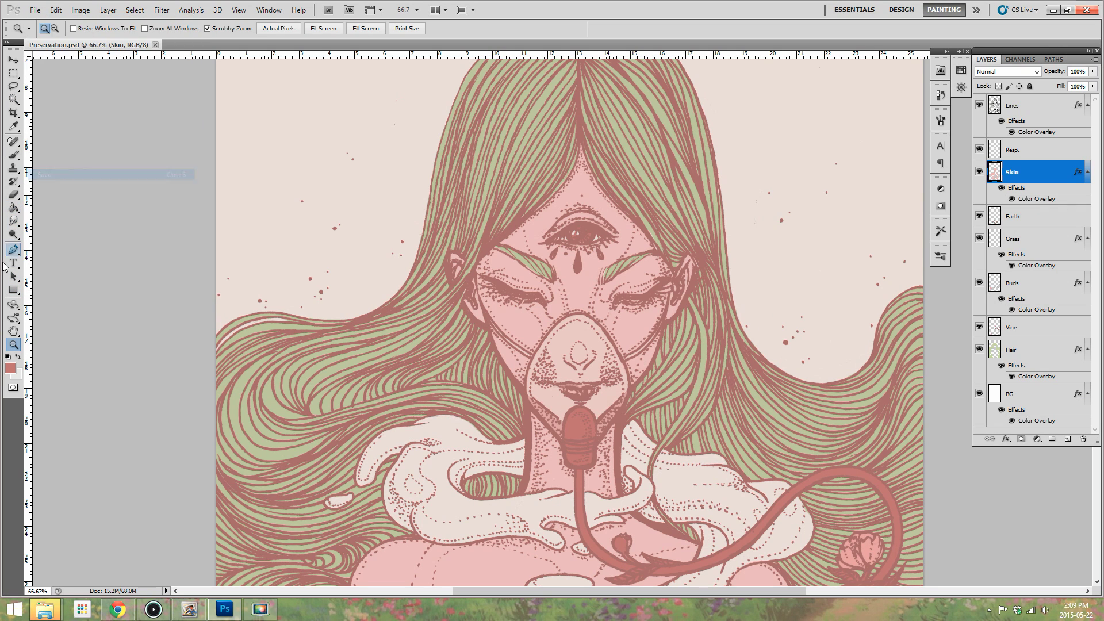
- Blush the eyelids, cheeks, third eye and nose with red radial gradients at 30% opacity on a new layer above Skin
left_click(14, 210)
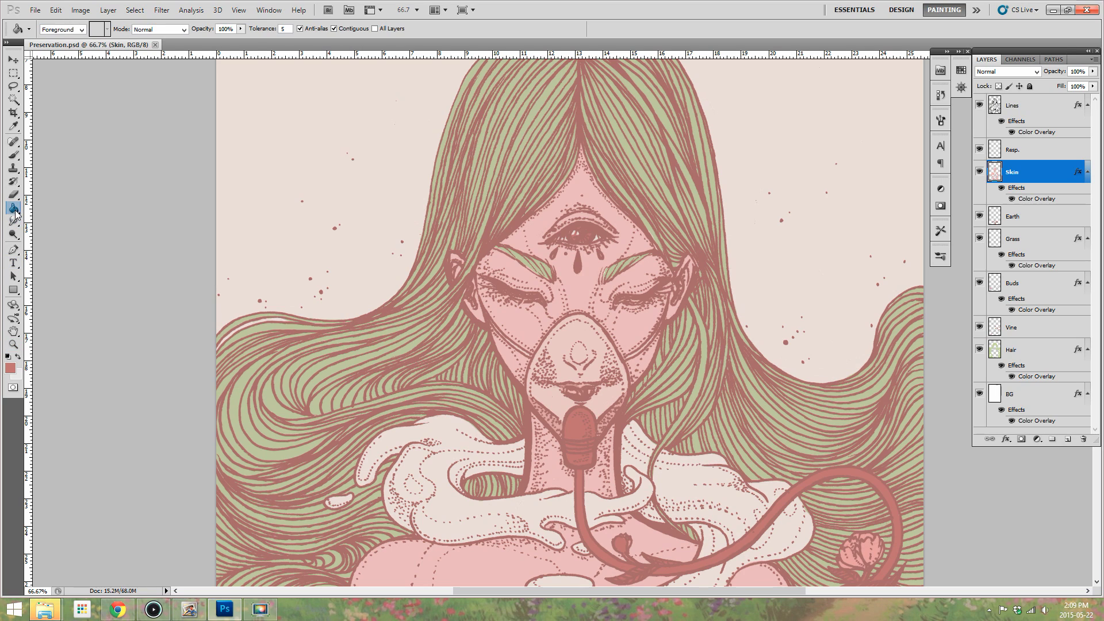
left_click(45, 208)
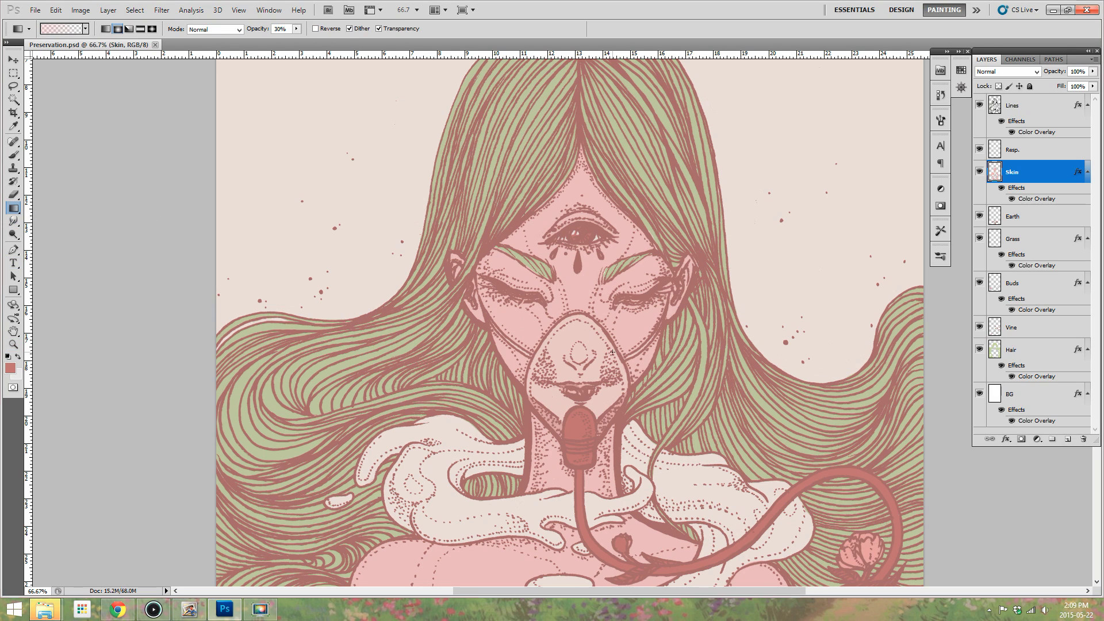
left_click_drag(638, 367, 638, 366)
left_click(1021, 283)
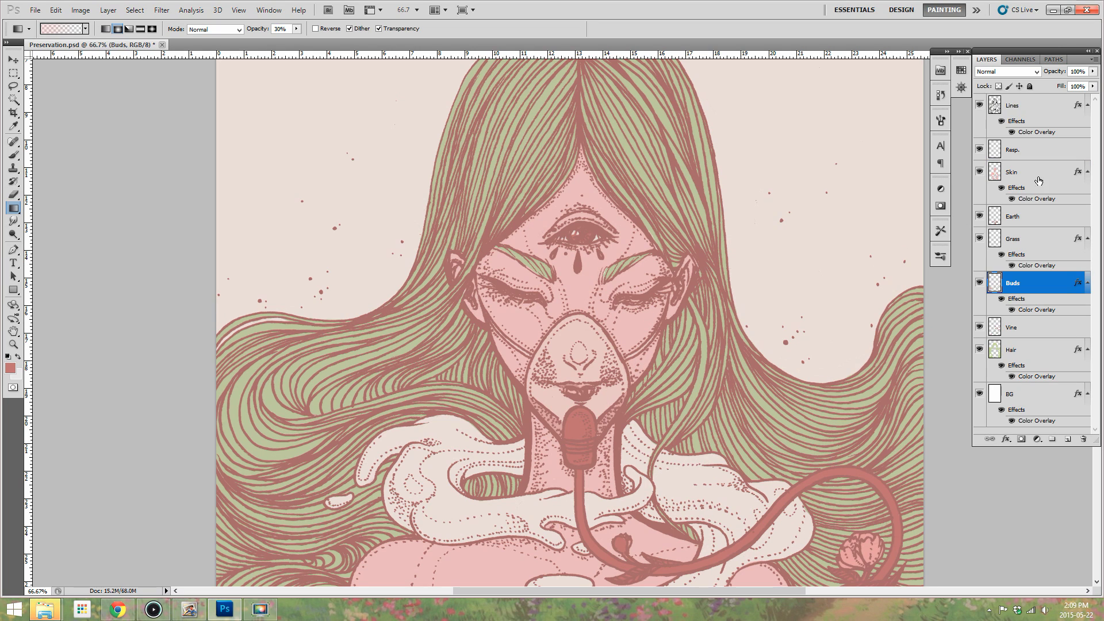
left_click(1058, 175)
left_click(1068, 439)
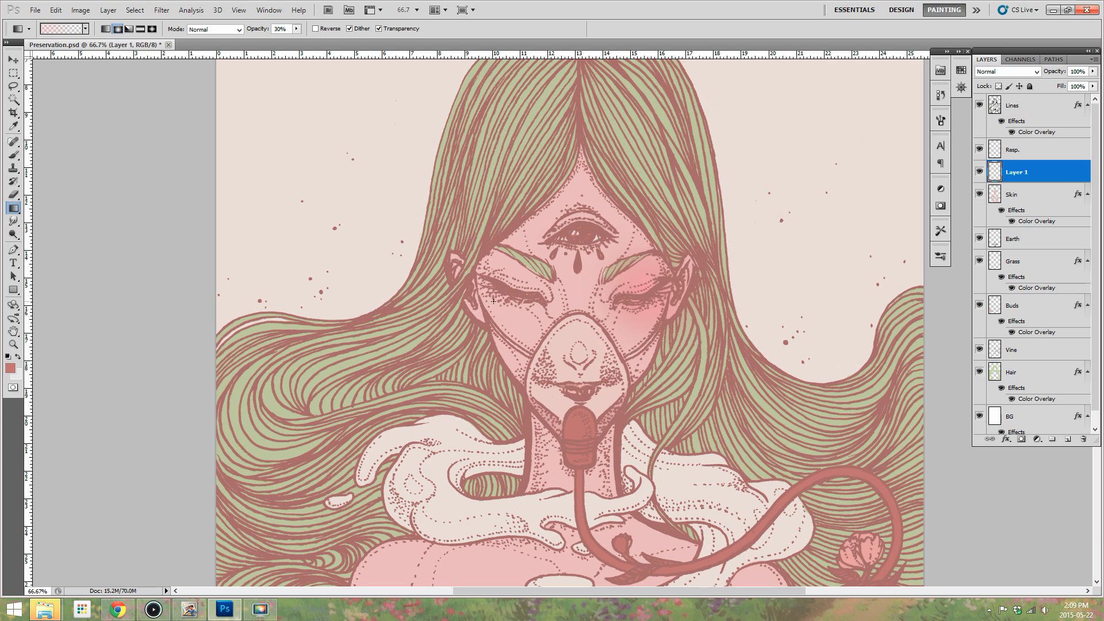
left_click_drag(529, 356, 520, 344)
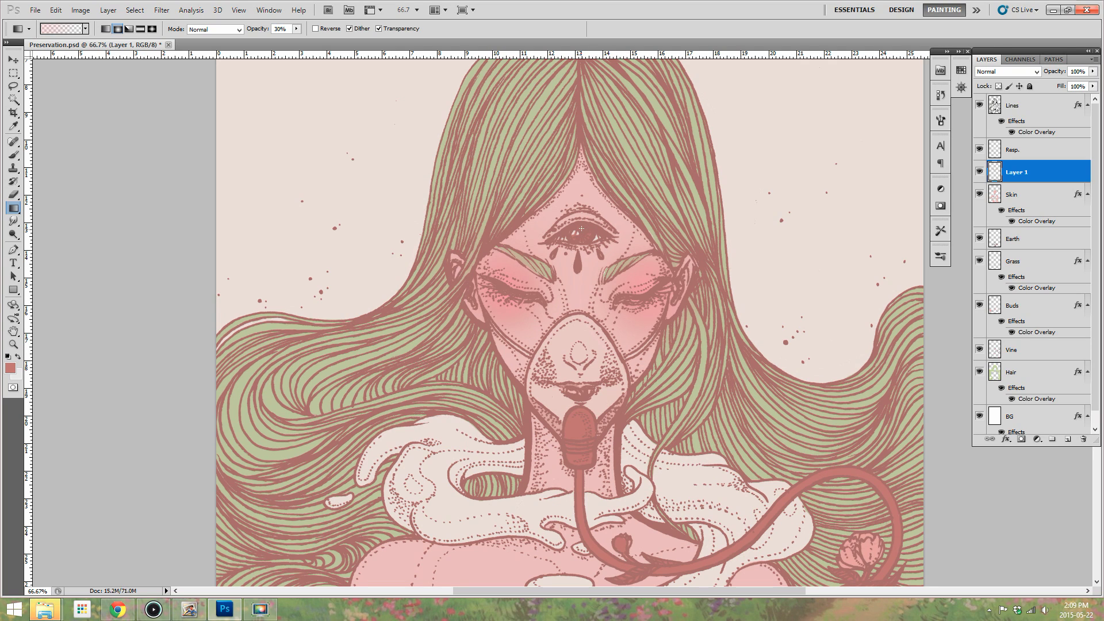
mouse_move(585, 226)
left_mouse_down()
mouse_move(580, 291)
mouse_move(582, 241)
left_mouse_up()
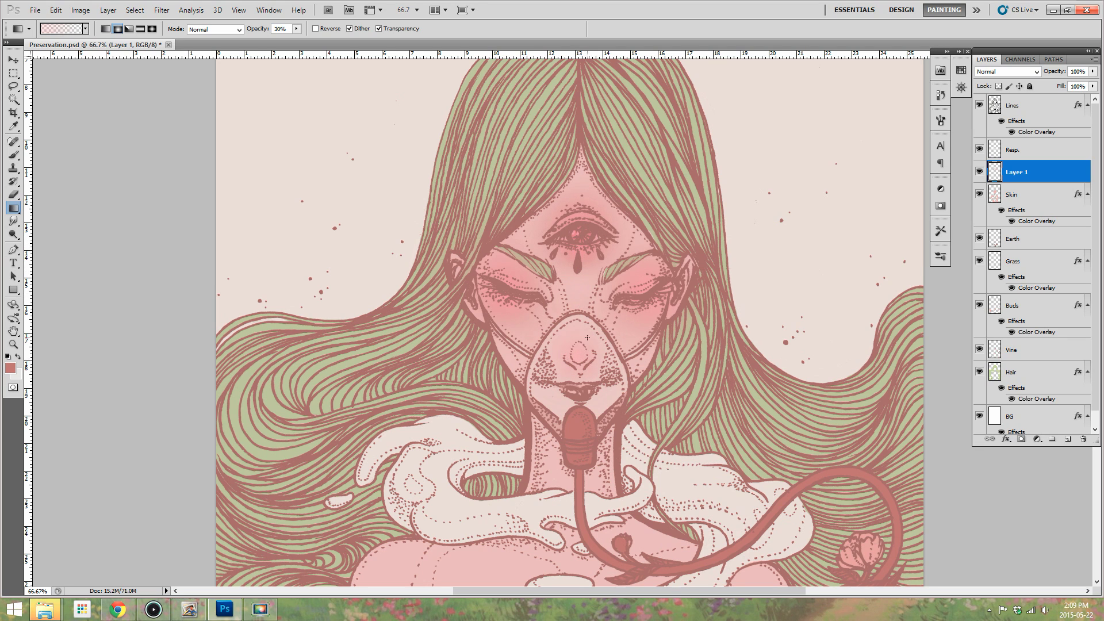
- Shade the fingertips and the skin beside the city with soft red radial gradients on the new layer
scroll(587, 338, "down", 2)
scroll(459, 271, "down", 10)
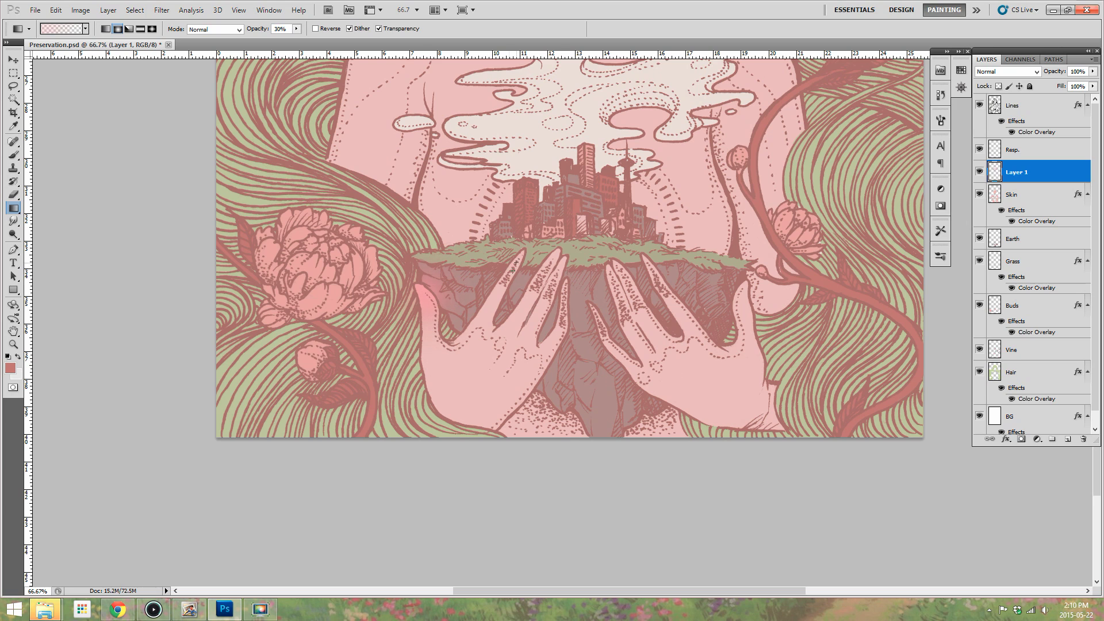
left_click_drag(517, 260, 504, 296)
left_click_drag(557, 260, 563, 324)
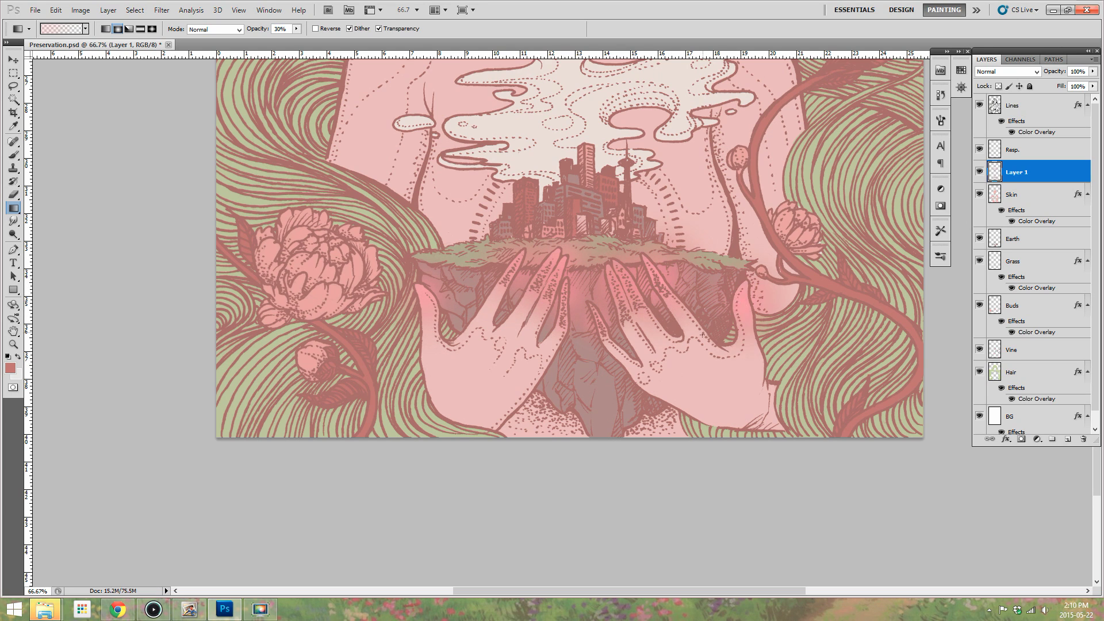
scroll(713, 368, "up", 7)
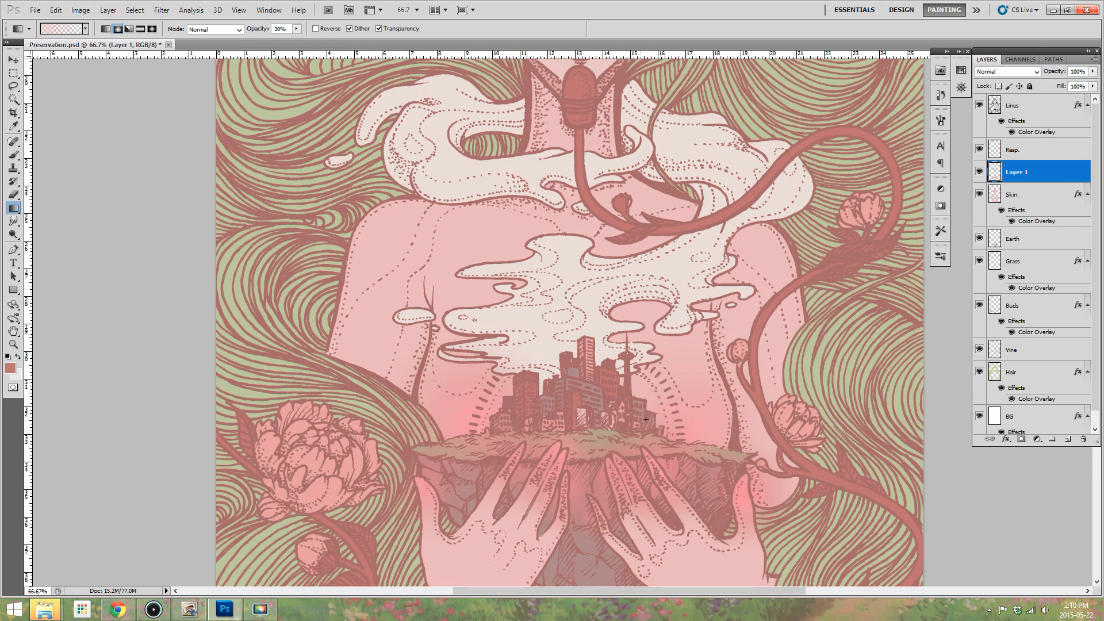
- Shade both shoulders with soft red radial gradients at 30% opacity on the shading layer
scroll(833, 305, "up", 3)
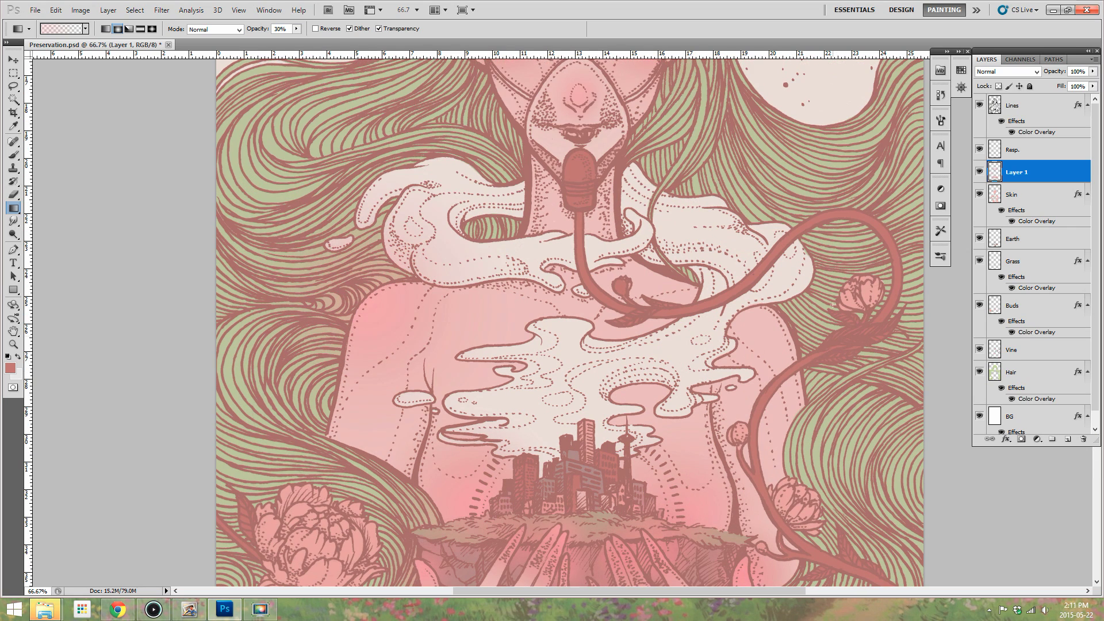
scroll(757, 391, "down", 7)
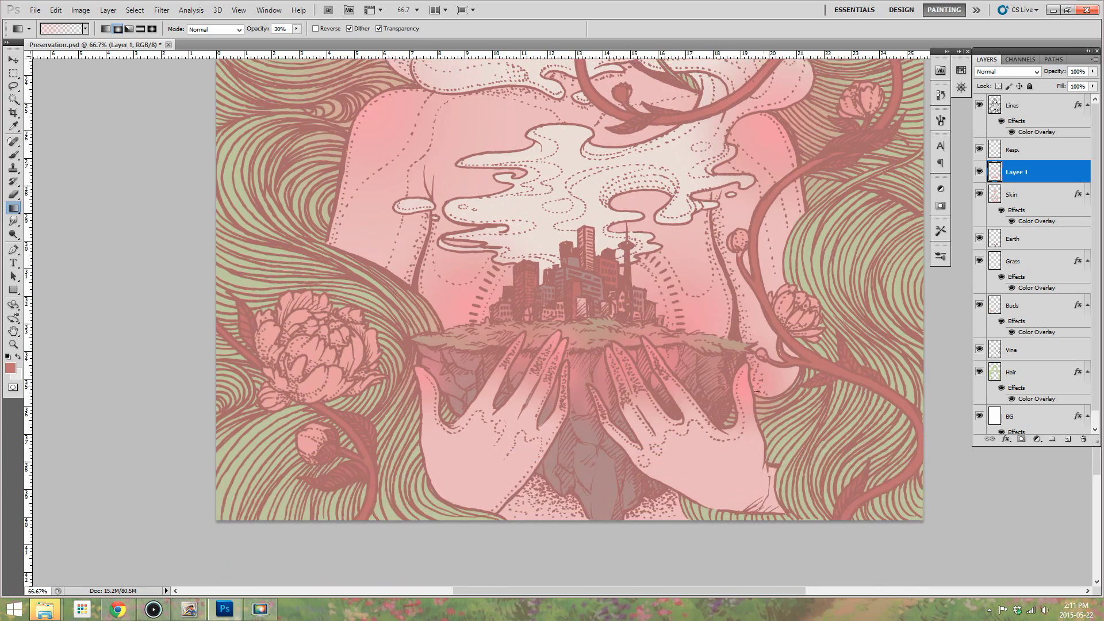
- Erase the red shading from the third eye's eyeball with a hard 32 px eraser
scroll(757, 391, "up", 14)
left_click(14, 195)
left_click(59, 29)
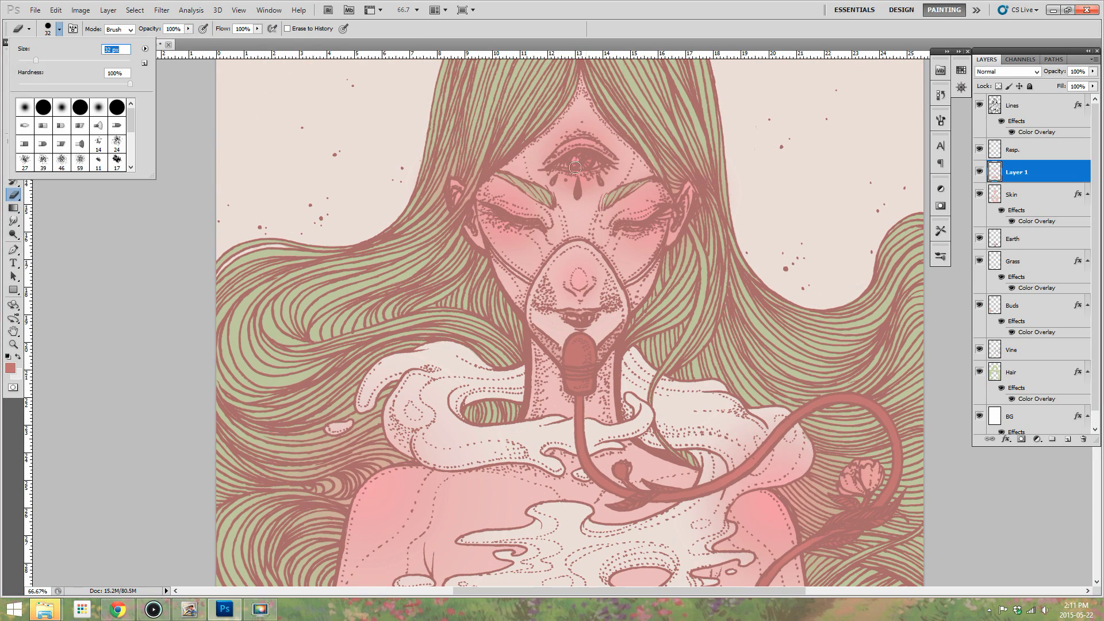
left_click_drag(576, 167, 593, 162)
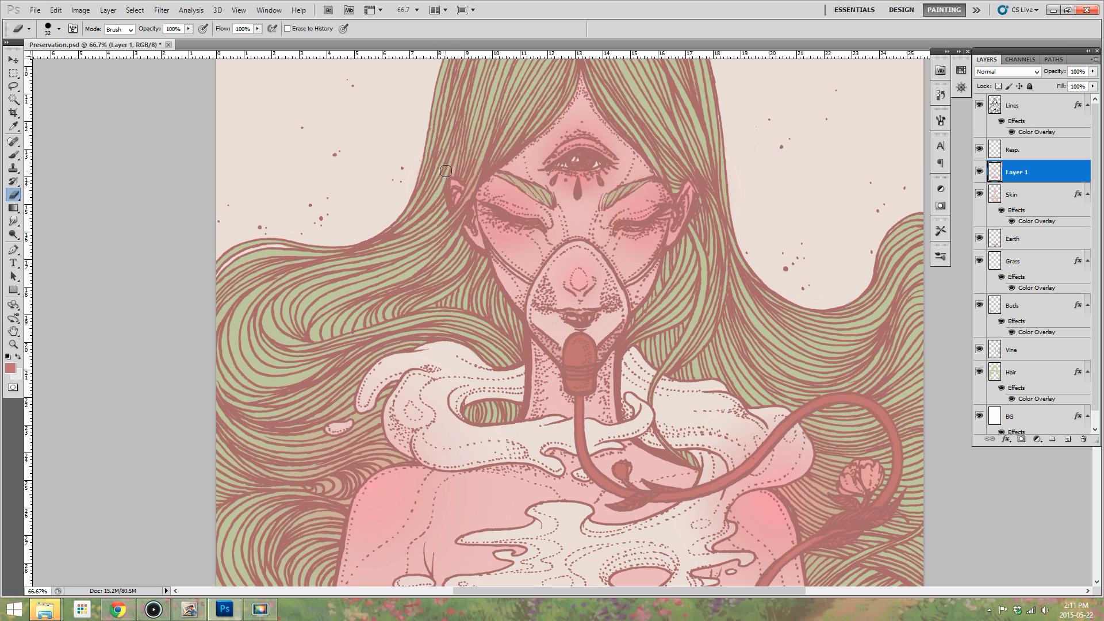
- Erase the red shading that spills over the grass, the floating earth and the flower stem beside the hands
scroll(442, 176, "down", 3)
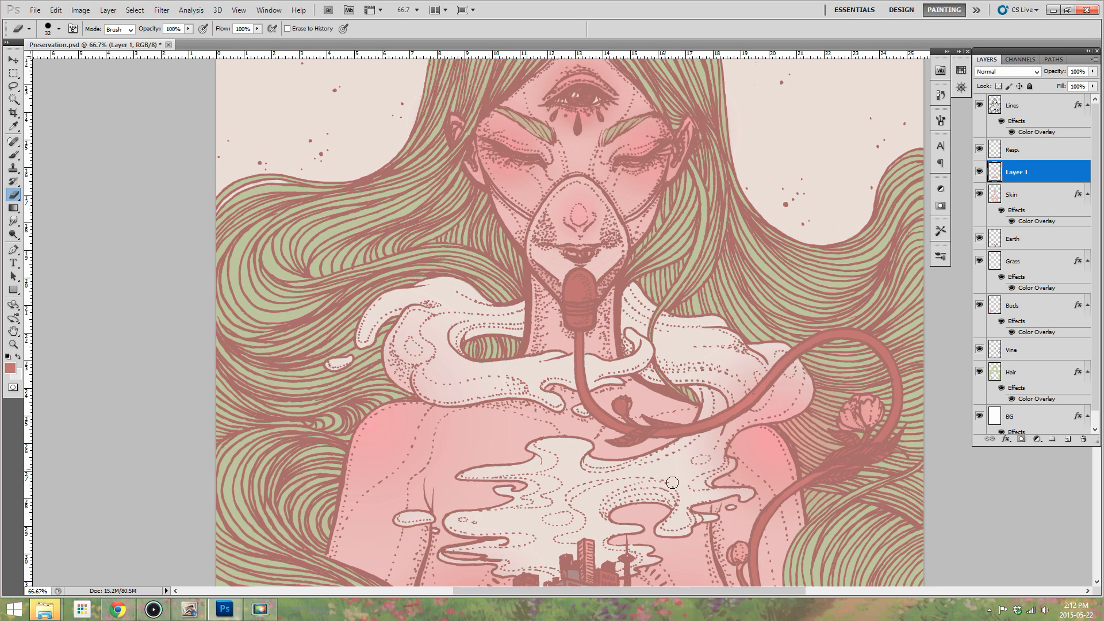
scroll(253, 270, "down", 10)
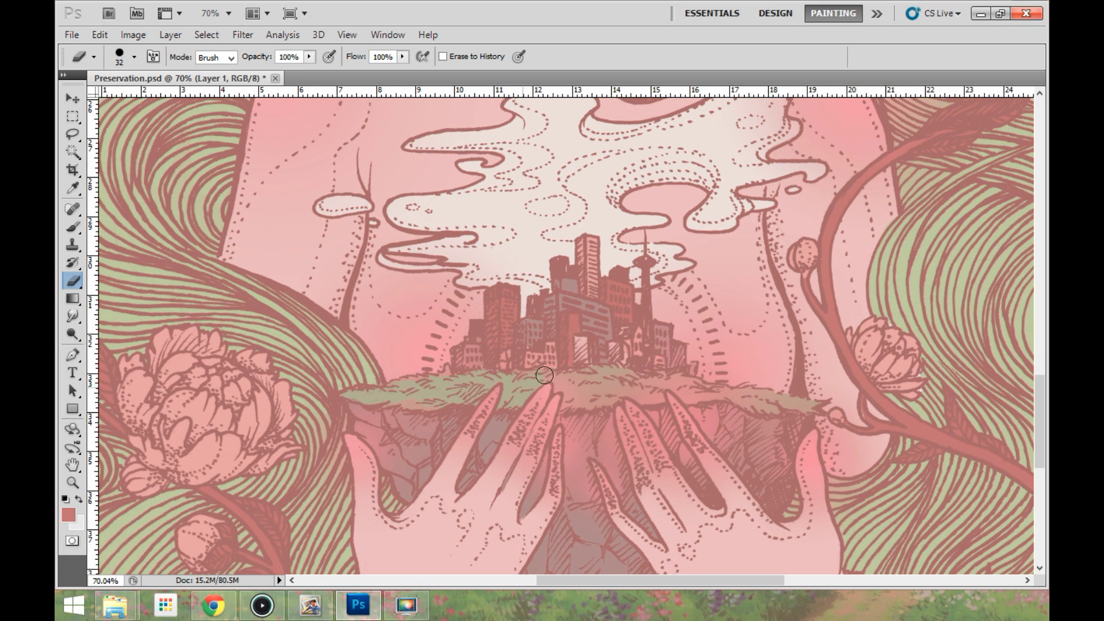
scroll(564, 419, "down", 3)
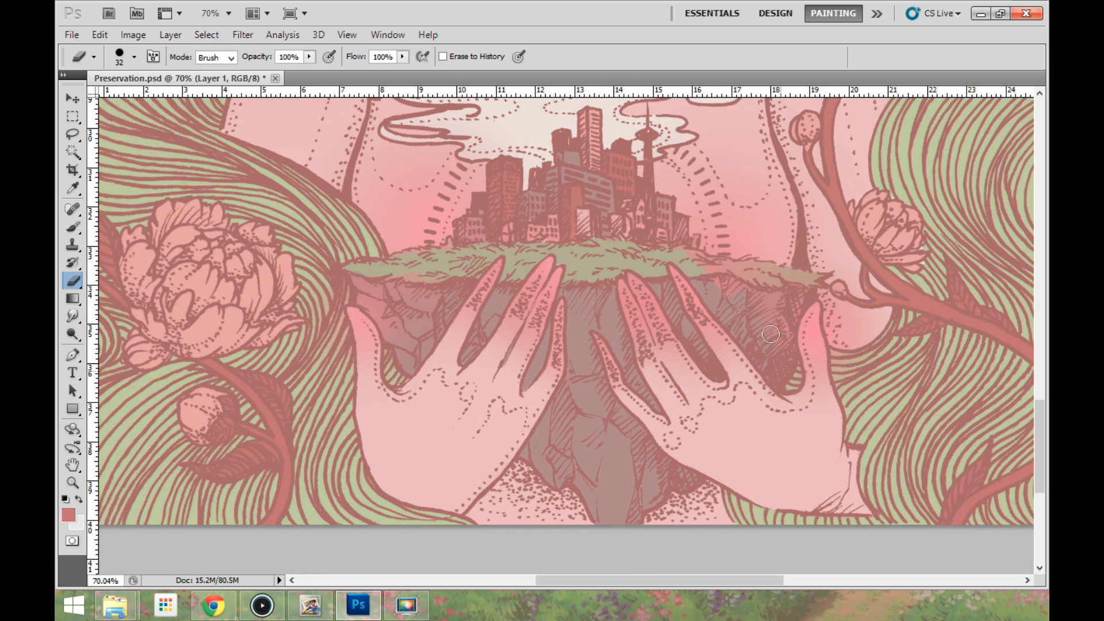
left_click_drag(825, 288, 856, 300)
left_click_drag(849, 212, 893, 391)
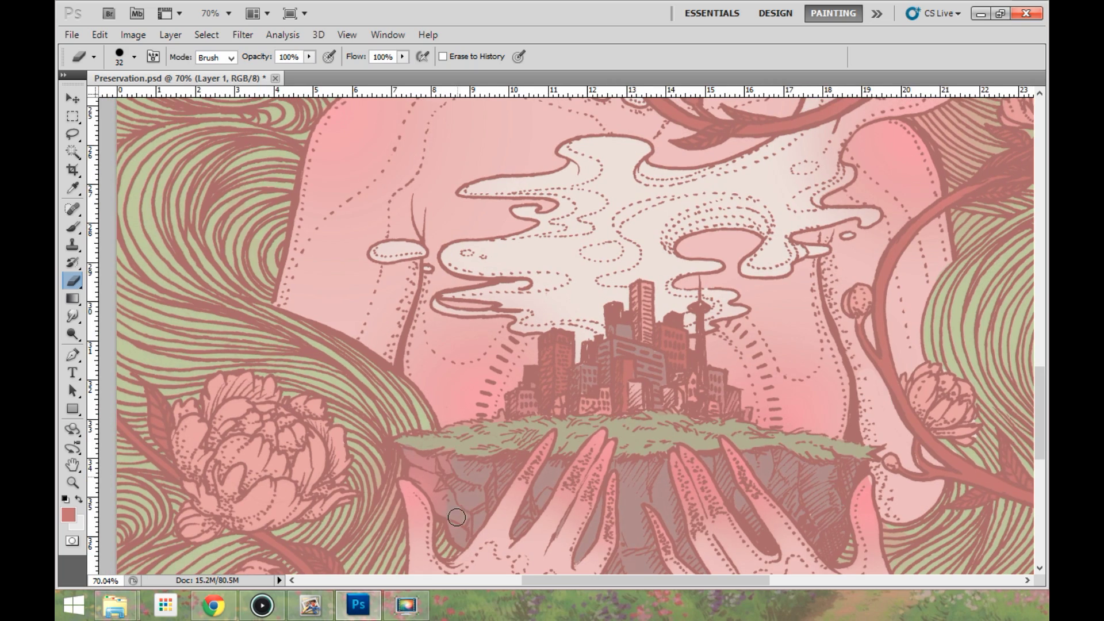
left_click_drag(436, 461, 345, 460)
left_click_drag(593, 344, 662, 343)
- Erase the red shading from the smoke around the neck and across the chest
left_click(213, 606)
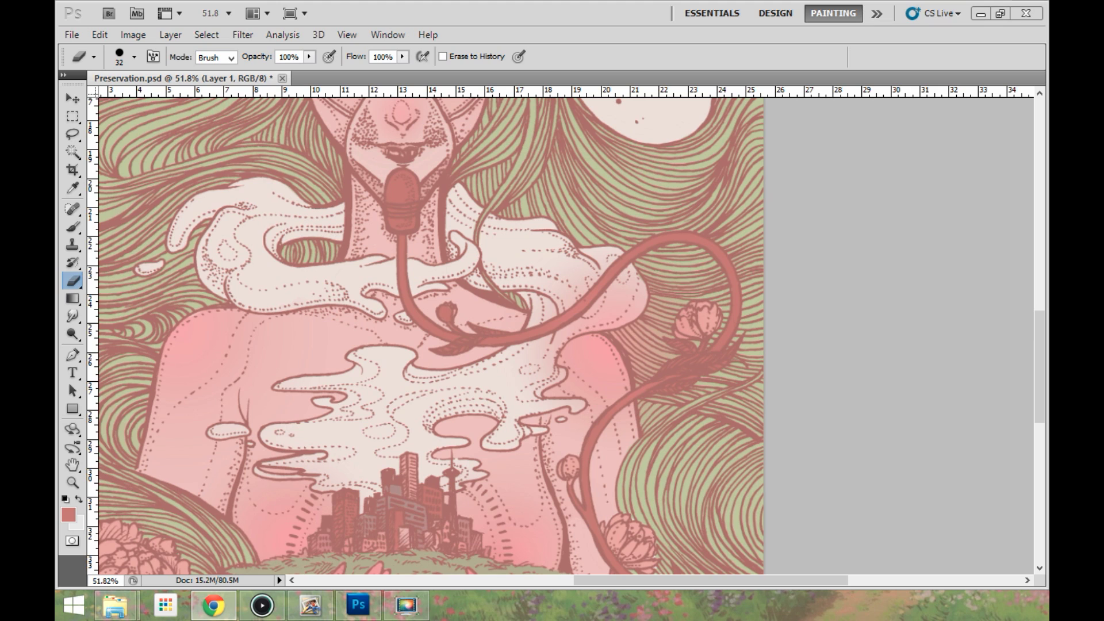
mouse_move(540, 346)
left_mouse_down()
mouse_move(596, 316)
mouse_move(604, 275)
mouse_move(543, 316)
left_mouse_up()
left_click_drag(666, 345, 633, 351)
left_click_drag(561, 360, 546, 382)
left_click_drag(577, 411, 531, 395)
left_click_drag(229, 426, 252, 449)
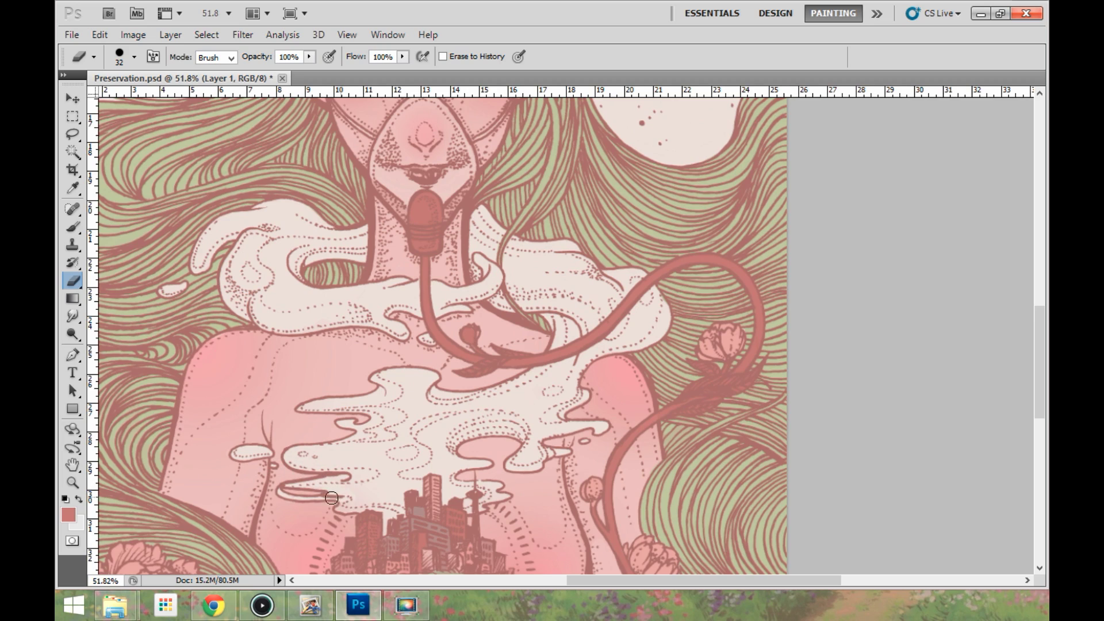
scroll(332, 489, "down", 3)
scroll(486, 452, "down", 1)
left_click(73, 315)
scroll(486, 452, "up", 1)
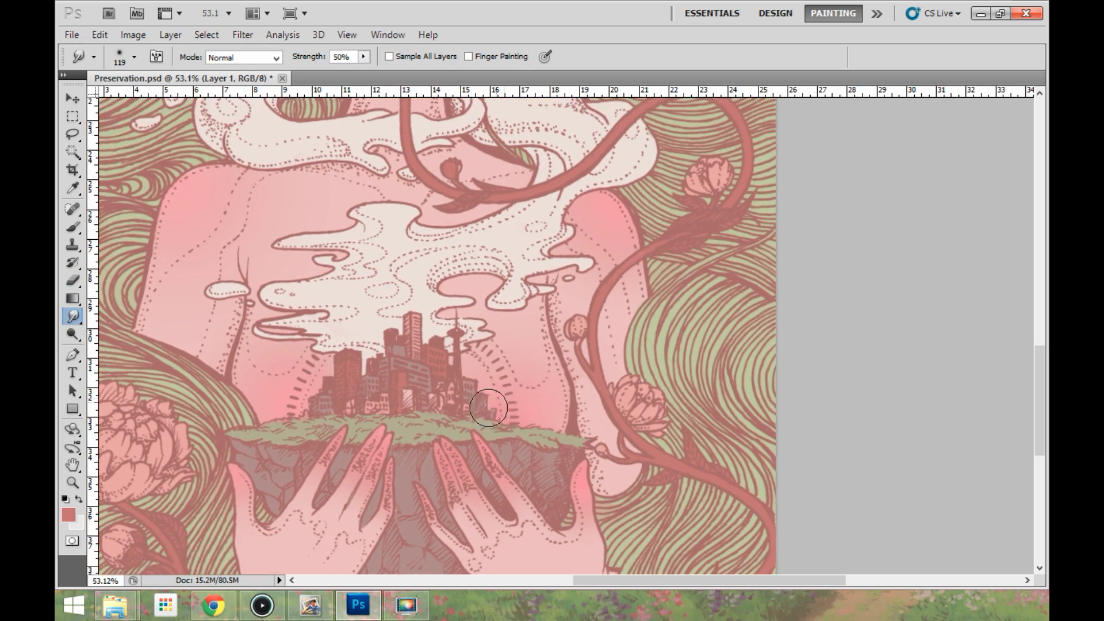
scroll(530, 403, "down", 3)
left_click(72, 281)
scroll(572, 401, "down", 4)
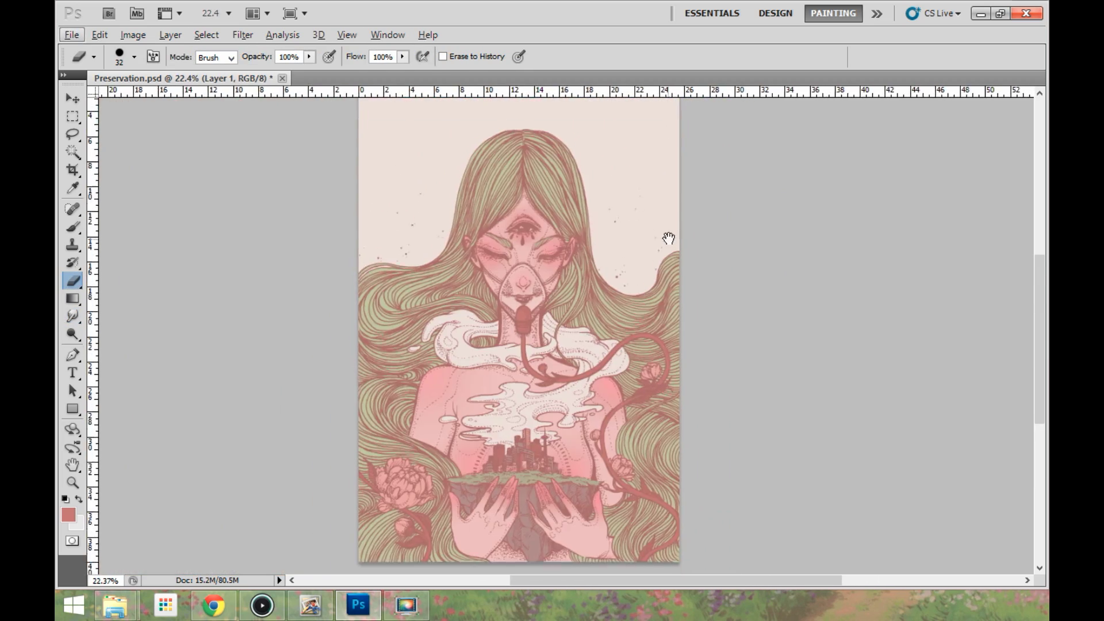
key("alt+Tab")
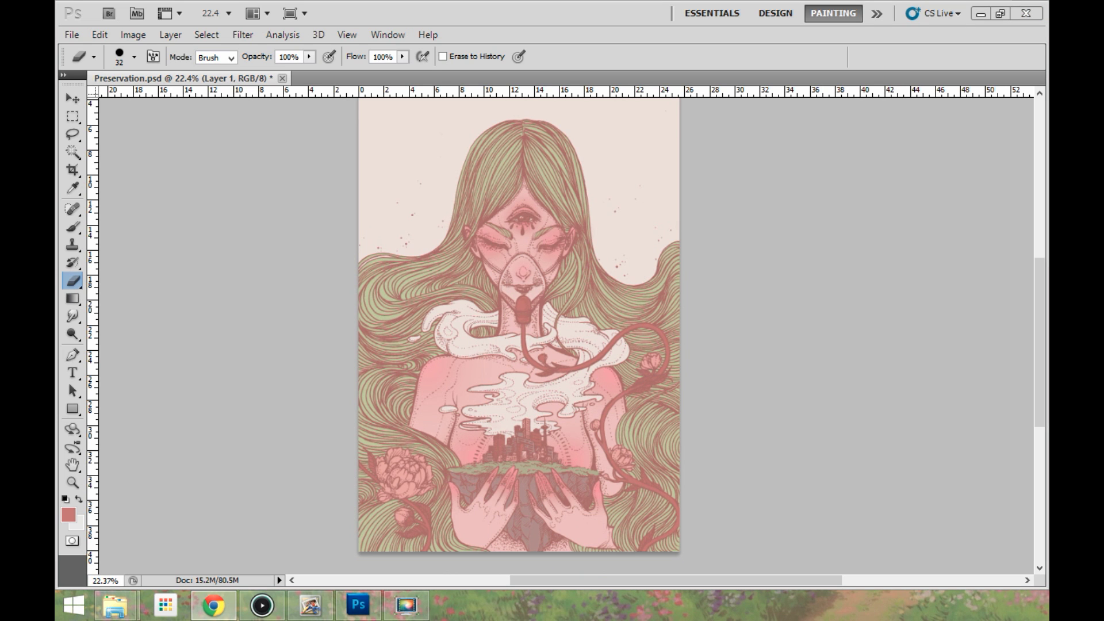
key("alt+Tab")
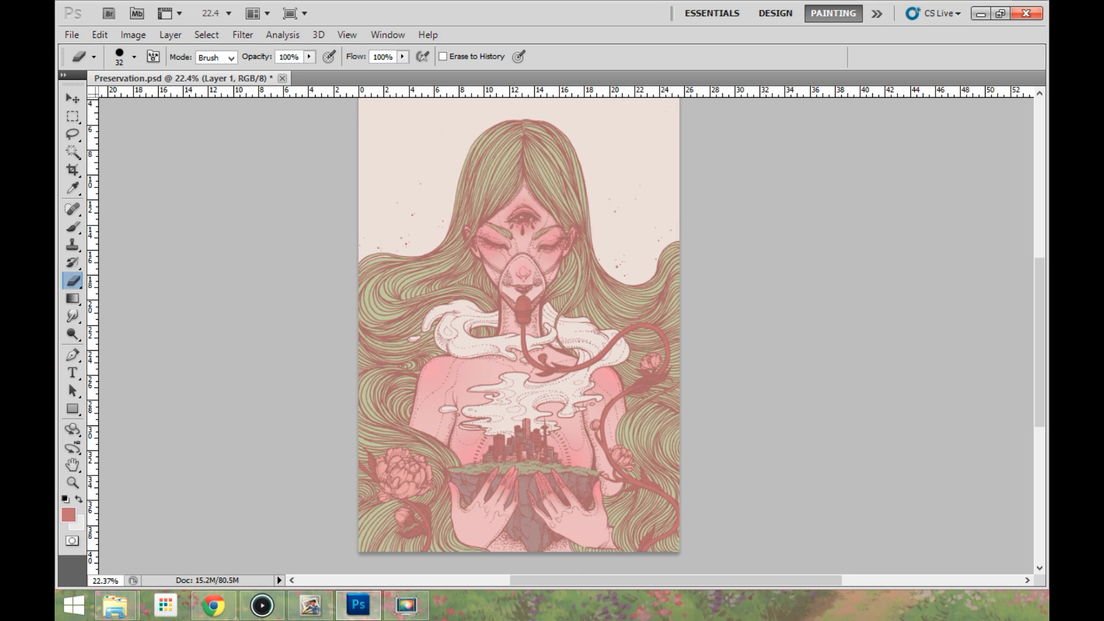
- Merge the Lines layer with a new blank layer to flatten its Color Overlay, and lock the merged layer's transparent pixels
scroll(614, 192, "up", 6)
left_click_drag(575, 277, 791, 178)
left_click_drag(1046, 50, 875, 41)
left_click(829, 573)
left_click(791, 153, "shift")
right_click(791, 153)
left_click(833, 491)
left_click(735, 98)
- Recolour the lash lines of both closed eyes in brick red with a 14 px brush
left_click(72, 515)
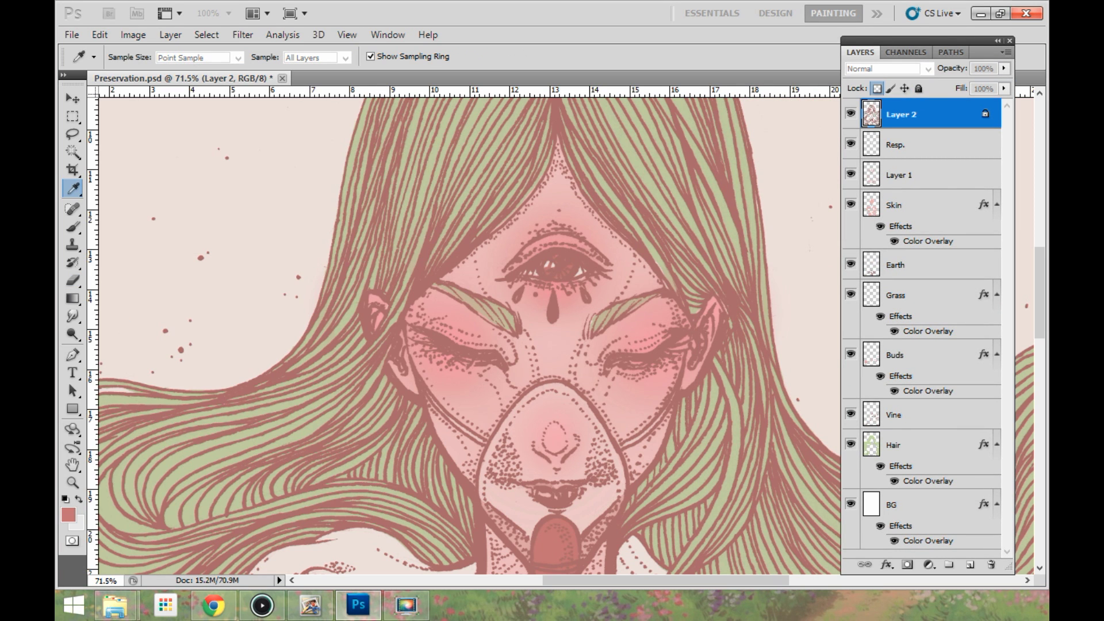
left_click(68, 516)
left_click_drag(565, 291, 475, 282)
mouse_move(498, 383)
left_mouse_down()
mouse_move(487, 366)
mouse_move(500, 384)
left_mouse_up()
left_click(768, 297)
key("e")
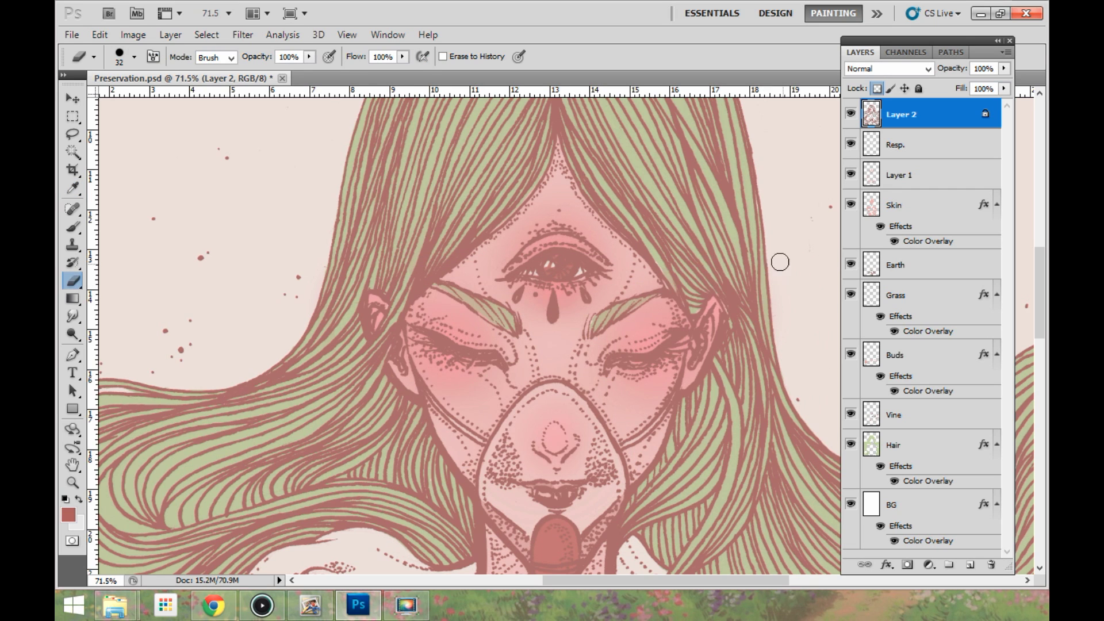
key("b")
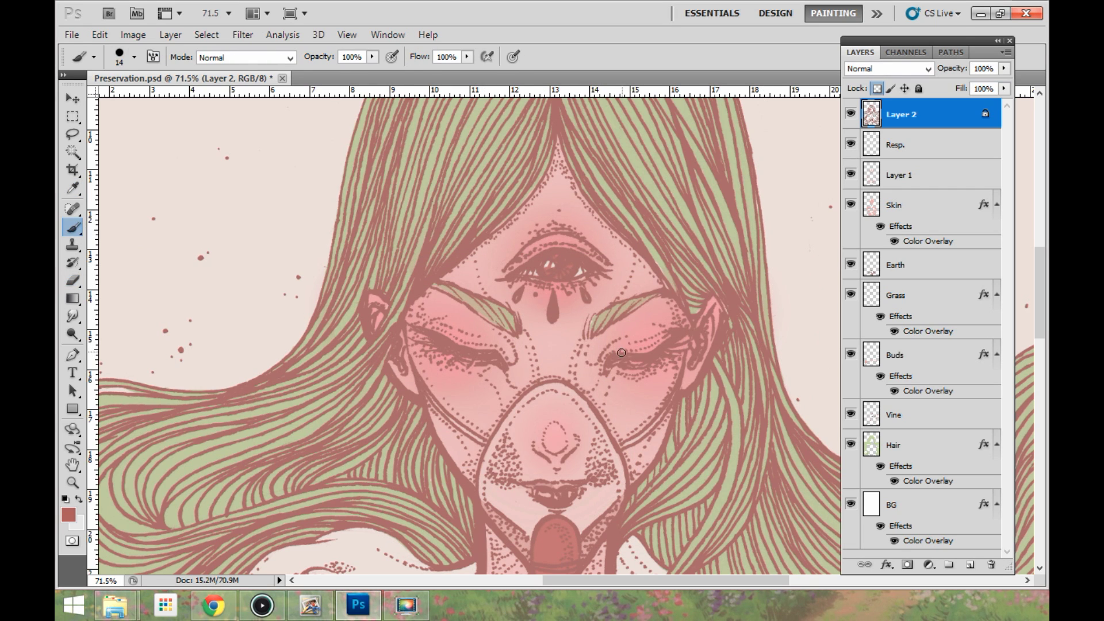
mouse_move(610, 357)
left_mouse_down()
mouse_move(651, 354)
mouse_move(685, 331)
left_mouse_up()
mouse_move(435, 336)
left_mouse_down()
mouse_move(425, 331)
mouse_move(497, 357)
left_mouse_up()
key("alt+Tab")
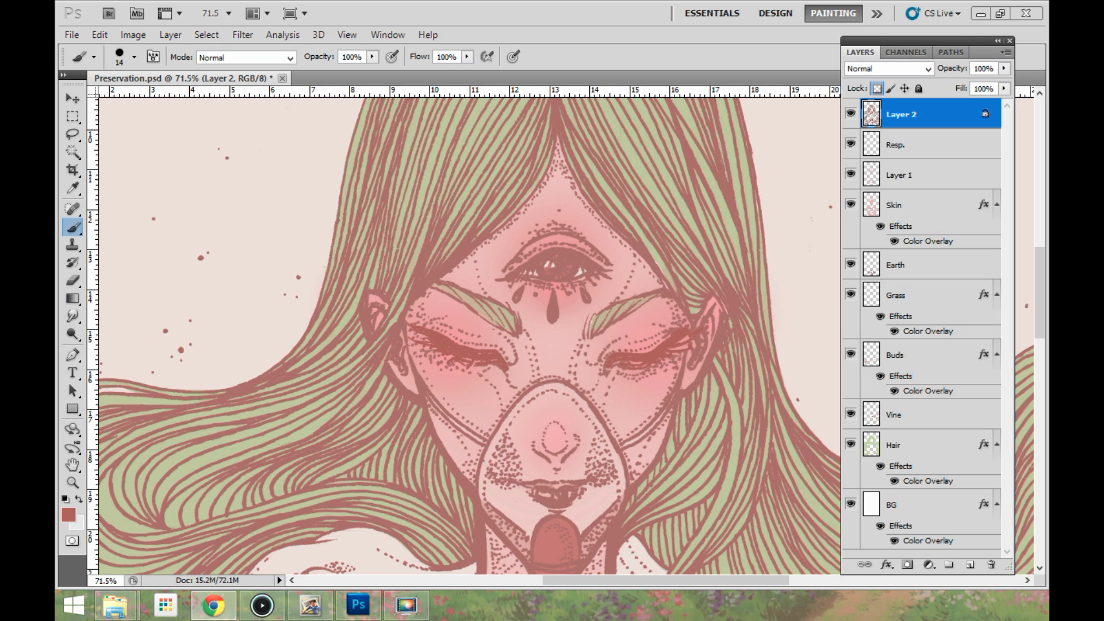
- Tint the third eye's outline with the same brick red
left_click(593, 392)
left_click_drag(497, 280, 527, 267)
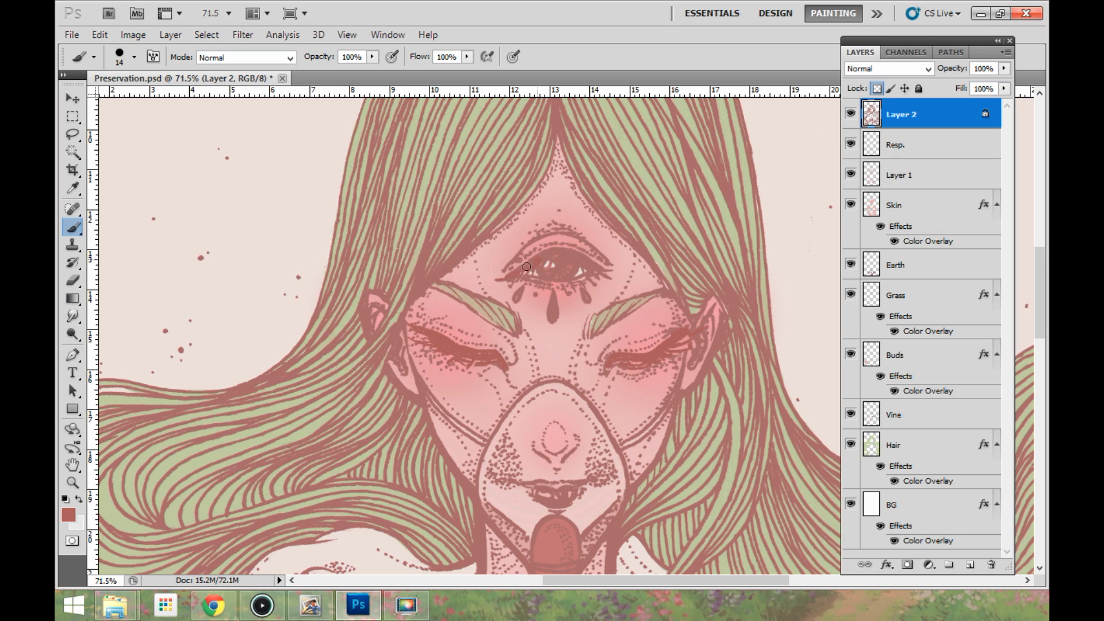
key("alt+Tab")
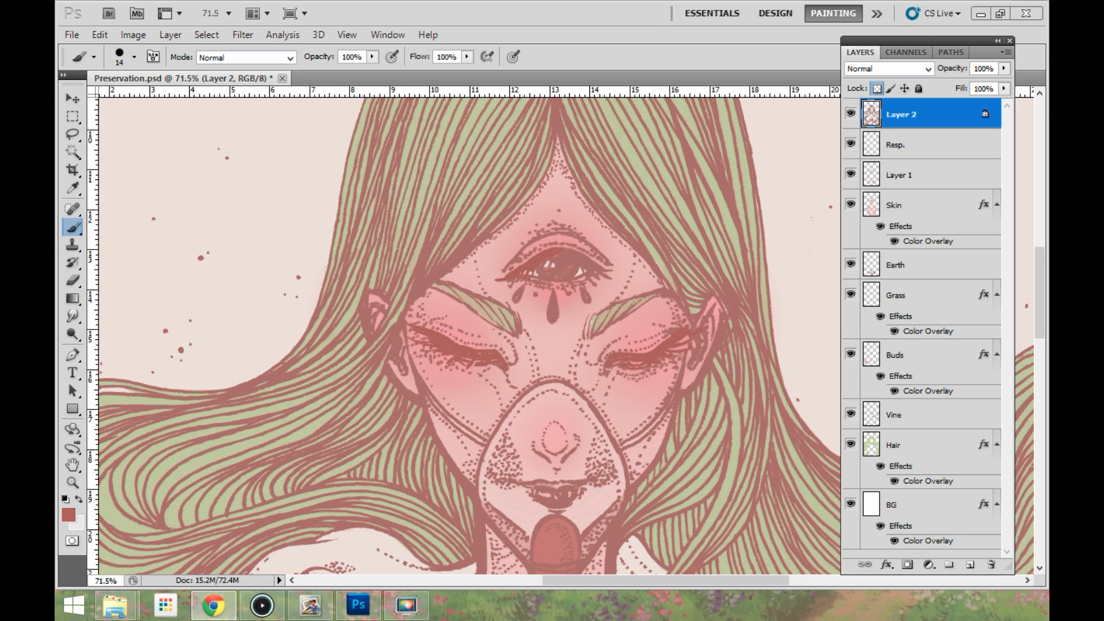
left_click(532, 257)
- Choose a darker brownish red and repaint the third eye's linework, undoing the stray strokes
left_click(69, 515)
left_click(498, 395)
left_click(768, 298)
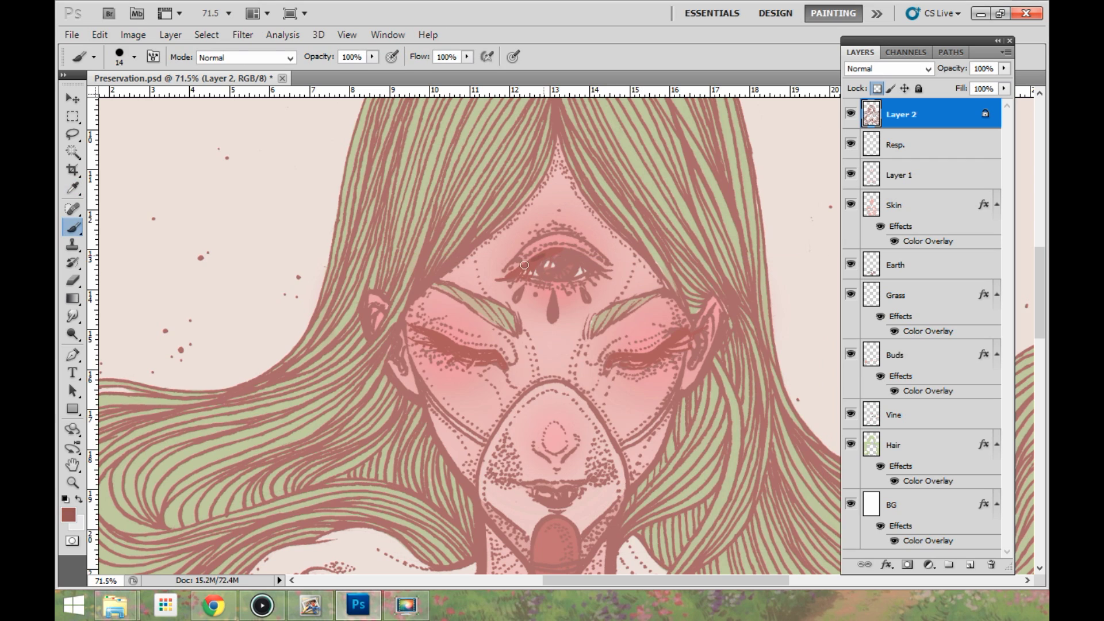
mouse_move(556, 252)
left_mouse_down()
mouse_move(556, 276)
mouse_move(558, 252)
mouse_move(603, 276)
mouse_move(553, 258)
mouse_move(551, 268)
mouse_move(547, 254)
mouse_move(576, 262)
mouse_move(548, 273)
left_mouse_up()
key("ctrl+alt+z")
key("ctrl+alt+z")
scroll(581, 261, "up", 1)
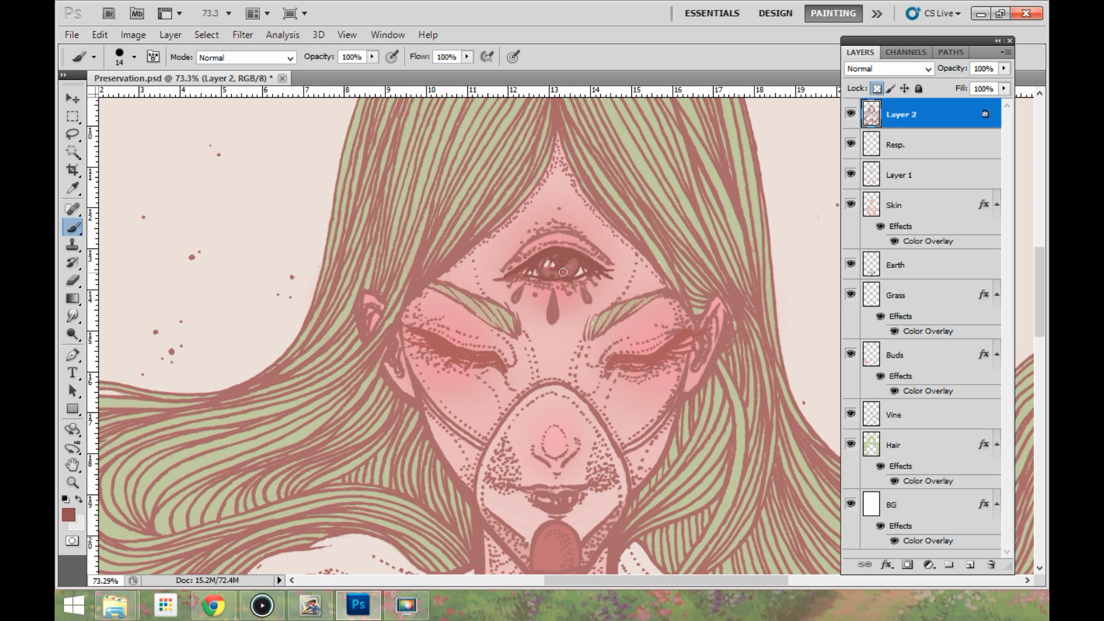
mouse_move(562, 283)
left_mouse_down()
mouse_move(554, 269)
mouse_move(551, 280)
left_mouse_up()
key("ctrl+alt+z")
- Repaint the lash lines of both closed eyes in the darker brownish red
left_click_drag(607, 363, 710, 329)
left_click_drag(651, 370, 626, 367)
mouse_move(406, 326)
left_mouse_down()
mouse_move(503, 366)
mouse_move(487, 347)
left_mouse_up()
left_click_drag(686, 383, 678, 303)
scroll(677, 303, "down", 5)
left_click_drag(708, 460, 682, 426)
scroll(682, 426, "up", 4)
- Choose a pale cream foreground colour and recolour the teardrops beneath the third eye
left_click(69, 515)
left_click(783, 289)
left_click_drag(608, 190, 613, 338)
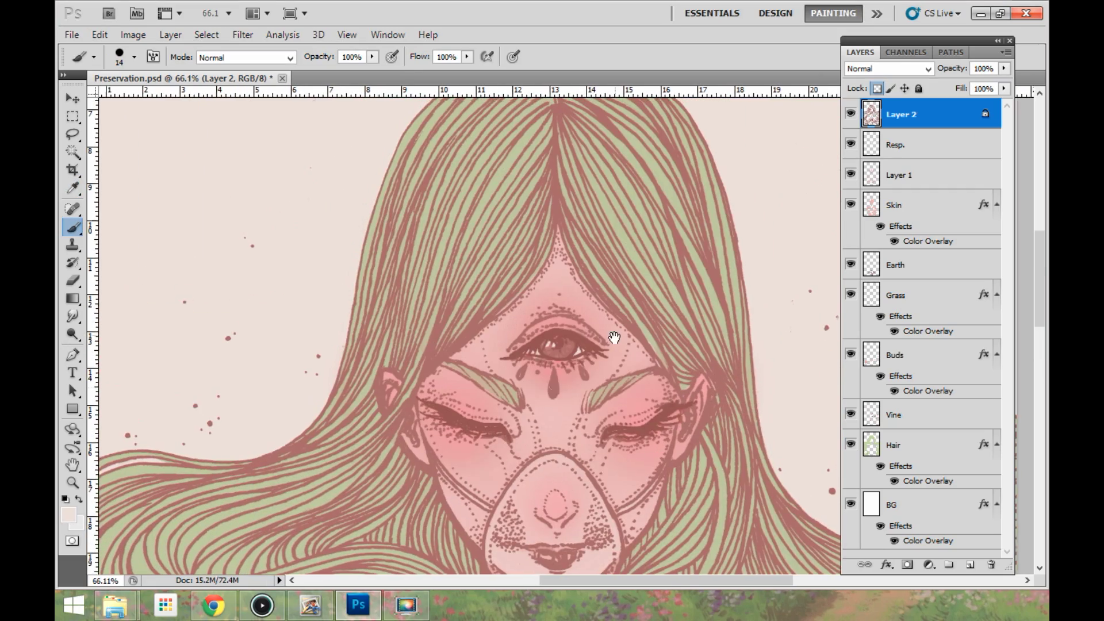
left_click_drag(555, 374, 555, 395)
mouse_move(582, 367)
left_mouse_down()
mouse_move(586, 379)
mouse_move(520, 378)
left_mouse_up()
left_click(569, 373)
scroll(590, 440, "down", 3)
scroll(592, 437, "down", 2)
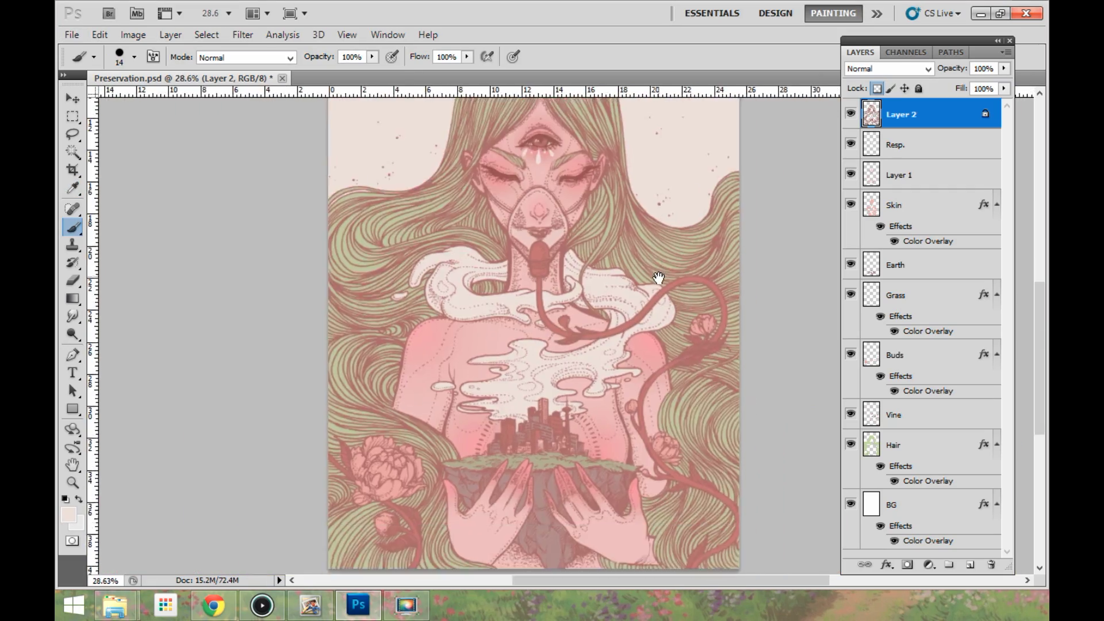
- Unlock the line layer's transparent pixels, erase the middle teardrop and the small dots, and repaint the middle drop in cream
scroll(633, 408, "up", 6)
key("slash")
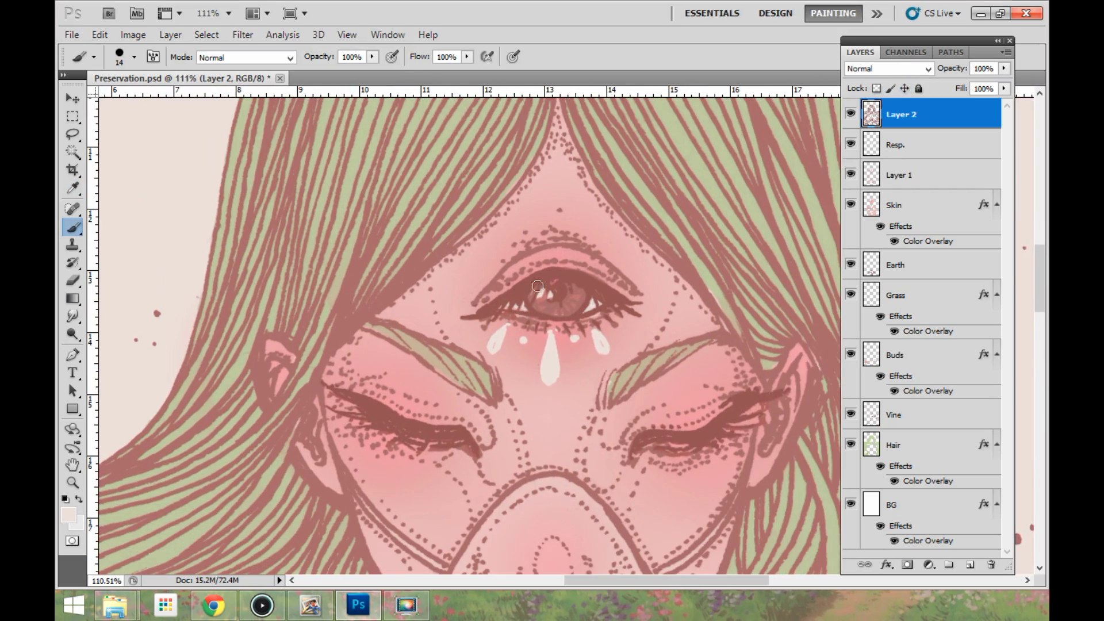
mouse_move(552, 329)
left_mouse_down()
mouse_move(550, 379)
mouse_move(582, 330)
mouse_move(581, 355)
mouse_move(576, 339)
mouse_move(523, 342)
mouse_move(553, 333)
mouse_move(592, 357)
left_mouse_up()
key("e")
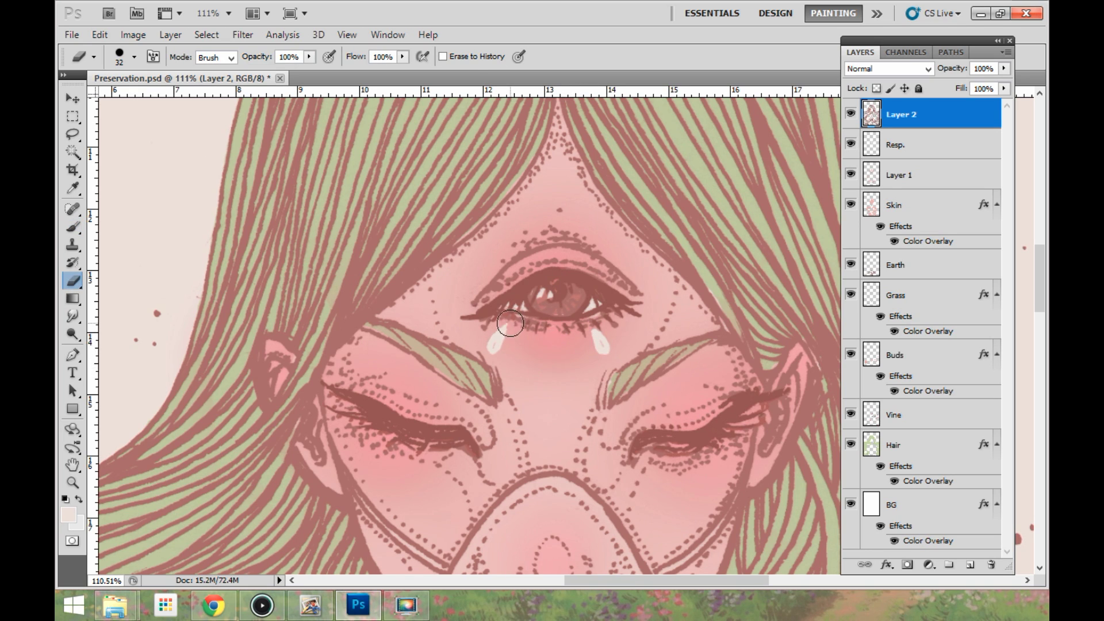
key("b")
mouse_move(553, 349)
left_mouse_down()
mouse_move(554, 339)
mouse_move(553, 369)
mouse_move(554, 337)
mouse_move(550, 351)
left_mouse_up()
scroll(616, 400, "down", 5)
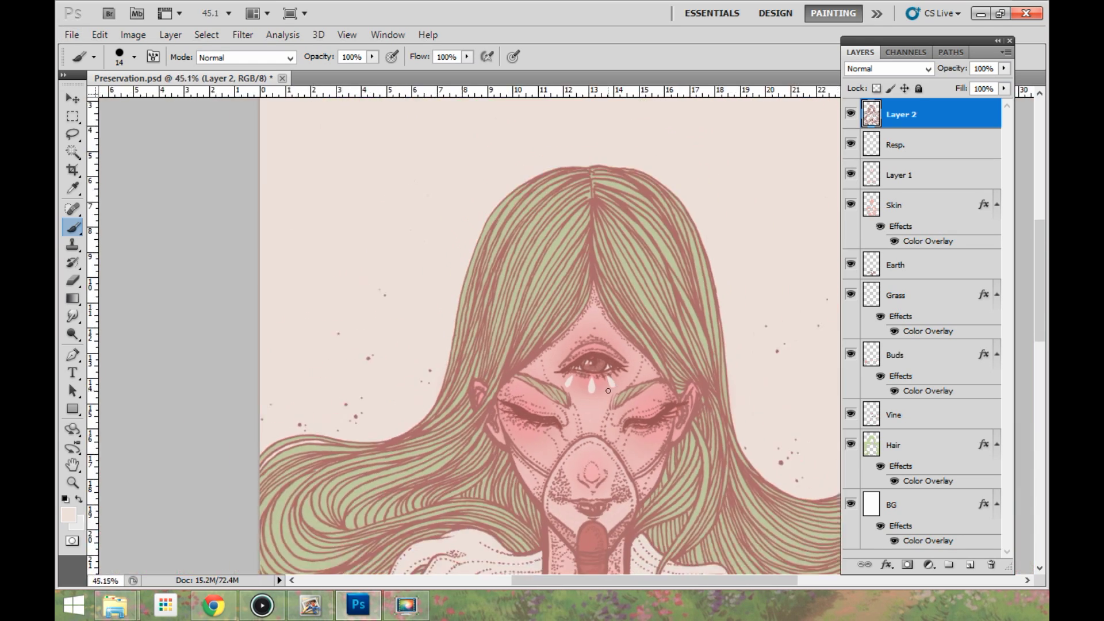
- Lasso a cream teardrop under the third eye, adjust it with Free Transform, and deselect
scroll(602, 384, "up", 5)
key("l")
mouse_move(627, 406)
left_mouse_down()
mouse_move(627, 369)
mouse_move(561, 379)
mouse_move(594, 403)
mouse_move(630, 397)
left_mouse_up()
key("v")
key("ctrl+t")
key("Return")
key("ctrl+d")
left_click_drag(128, 328, 576, 338)
key("l")
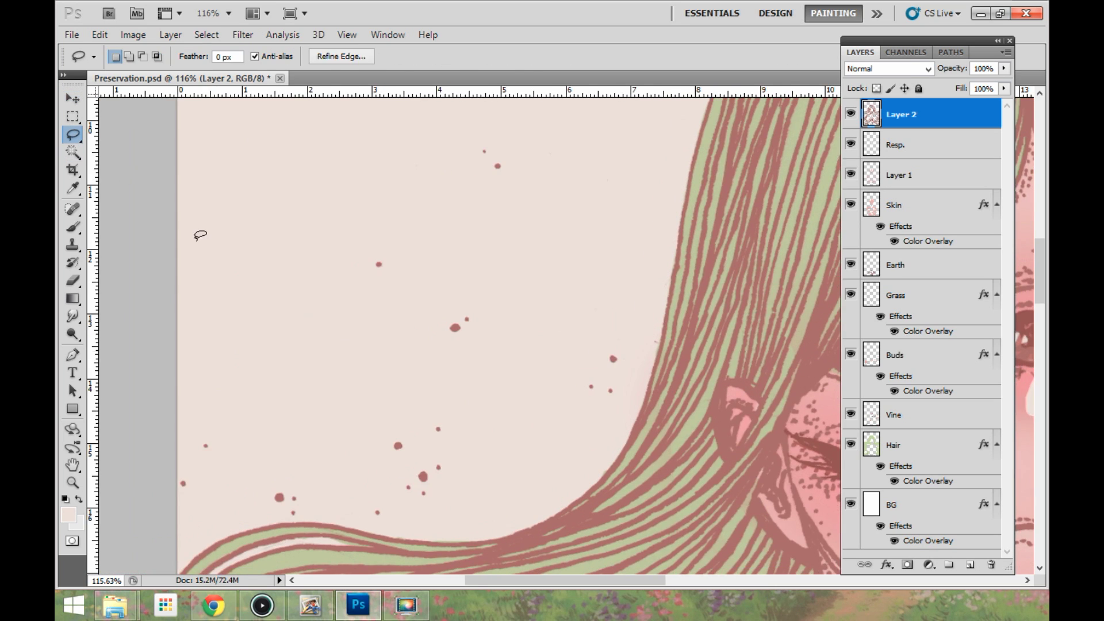
scroll(344, 346, "down", 3)
key("alt+Tab")
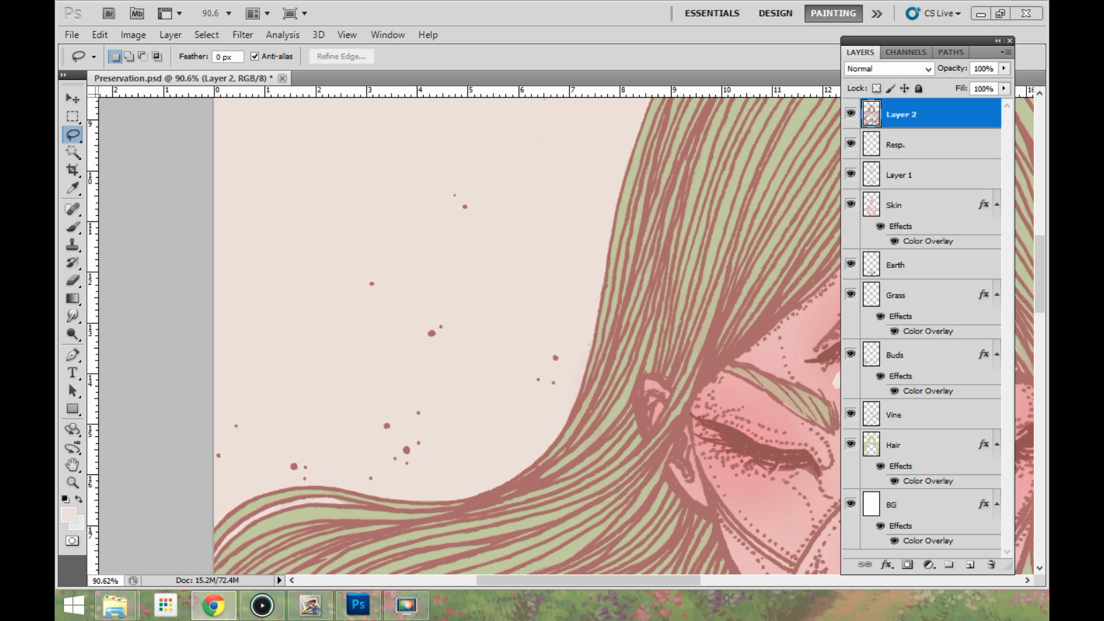
key("alt+Tab")
left_click_drag(728, 443, 341, 155)
scroll(518, 287, "down", 5)
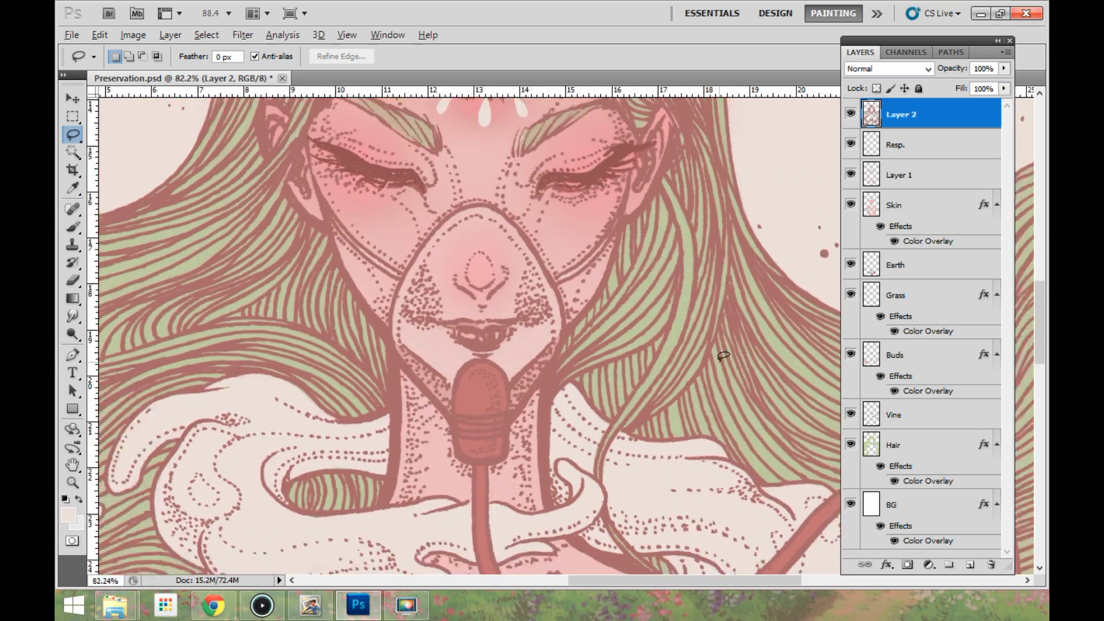
- Trim the edges of the cream teardrops into cleaner points with a 9 px eraser
scroll(621, 281, "up", 7)
mouse_move(622, 281)
left_mouse_down()
mouse_move(531, 208)
mouse_move(627, 529)
left_mouse_up()
scroll(512, 346, "up", 3)
key("e")
left_click(134, 57)
left_click_drag(103, 95, 96, 95)
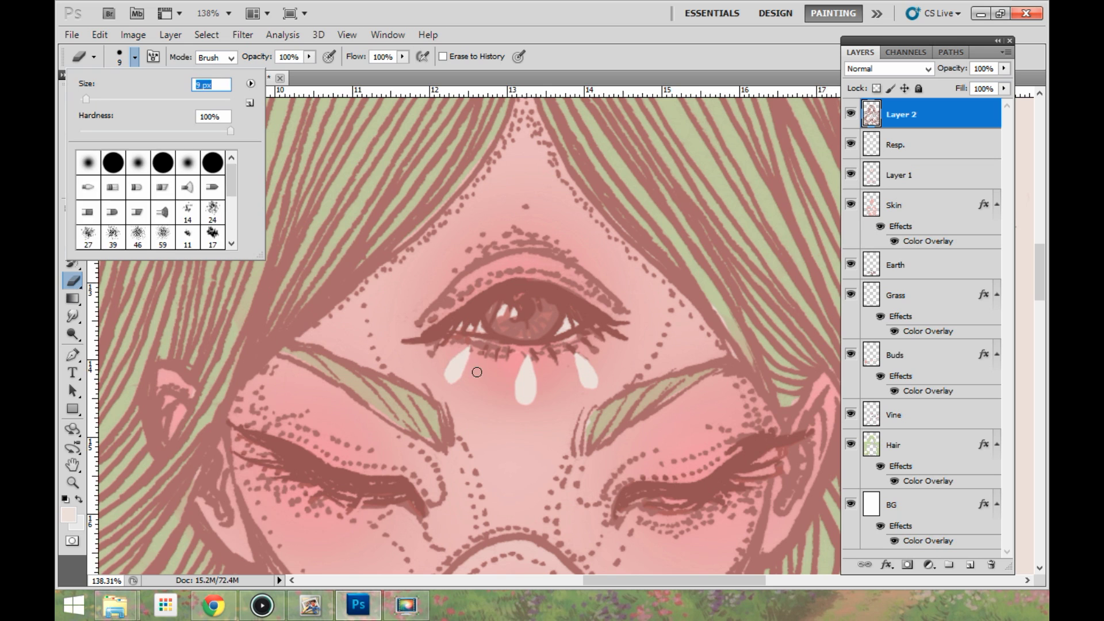
left_click(475, 371)
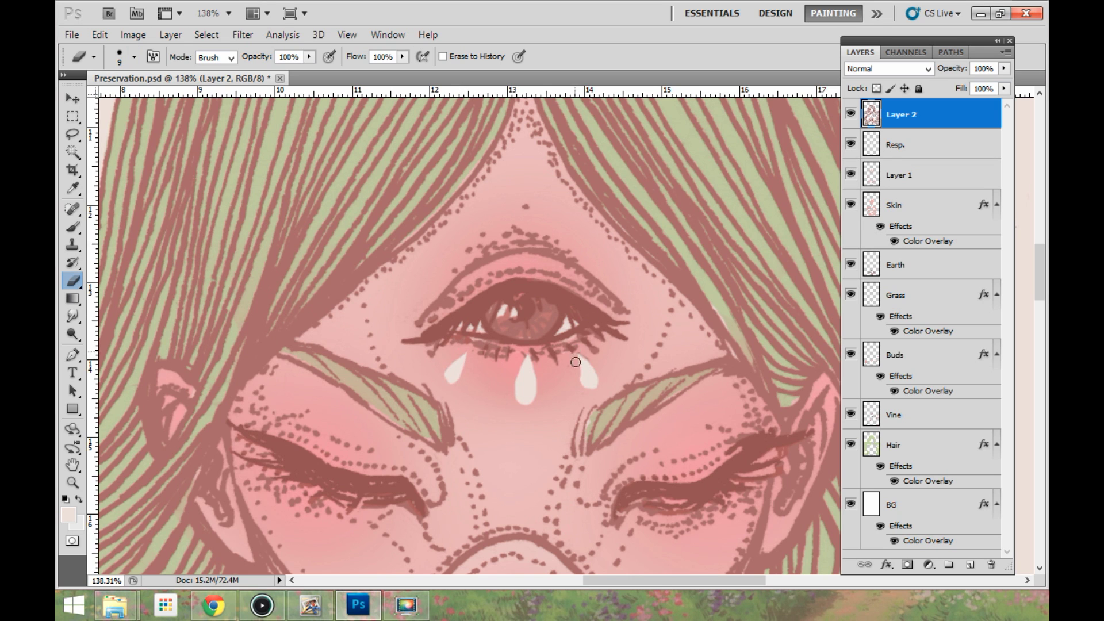
left_click_drag(535, 372, 526, 351)
left_click_drag(534, 407, 554, 458)
- Sample the dark red line colour, paint winged corners and lower lashes on the third eye with a 14 px brush, and trim the lashes with the eraser
left_click(69, 515)
left_click_drag(649, 263, 593, 372)
left_click(567, 341)
left_click(710, 404)
left_click(73, 227)
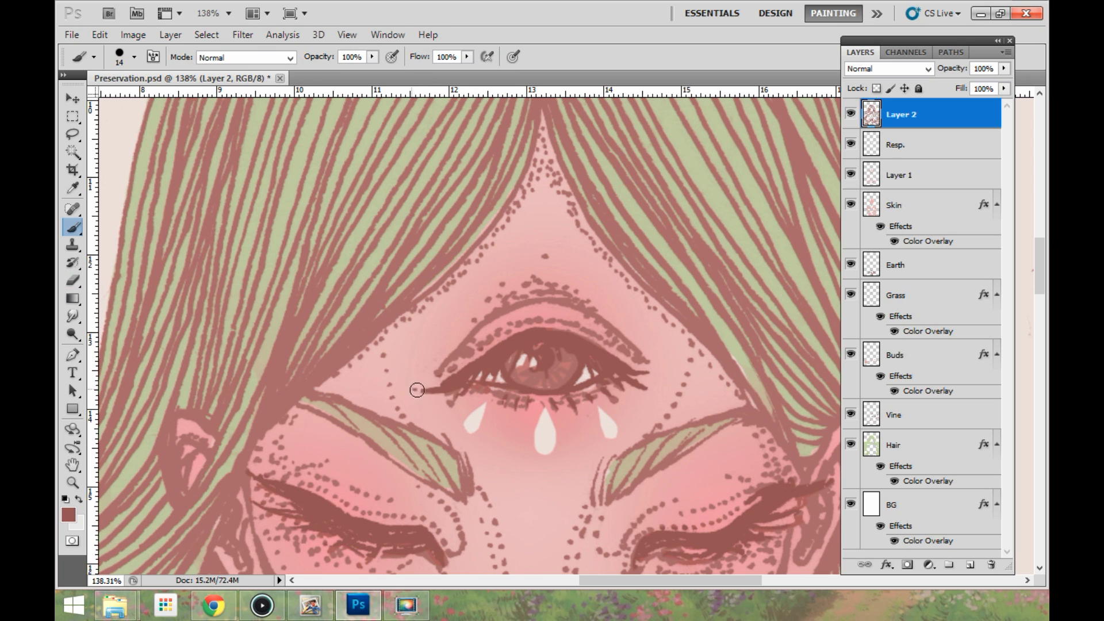
left_click_drag(415, 390, 461, 373)
left_click_drag(666, 386, 633, 377)
left_click_drag(490, 389, 466, 388)
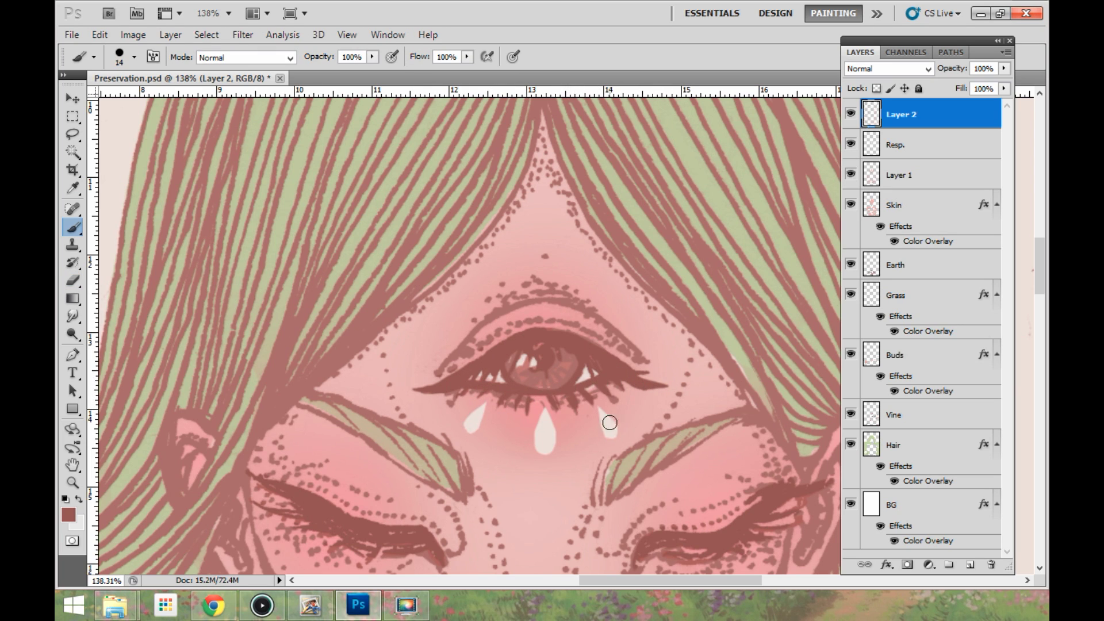
key("e")
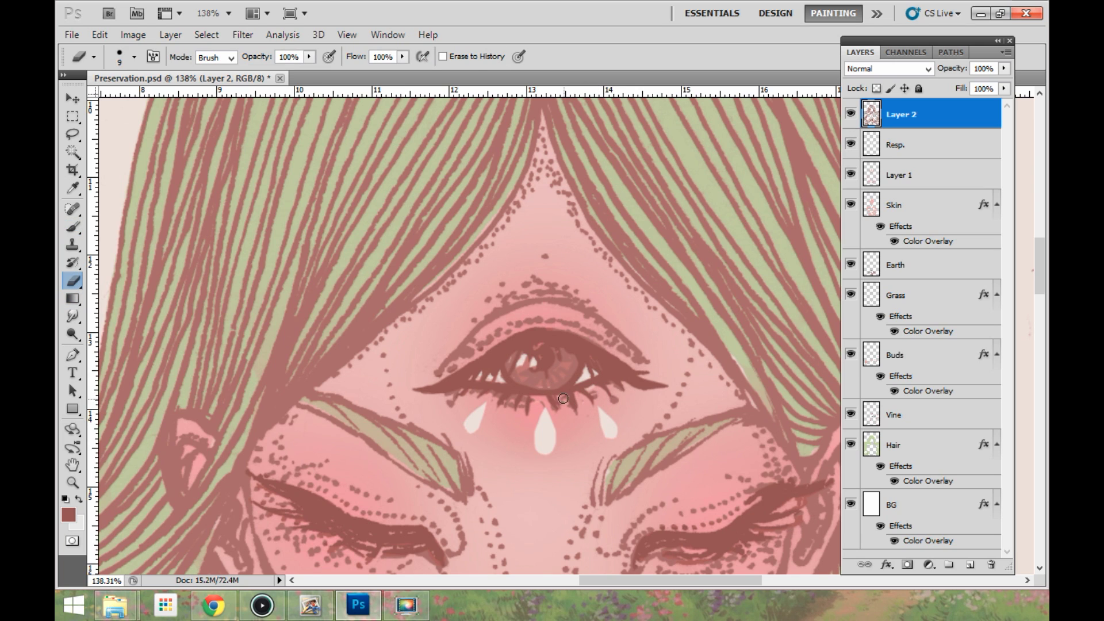
mouse_move(563, 399)
left_mouse_down()
mouse_move(541, 405)
mouse_move(531, 419)
mouse_move(526, 397)
mouse_move(511, 407)
mouse_move(499, 385)
mouse_move(475, 392)
left_mouse_up()
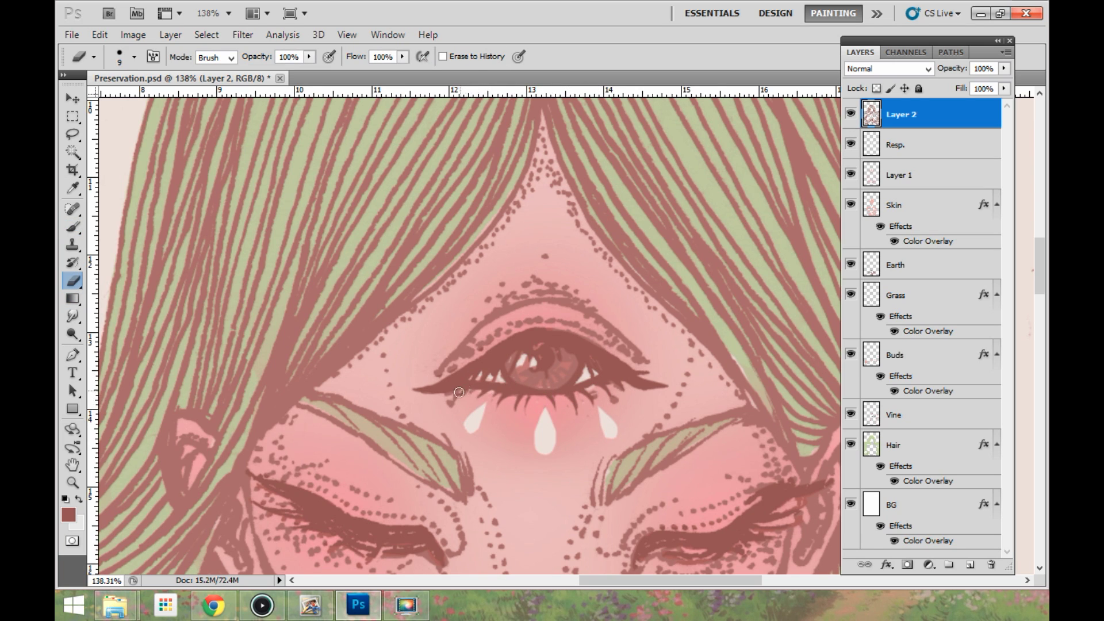
left_click(920, 205)
key("r")
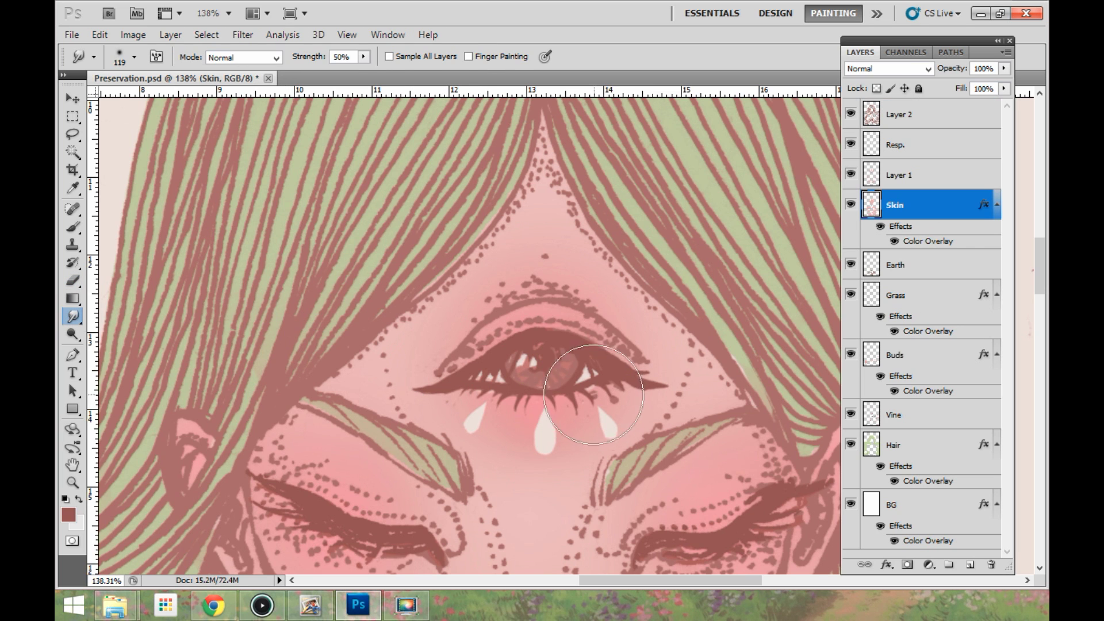
key("alt+bracketright")
key("e")
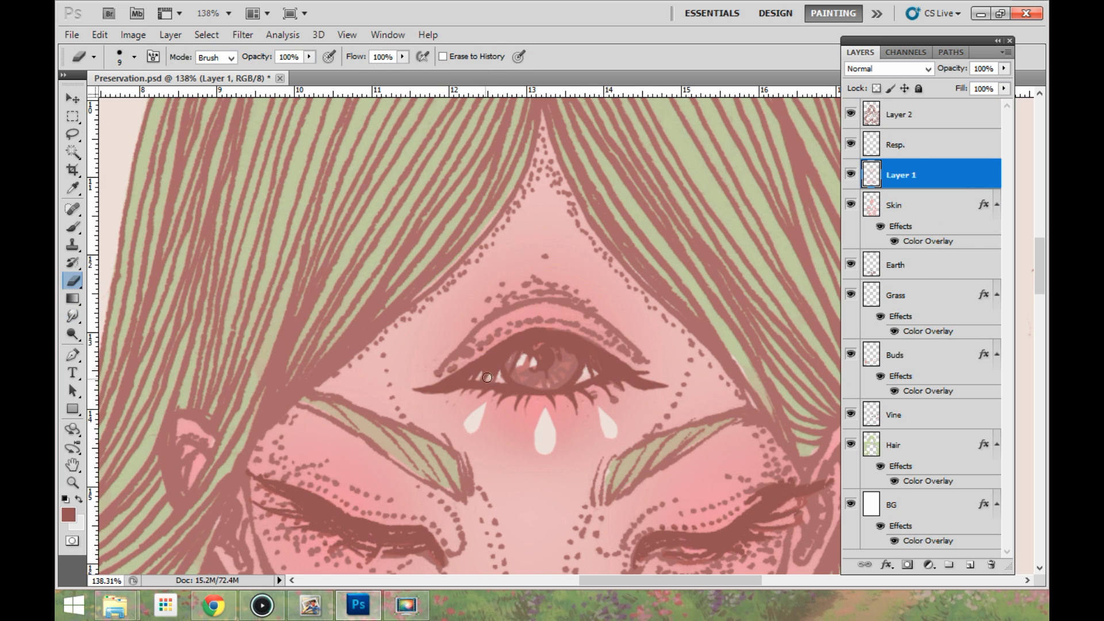
left_click(921, 205)
scroll(540, 410, "down", 4)
scroll(540, 410, "up", 4)
left_click(920, 115)
left_click(920, 206)
left_click(68, 514)
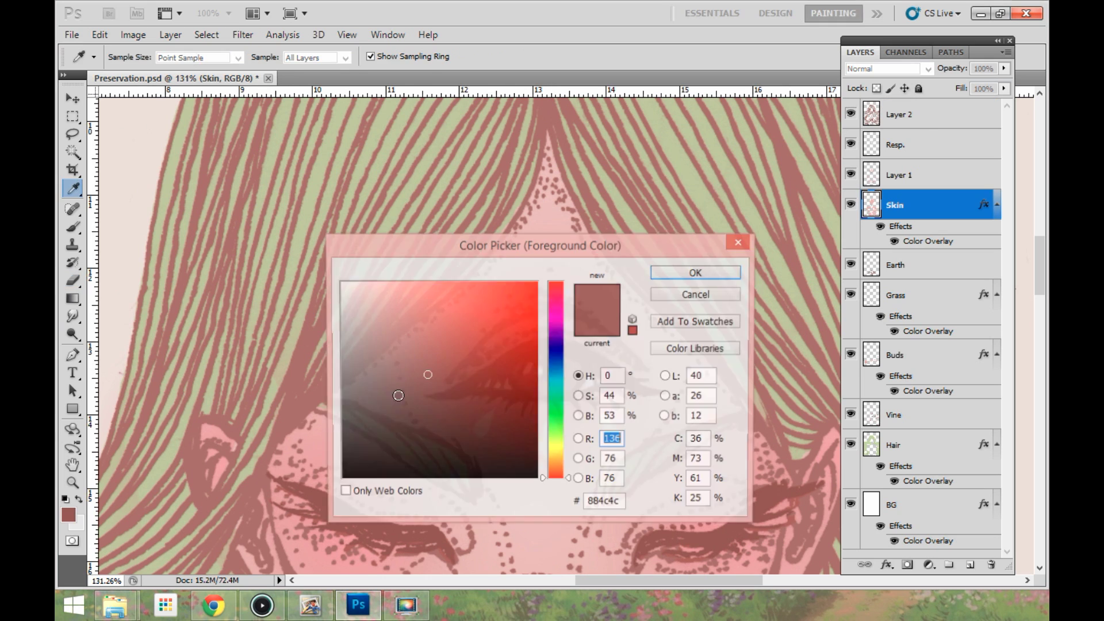
key("Escape")
key("b")
- Trim the winged corners and upper lid line of the third eye on Layer 2 with the 9 px eraser
left_click(931, 118)
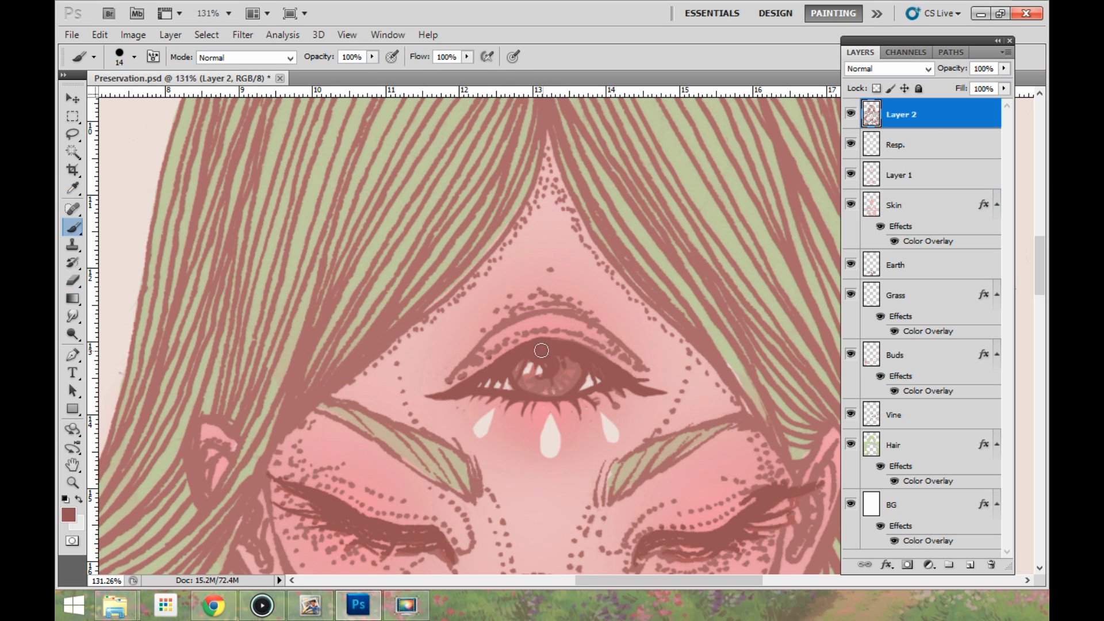
scroll(569, 379, "down", 3)
scroll(569, 379, "up", 4)
key("e")
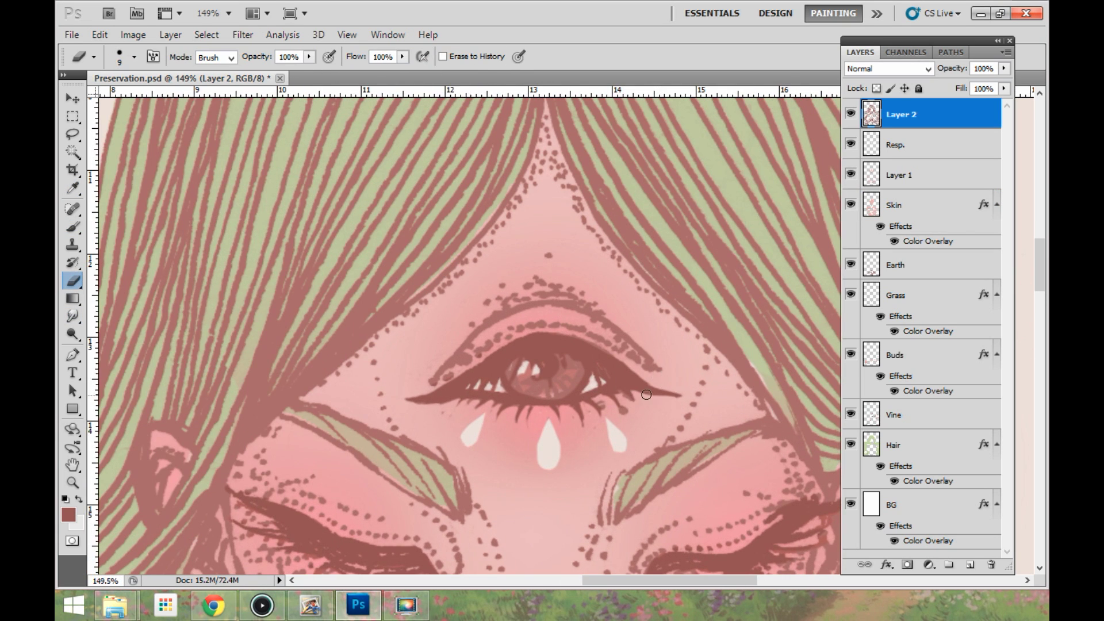
left_click_drag(662, 393, 686, 392)
mouse_move(446, 399)
left_mouse_down()
mouse_move(411, 398)
mouse_move(450, 400)
left_mouse_up()
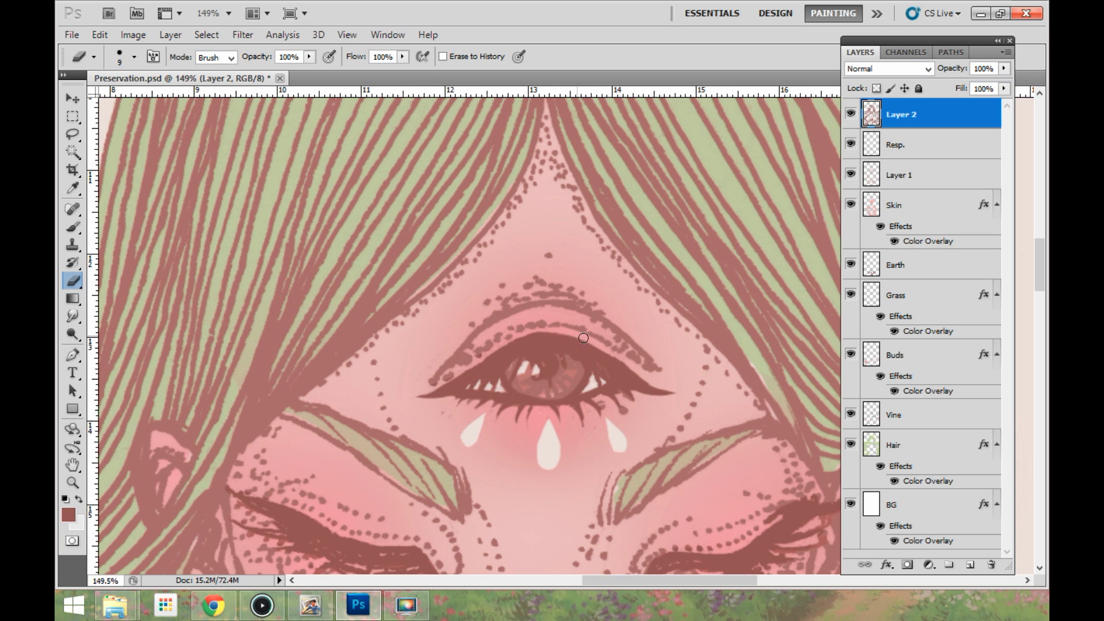
left_click_drag(605, 351, 641, 377)
mouse_move(670, 477)
left_mouse_down()
mouse_move(660, 387)
mouse_move(517, 410)
left_mouse_up()
- Pick the hair's green as the foreground colour and touch up the green fill at the right eyebrow on the Hair layer
left_click(926, 445)
left_click(69, 515)
left_click(305, 331)
left_click(674, 275)
left_click_drag(502, 404, 499, 424)
key("b")
left_click(926, 114)
left_click(932, 444)
- Examine the colouring around the right closed eye, ear, hair and breathing mask
left_click_drag(708, 447, 691, 482)
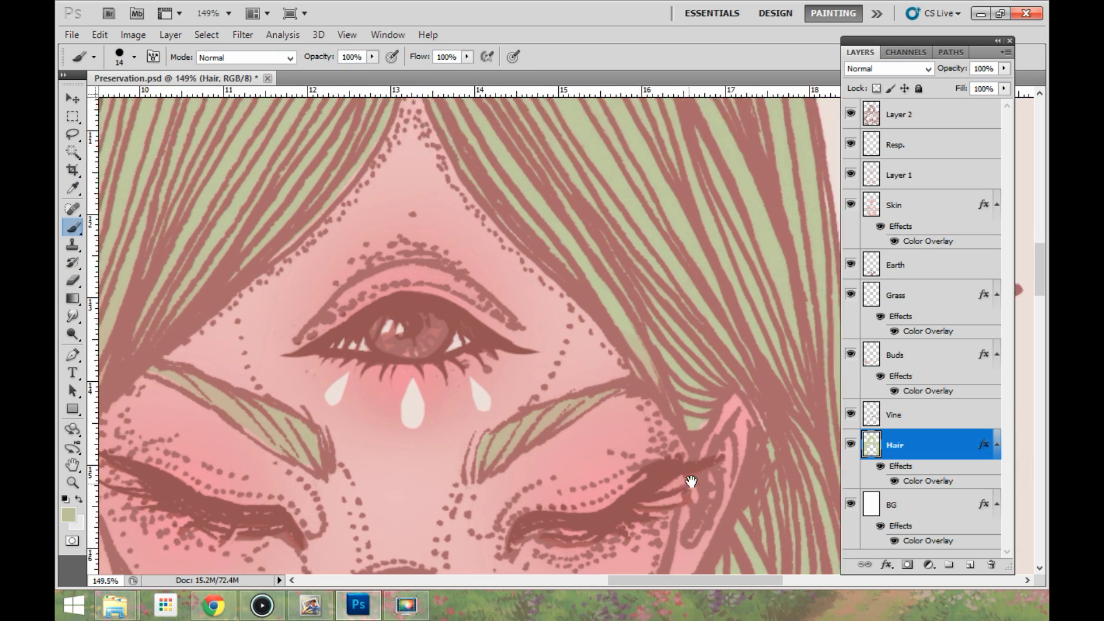
left_click_drag(477, 555, 646, 326)
mouse_move(784, 436)
left_mouse_down()
mouse_move(503, 439)
mouse_move(470, 503)
left_mouse_up()
left_click(895, 209)
left_click(73, 281)
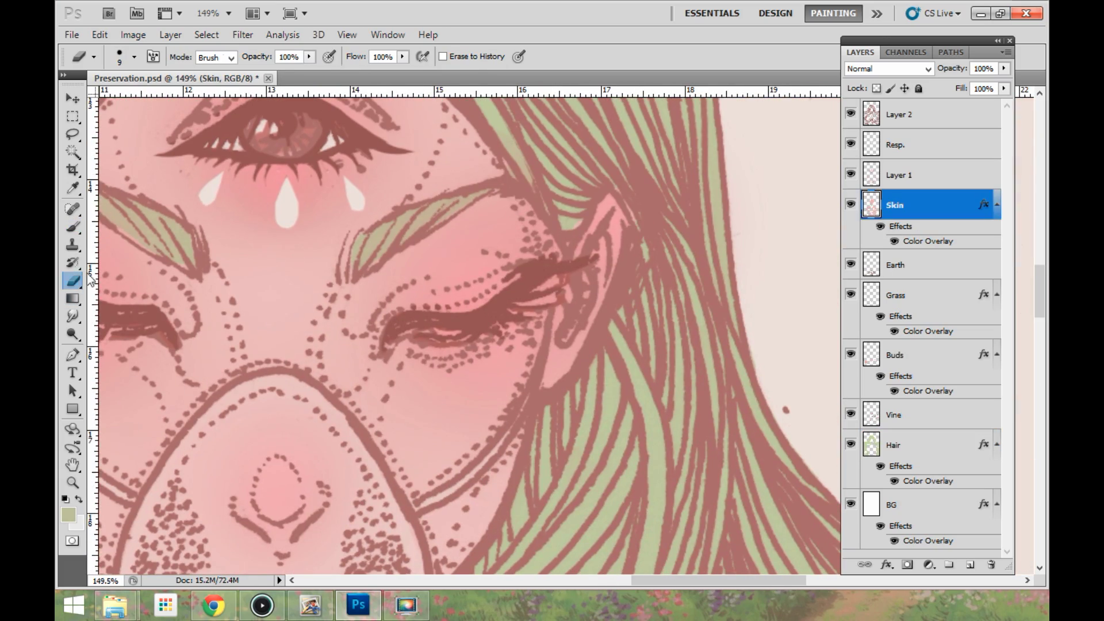
left_click_drag(521, 538, 685, 403)
scroll(688, 402, "down", 6)
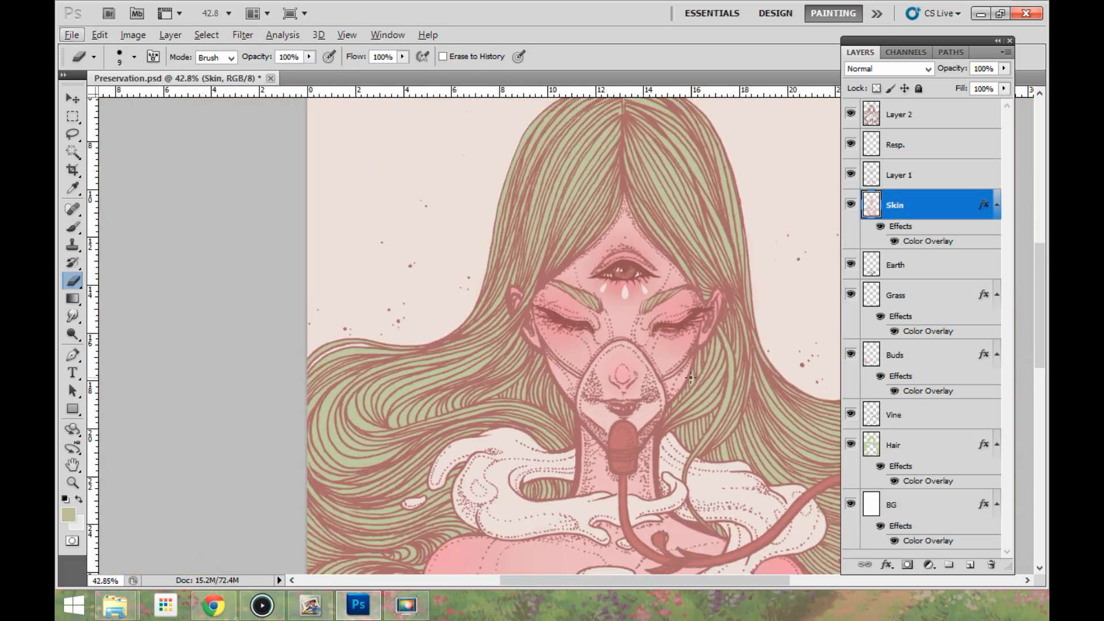
scroll(682, 400, "up", 5)
left_click_drag(581, 172, 581, 334)
- Sample the teardrop cream and paint two small dots below the middle teardrop on Layer 2 with the 14 px brush
left_click(921, 115)
left_click(69, 514)
left_click_drag(527, 244, 509, 300)
left_click(505, 277)
left_click(679, 328)
left_click(73, 228)
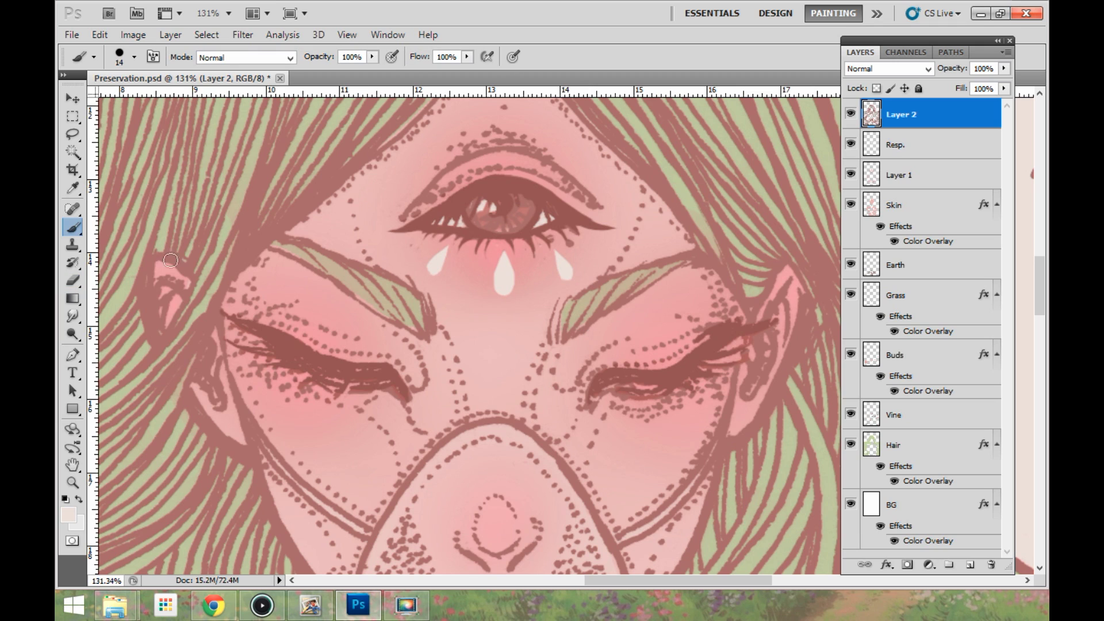
left_click(502, 315)
left_click(501, 334)
scroll(501, 334, "down", 2)
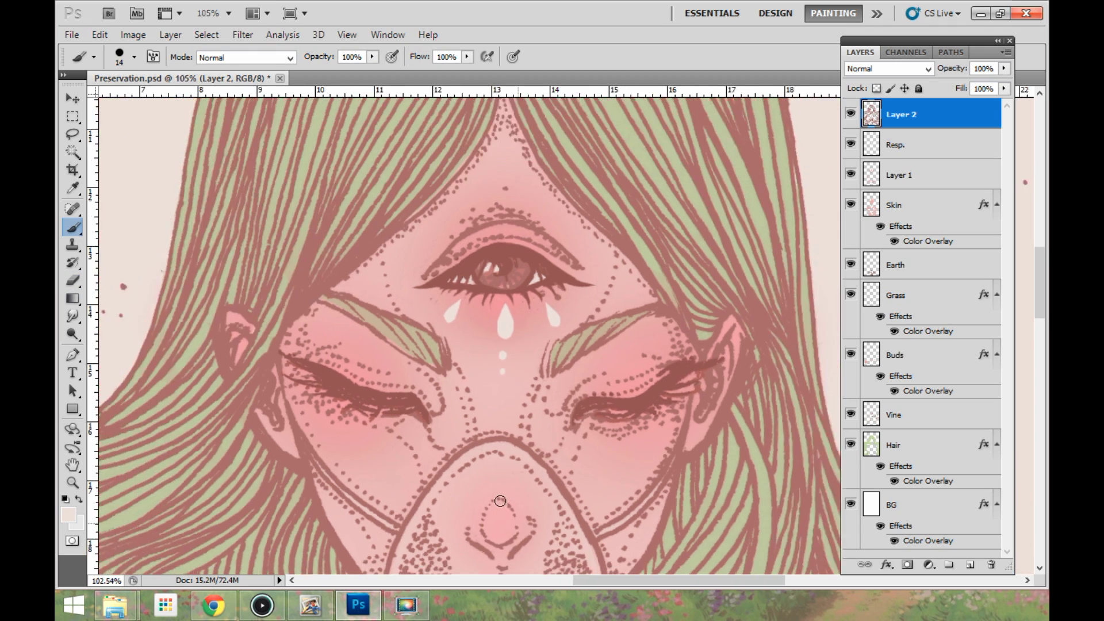
scroll(455, 294, "up", 2)
scroll(604, 411, "down", 4)
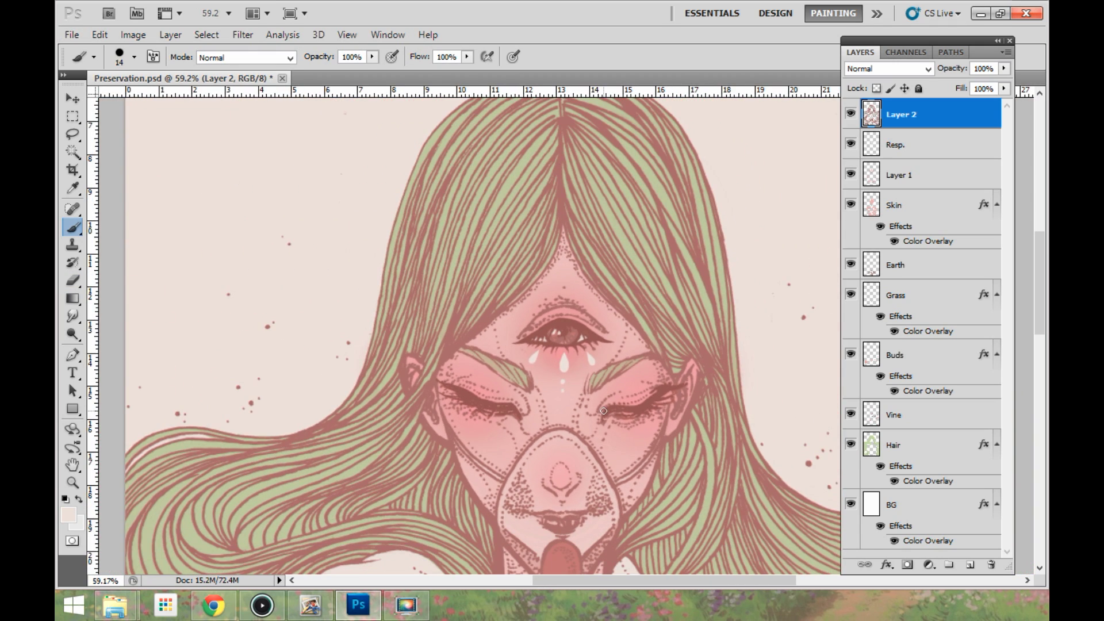
scroll(604, 411, "up", 1)
key("alt+Tab")
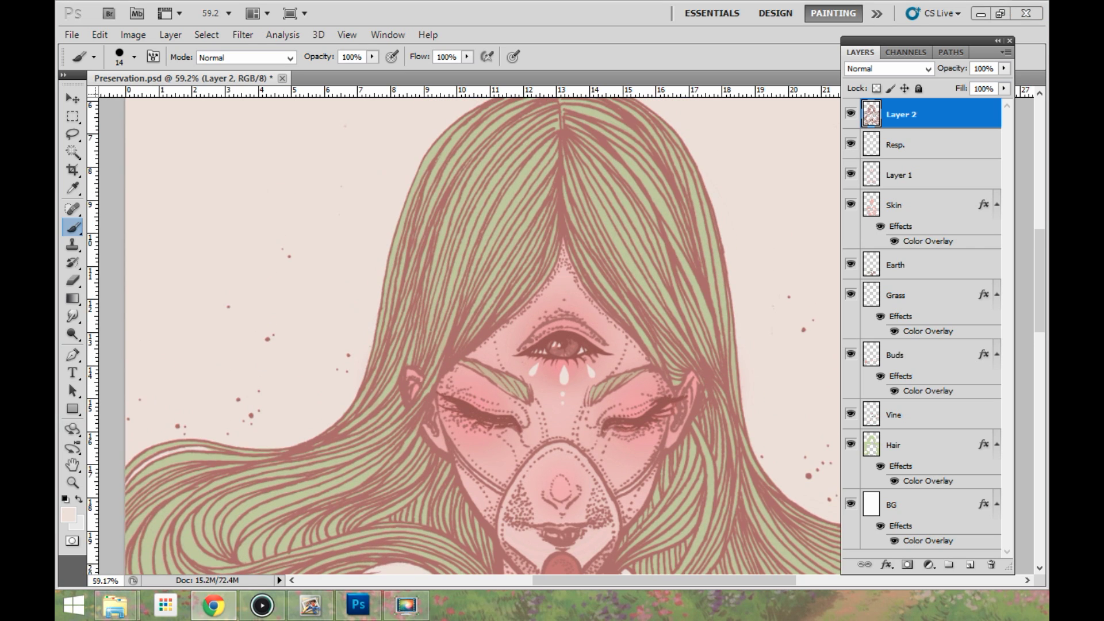
left_click(750, 352)
left_click_drag(674, 485, 652, 359)
scroll(653, 359, "down", 1)
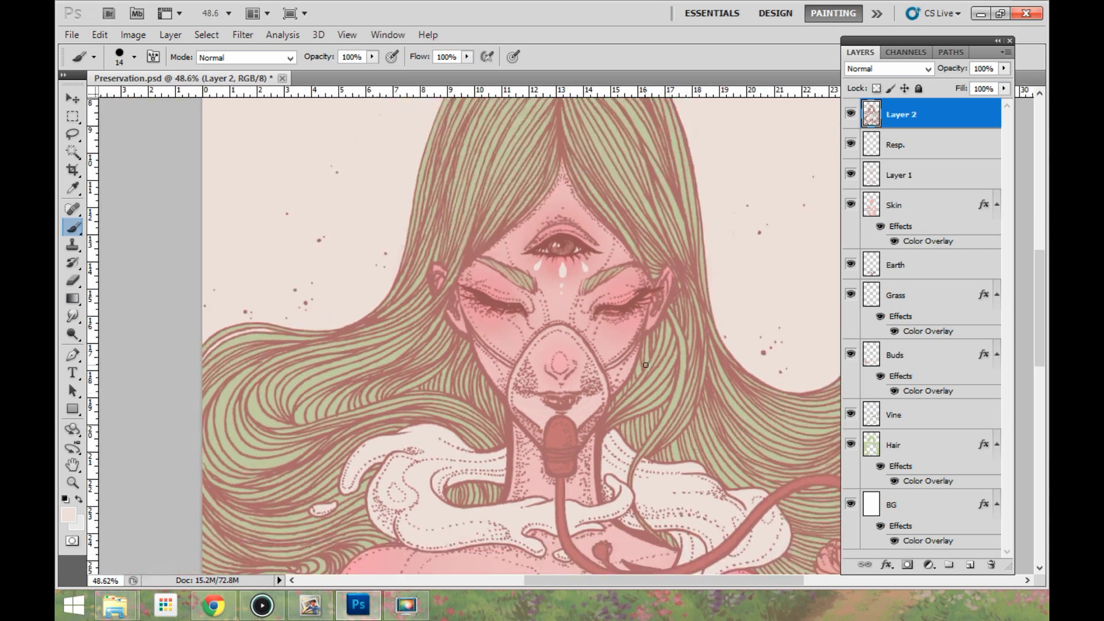
- Create a new layer above Layer 2 and paint cream highlights on the nose tip and the right closed eyelid
scroll(652, 359, "up", 3)
left_click(971, 566)
left_click(71, 515)
left_click(678, 328)
left_click_drag(504, 352, 505, 374)
scroll(532, 386, "up", 1)
left_click_drag(604, 248, 622, 241)
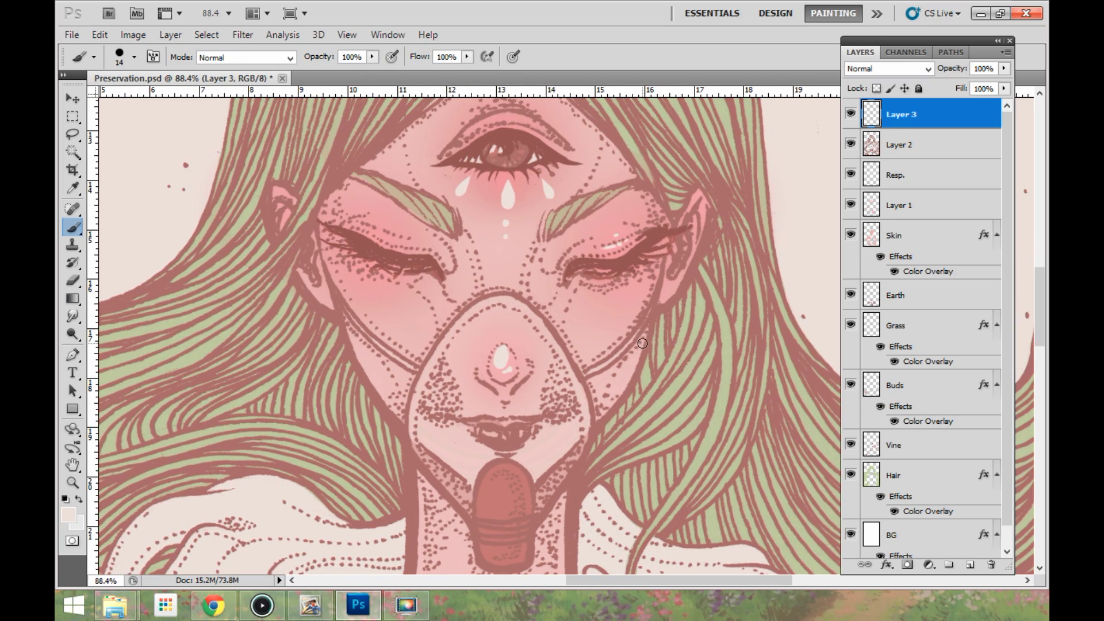
- Add small cream highlights to the left closed eyelid, the third eye's upper lid and the closed eyes' lash lines
scroll(642, 343, "down", 5)
scroll(391, 236, "up", 7)
mouse_move(371, 238)
left_mouse_down()
mouse_move(392, 244)
mouse_move(392, 232)
left_mouse_up()
left_click_drag(426, 179, 462, 341)
left_click_drag(536, 267, 556, 266)
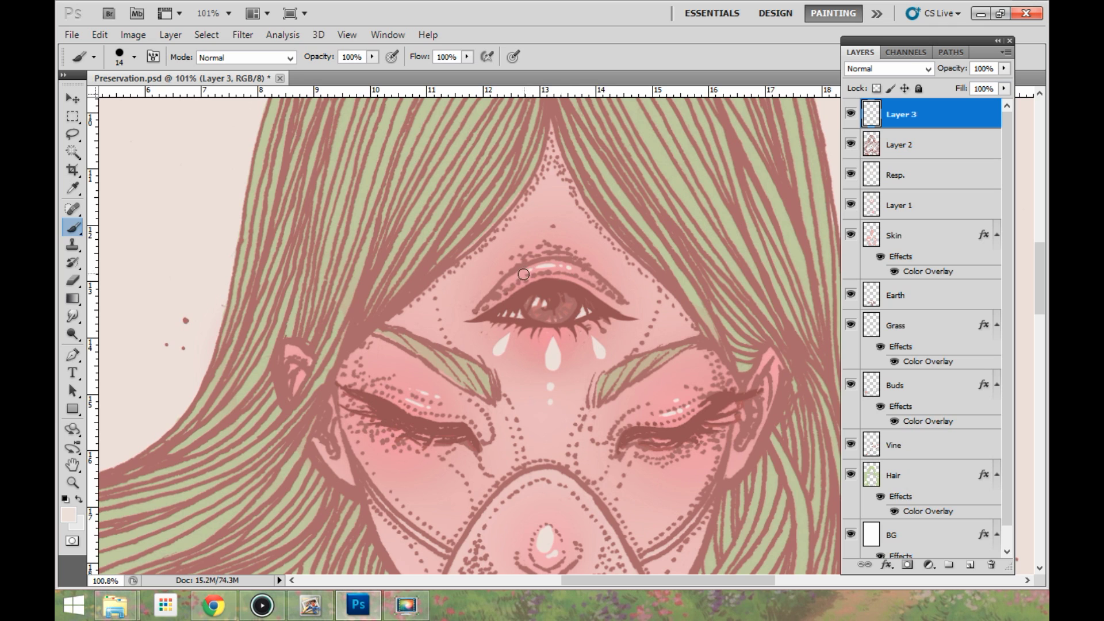
scroll(436, 296, "up", 1)
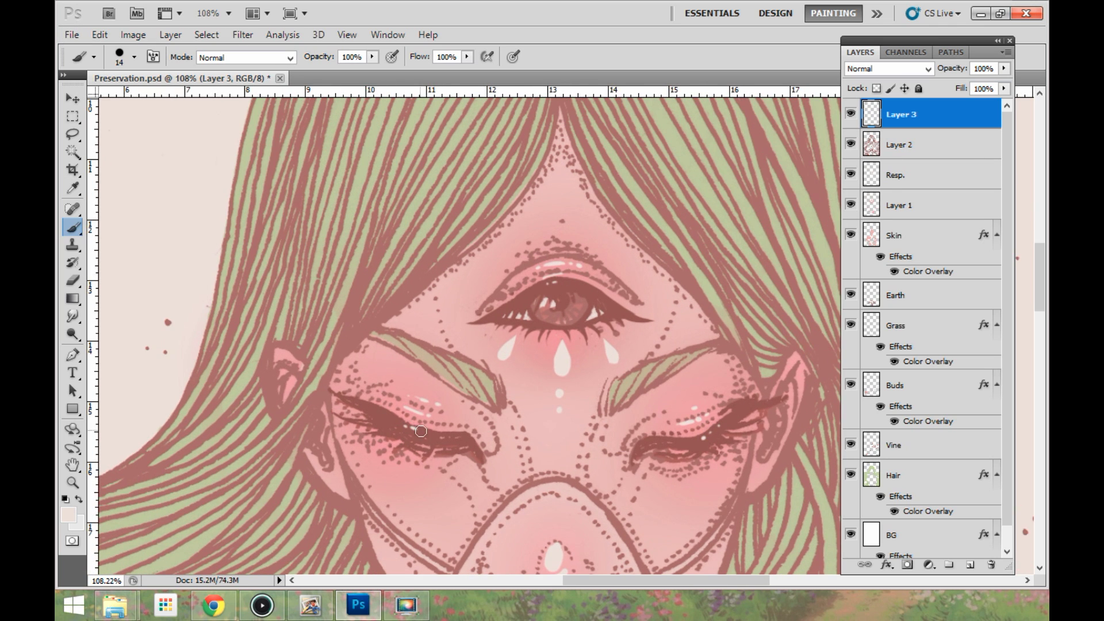
left_click_drag(405, 426, 421, 431)
key("alt+Tab")
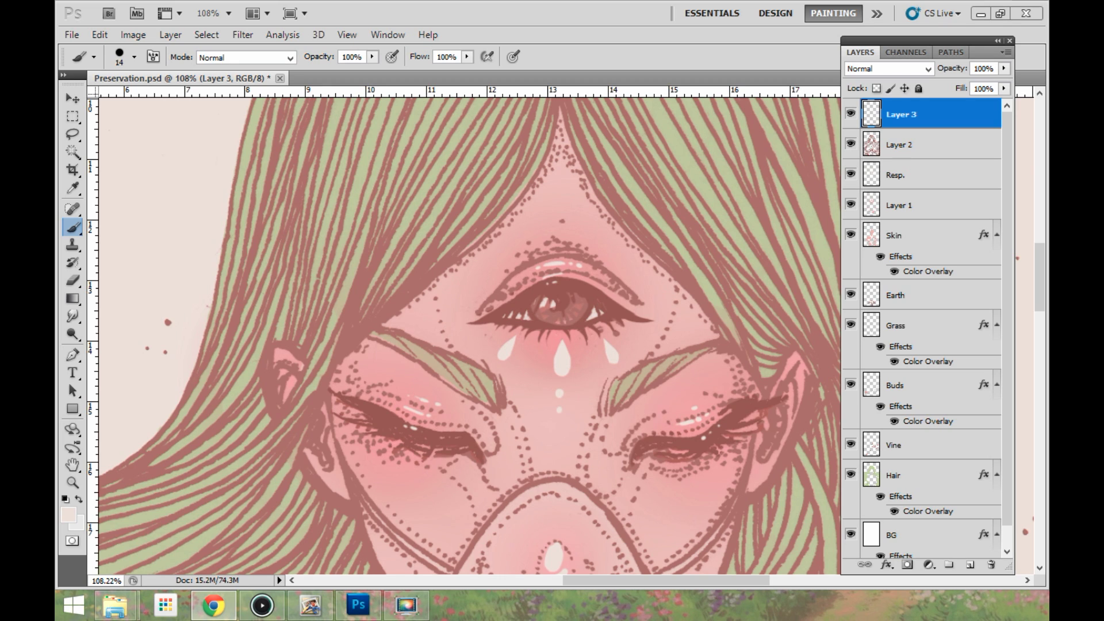
key("alt+Tab")
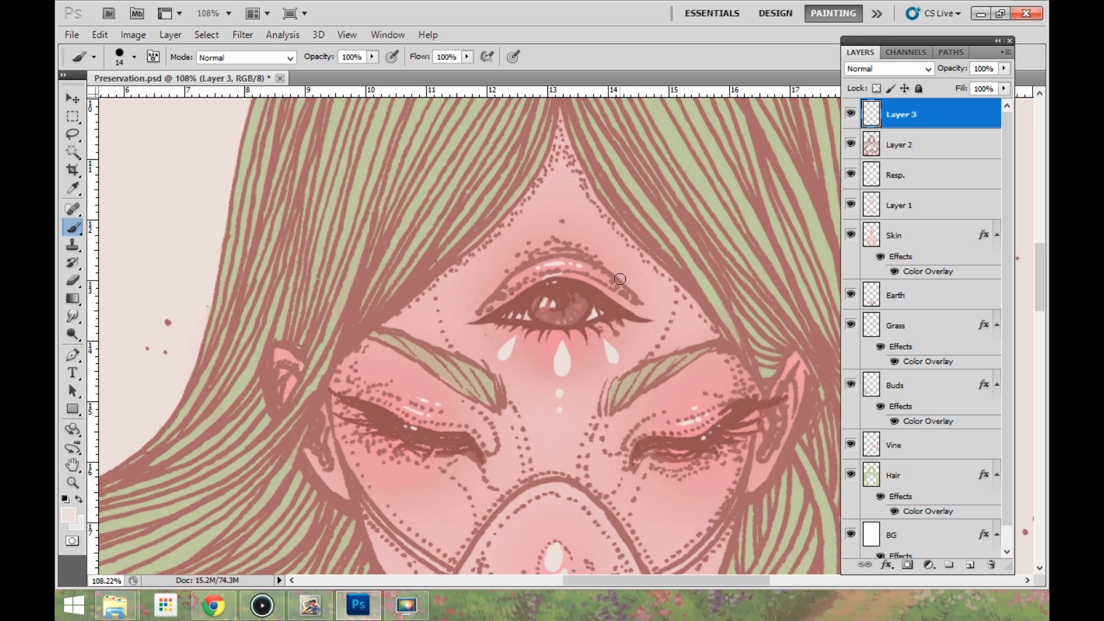
scroll(627, 288, "down", 3)
scroll(626, 288, "up", 1)
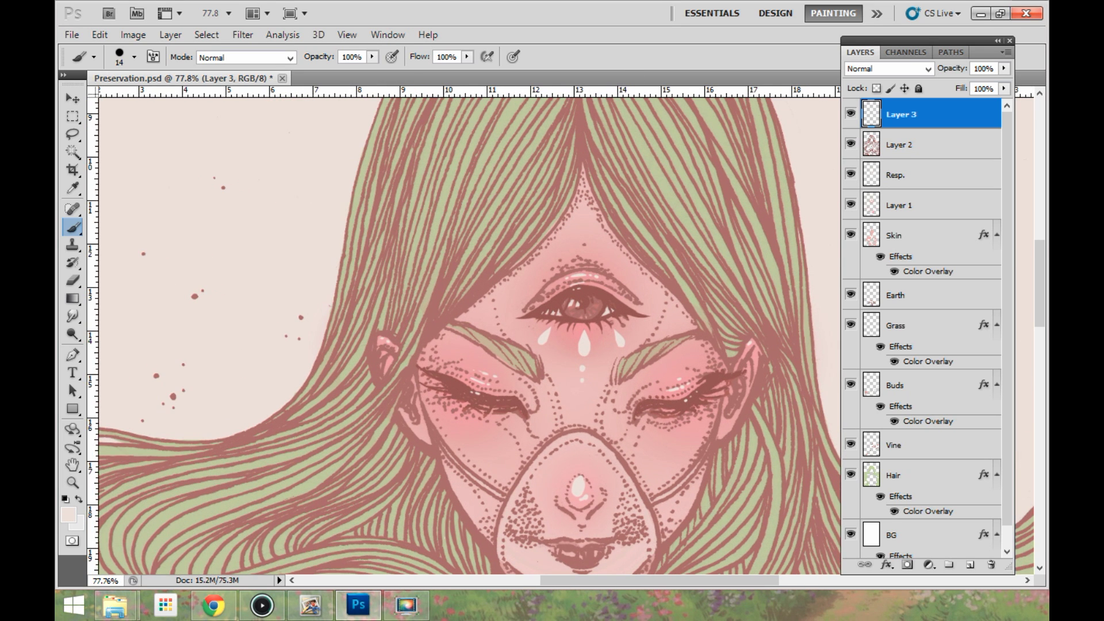
key("alt+Tab")
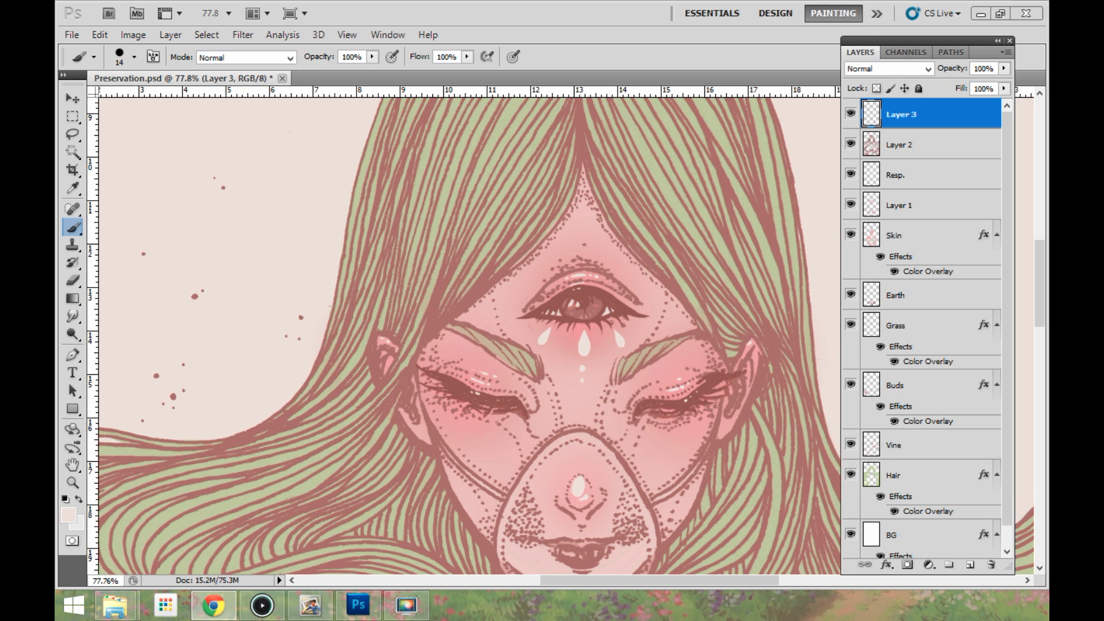
left_click(782, 240)
- Examine the shoulders, smoke, city and vine for areas that could take highlights
scroll(737, 282, "down", 5)
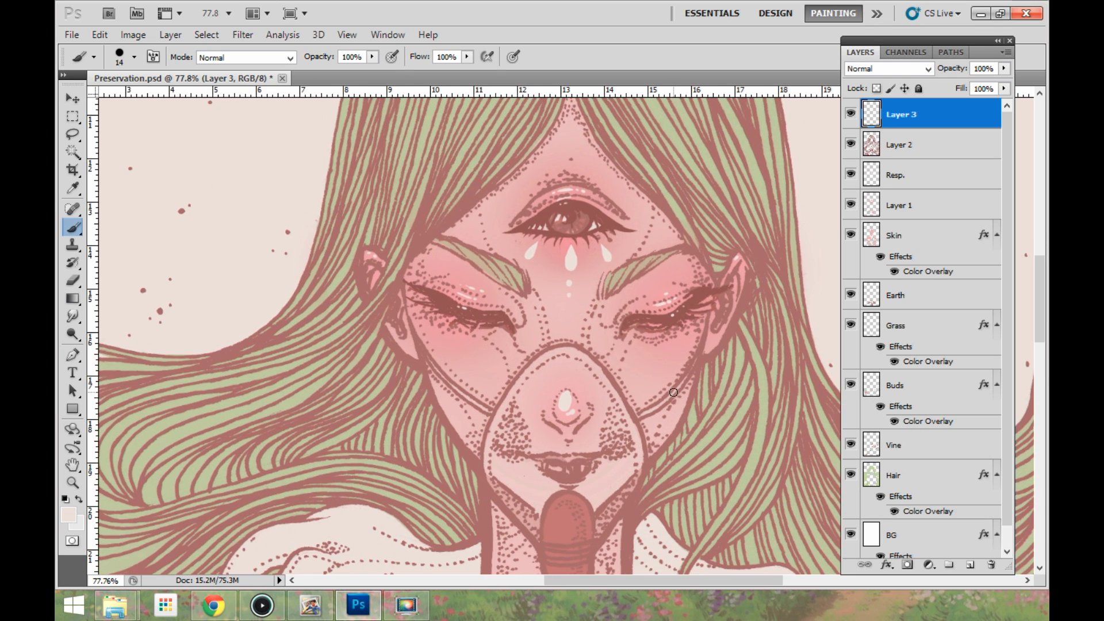
left_click_drag(706, 429, 727, 291)
left_click_drag(713, 458, 774, 317)
left_click_drag(658, 407, 658, 430)
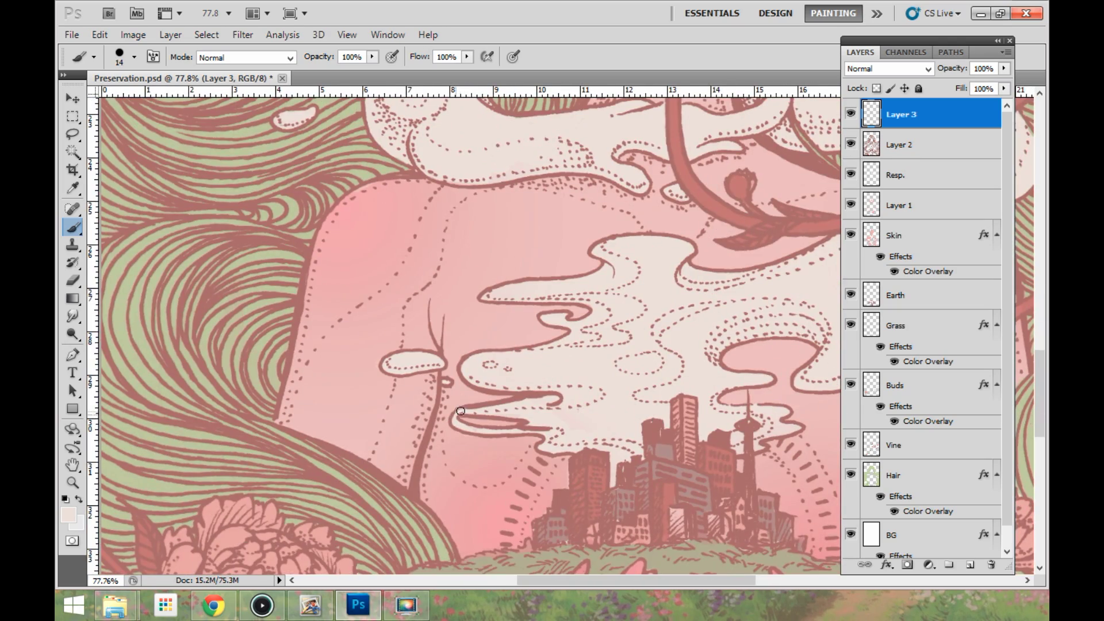
scroll(515, 449, "down", 6)
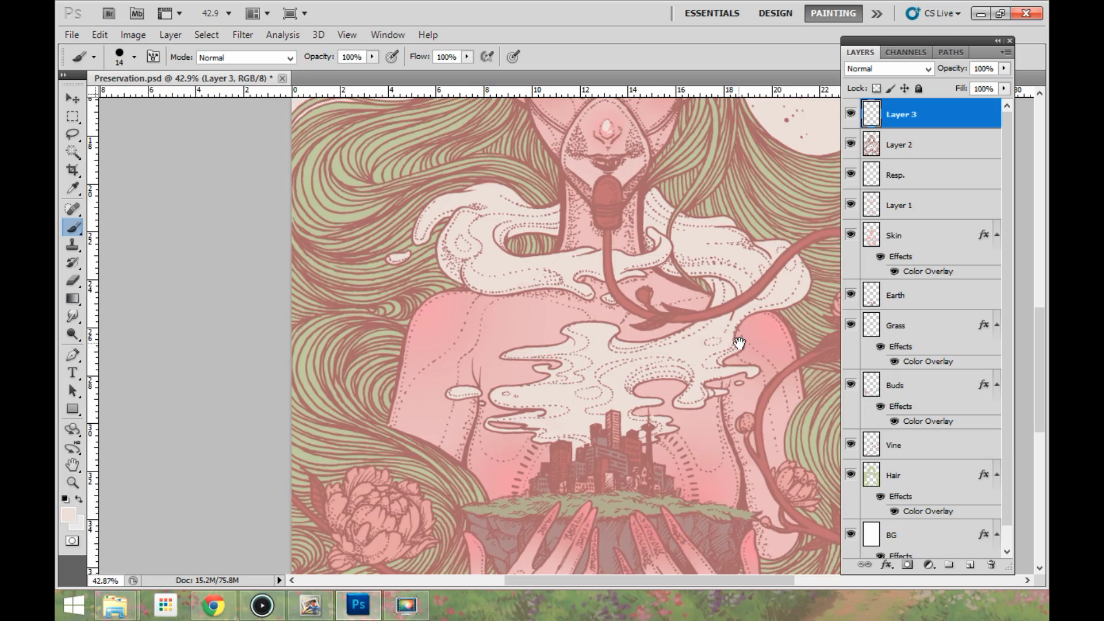
left_click_drag(741, 343, 675, 424)
scroll(519, 296, "up", 4)
scroll(423, 449, "down", 4)
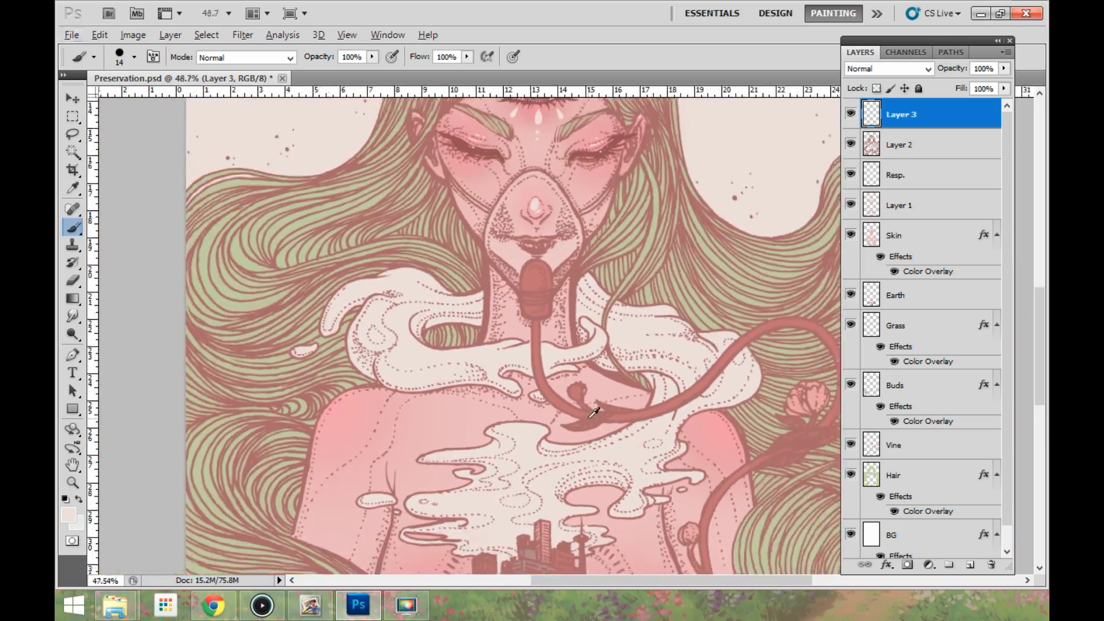
scroll(588, 419, "up", 2)
scroll(588, 419, "up", 2)
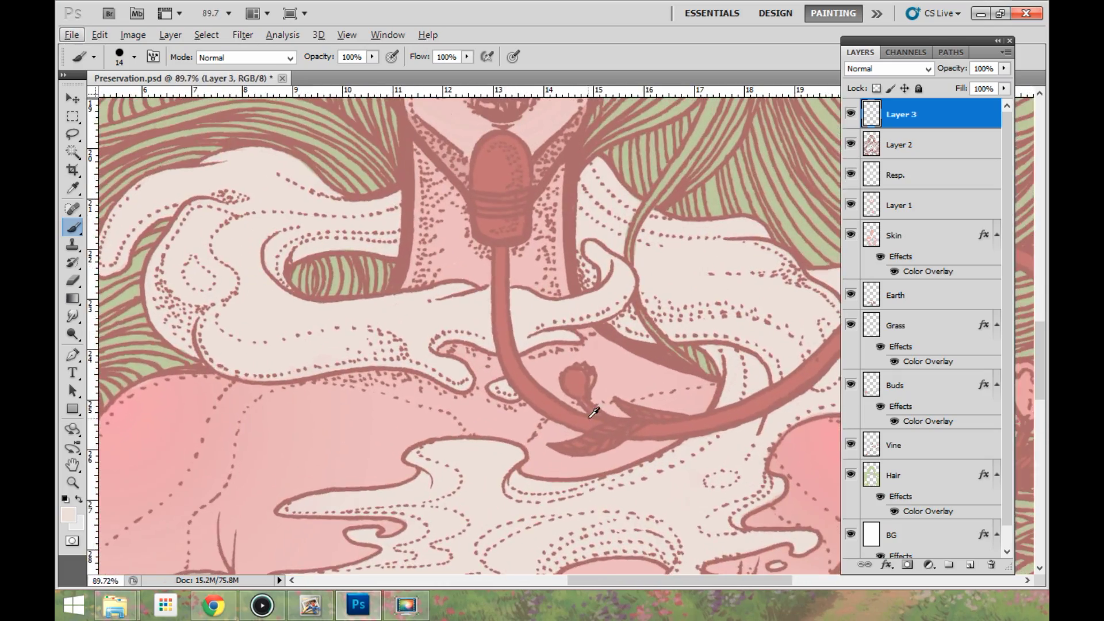
- Sample the skin pink e1b7b7 as the foreground colour and paint over the cream highlight on the nose tip
left_click_drag(578, 397, 588, 525)
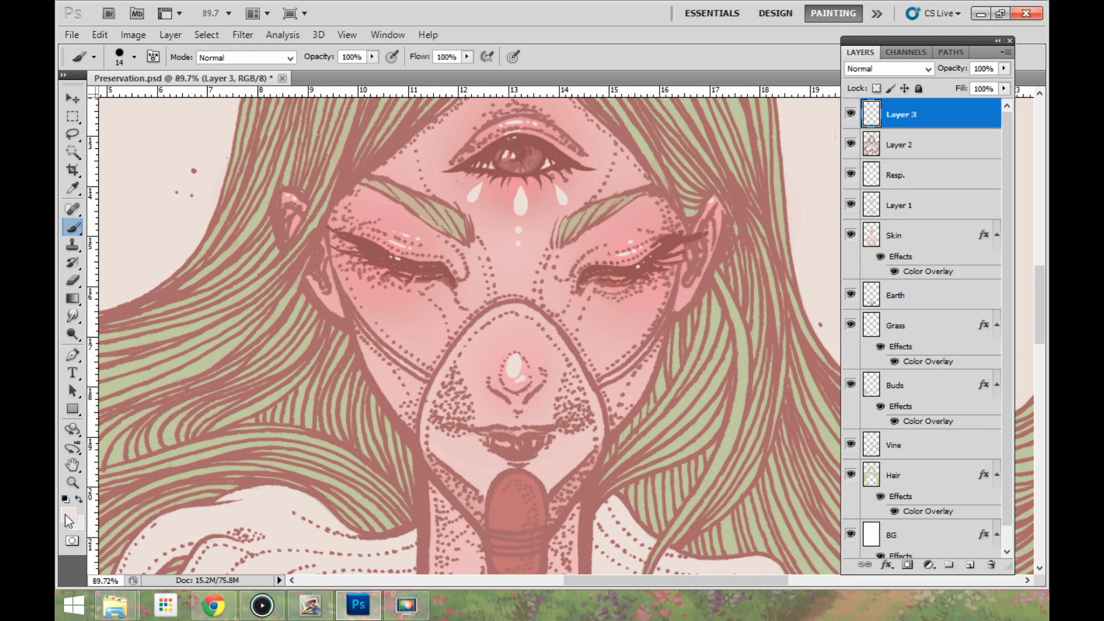
left_click(68, 516)
left_click(520, 274)
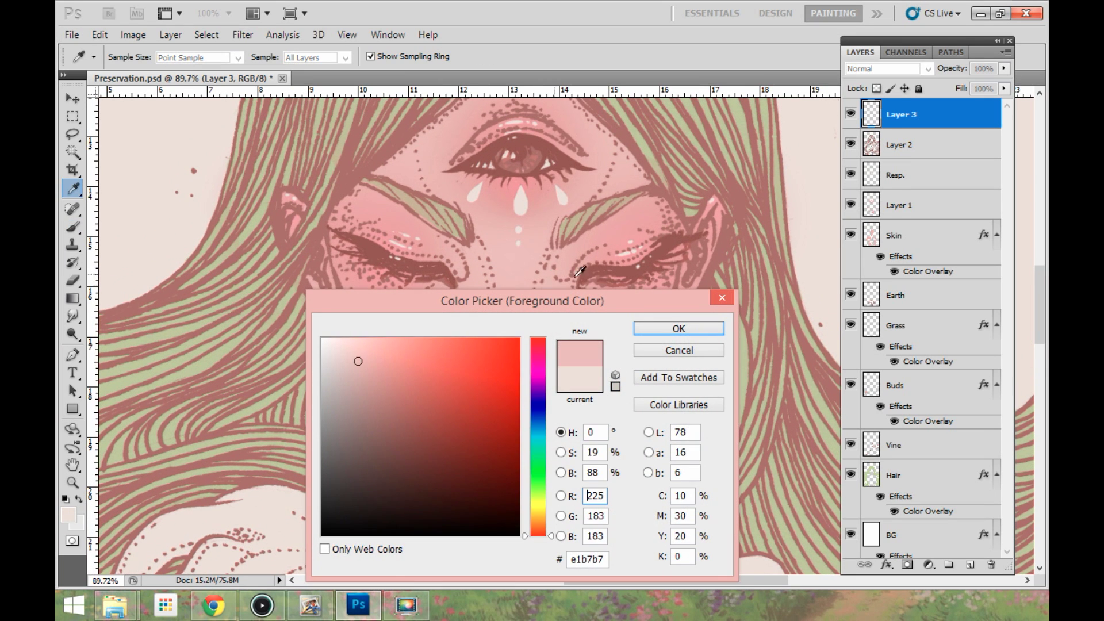
left_click(676, 328)
key("b")
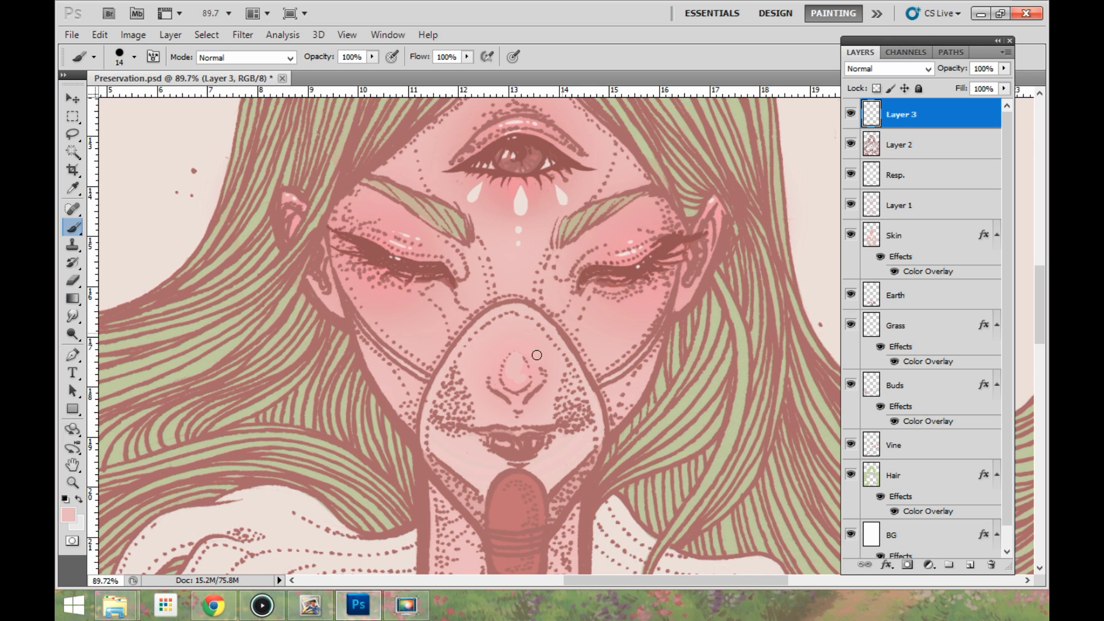
- Set the foreground to a pale skin pink and repaint the small highlight on the nose tip on Layer 3
key("i")
left_click(69, 516)
left_click_drag(542, 303, 819, 207)
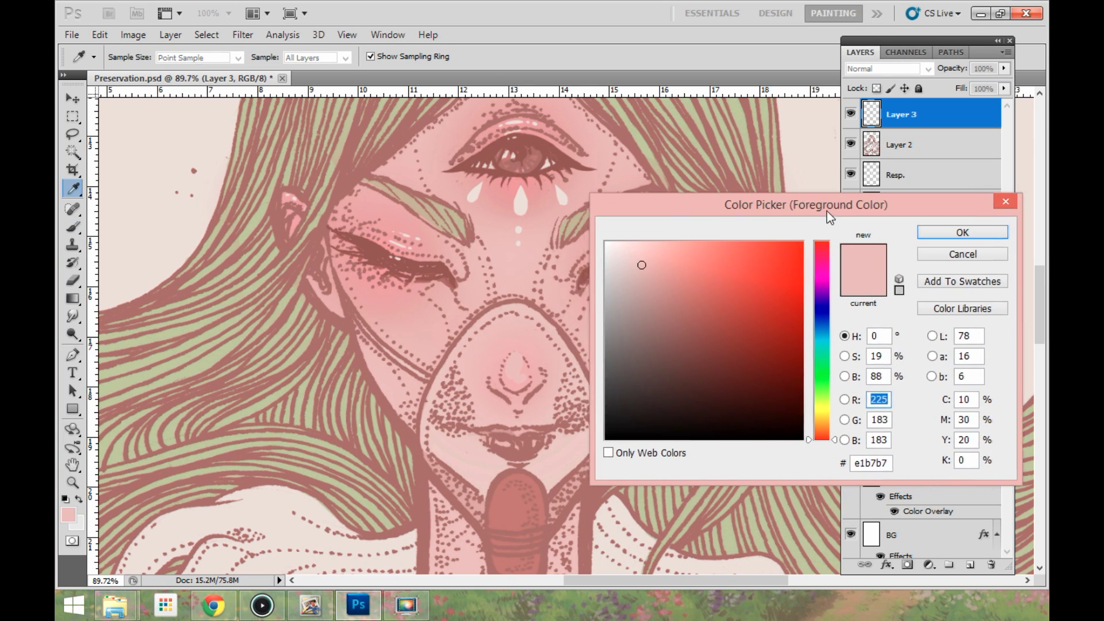
left_click(924, 231)
key("b")
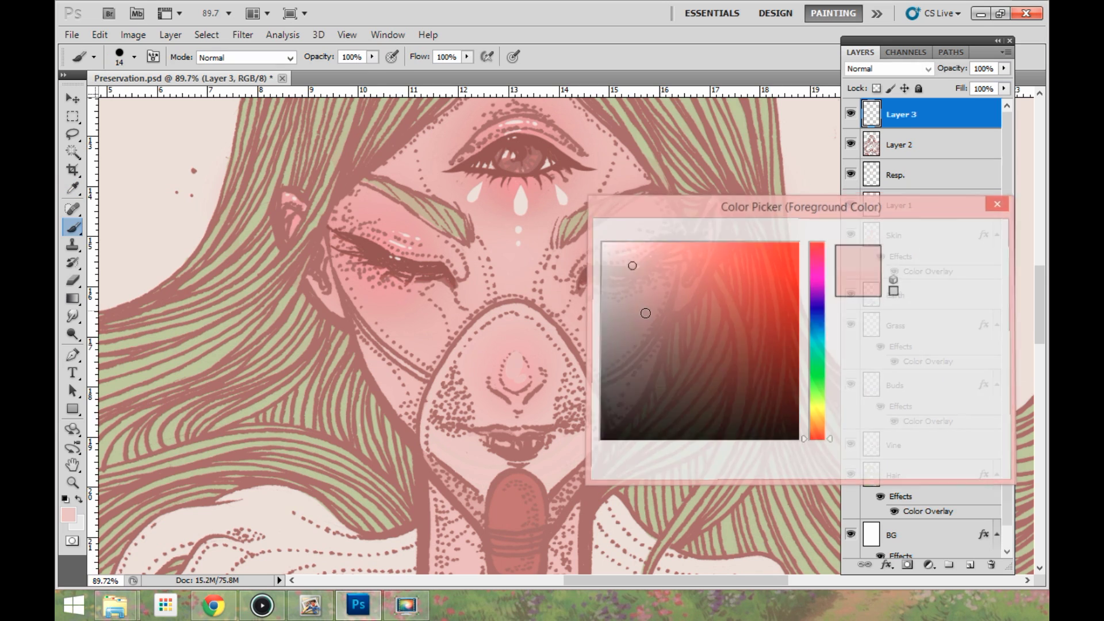
left_click_drag(512, 360, 522, 379)
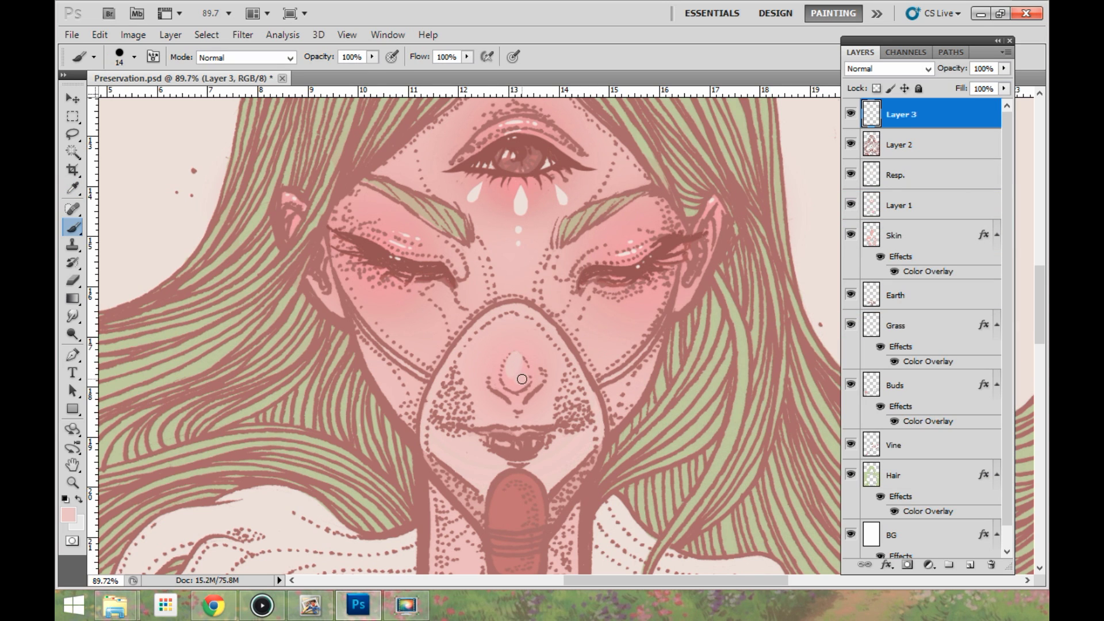
scroll(582, 241, "up", 3)
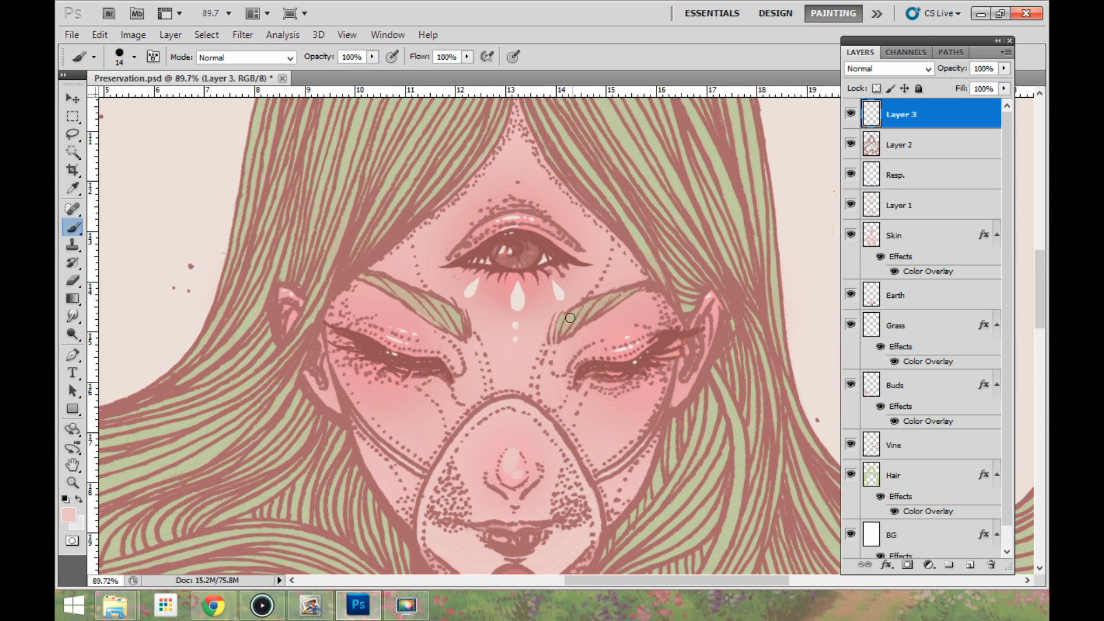
left_click_drag(513, 454, 516, 455)
- Examine the whole illustration, from the face and hair down to the smoke, city, hands and flowers
scroll(607, 366, "down", 5)
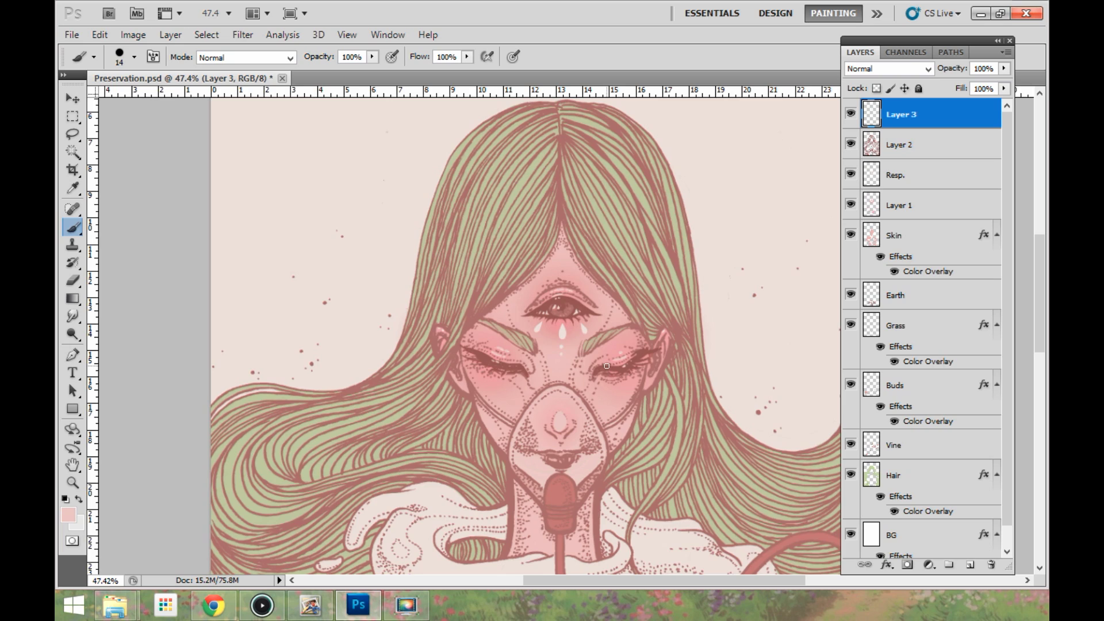
scroll(607, 366, "down", 1)
left_click_drag(677, 503, 642, 369)
scroll(642, 369, "down", 8)
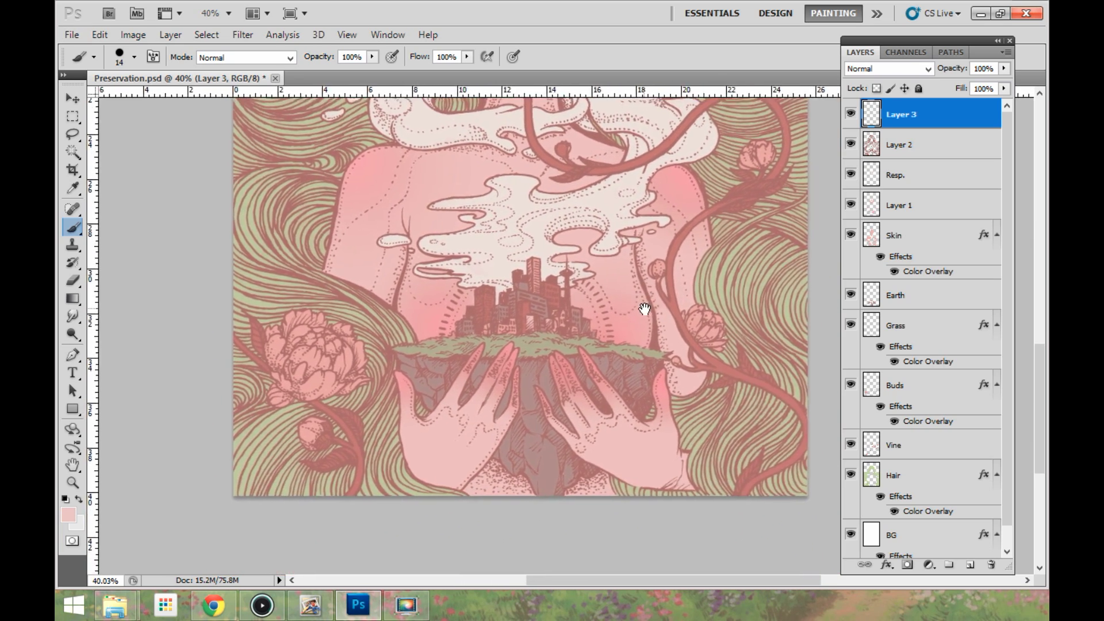
left_click_drag(645, 310, 644, 333)
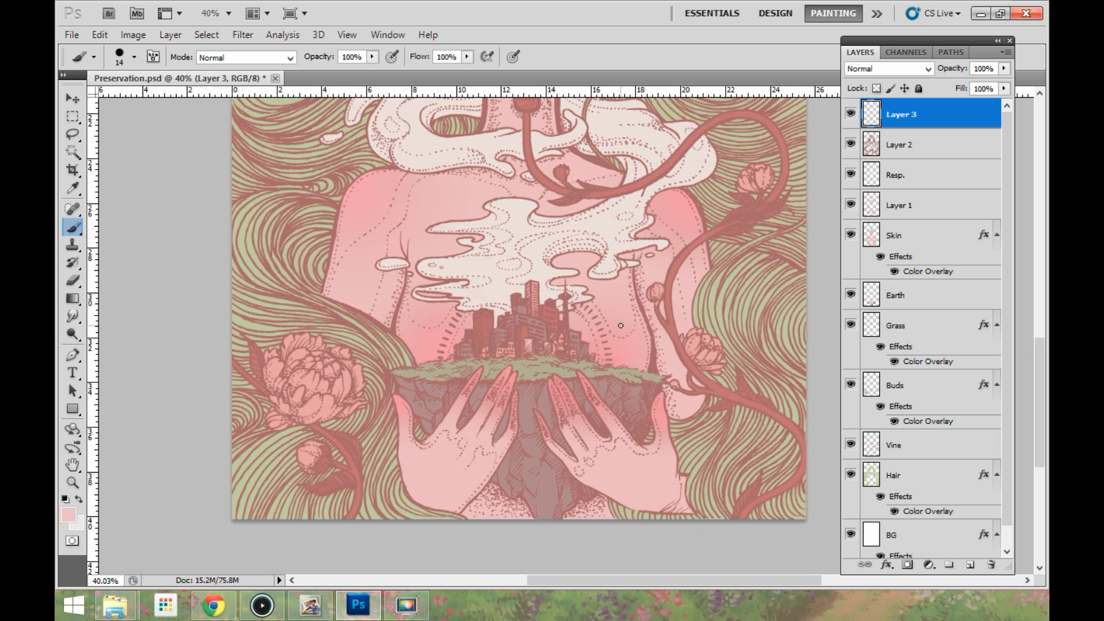
scroll(621, 326, "down", 2)
mouse_move(690, 198)
left_mouse_down()
mouse_move(700, 352)
mouse_move(675, 461)
mouse_move(673, 417)
left_mouse_up()
scroll(657, 396, "down", 3)
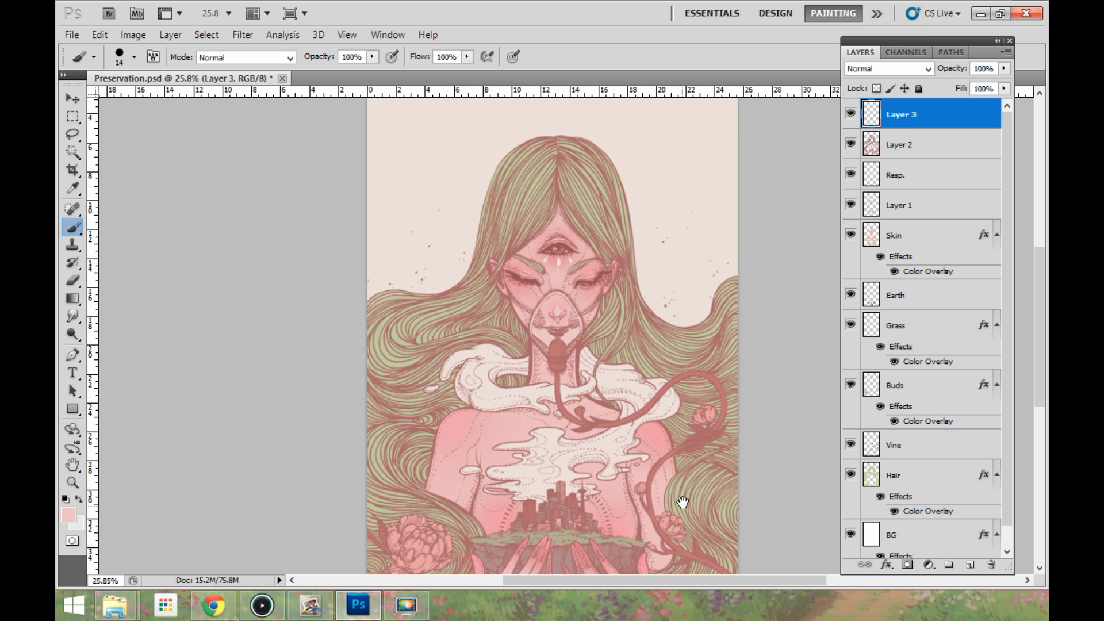
mouse_move(683, 505)
left_mouse_down()
mouse_move(676, 429)
mouse_move(672, 444)
left_mouse_up()
scroll(659, 435, "down", 2)
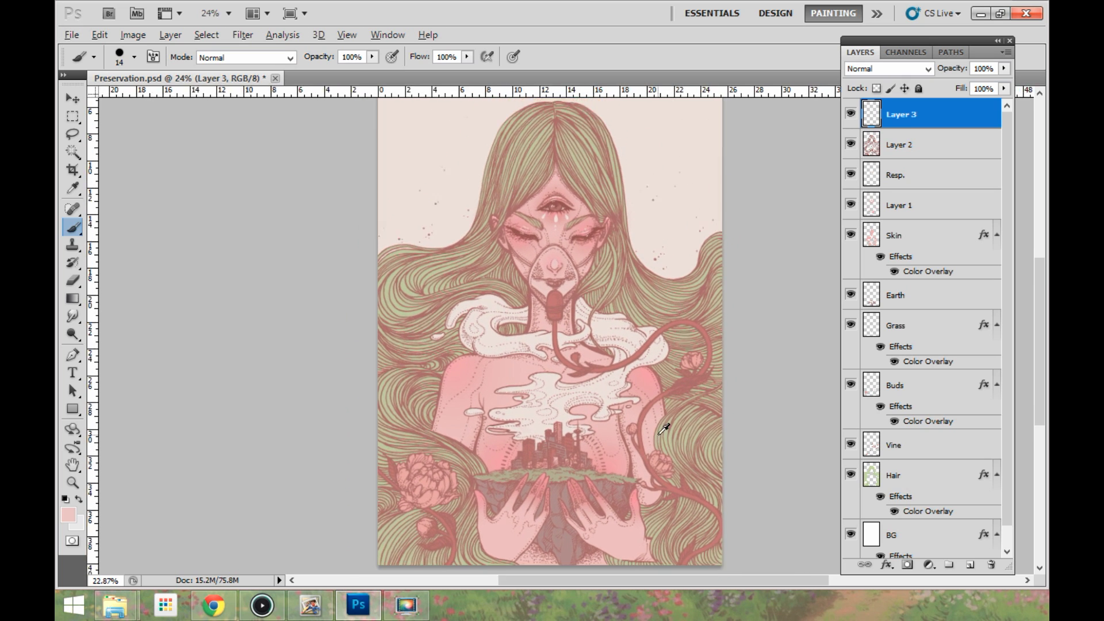